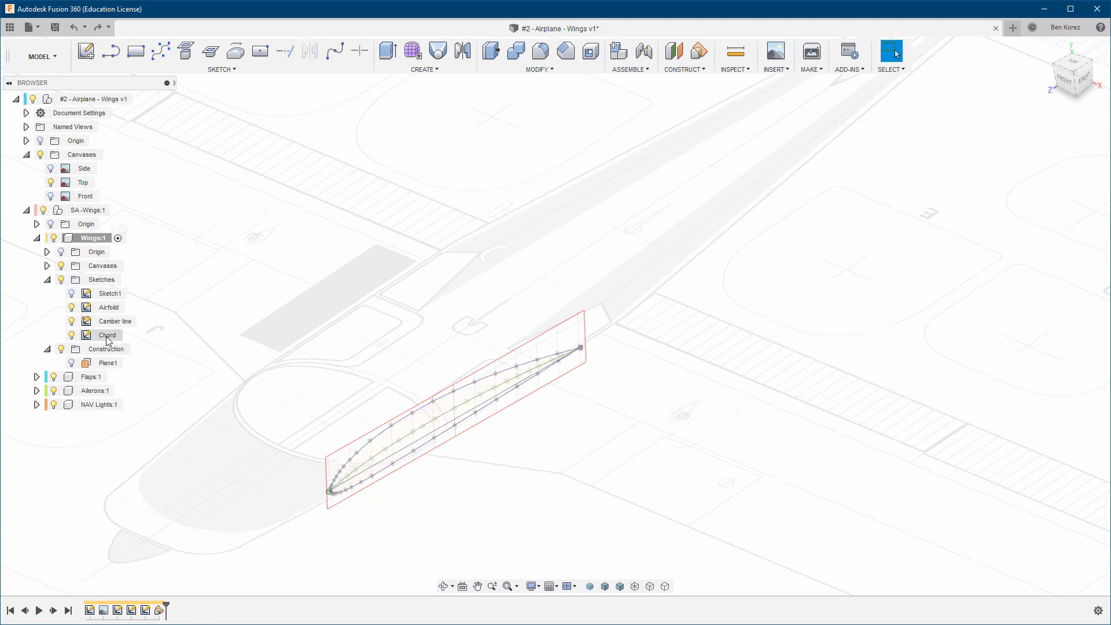
Open the Chord sketch of the Wings component to examine the airfoil's chord line, and close it without changes.
left_click(110, 293)
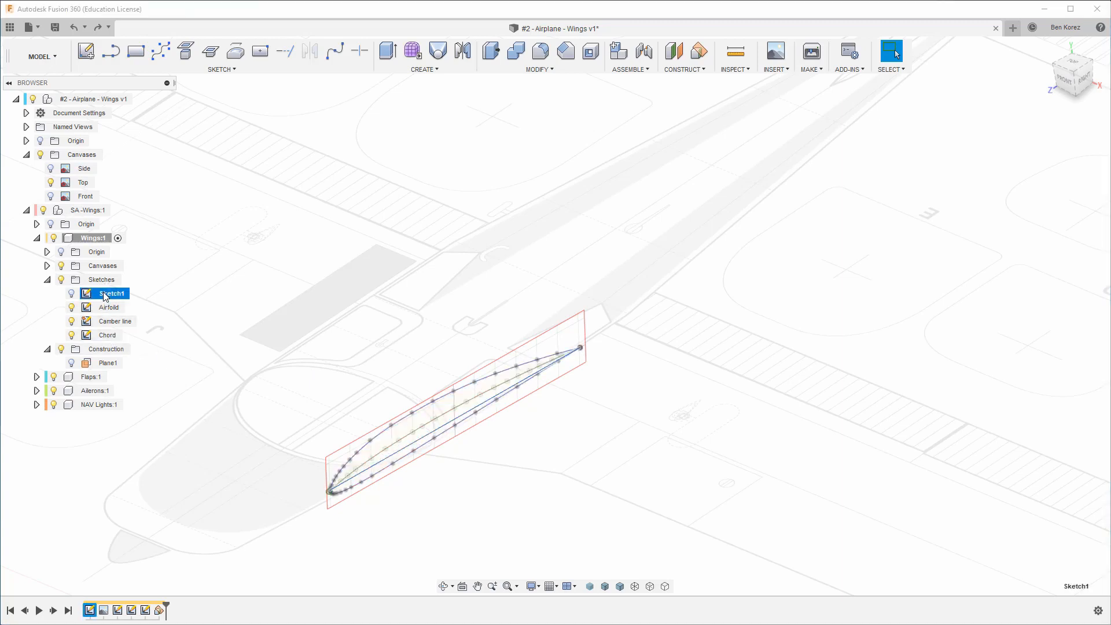
left_click(106, 336)
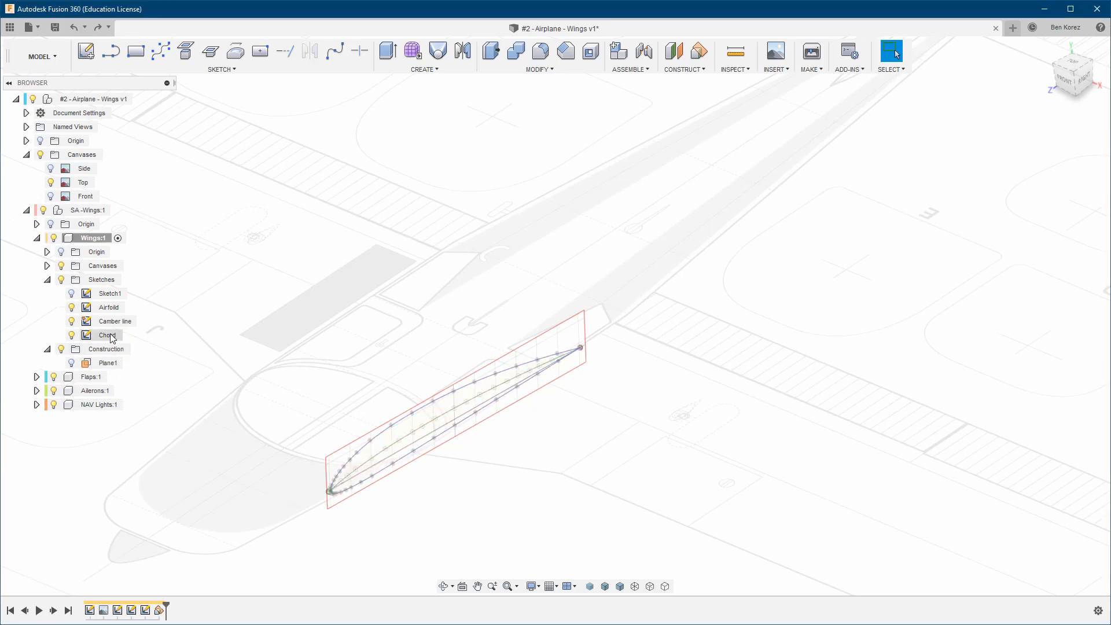
double_click(110, 336)
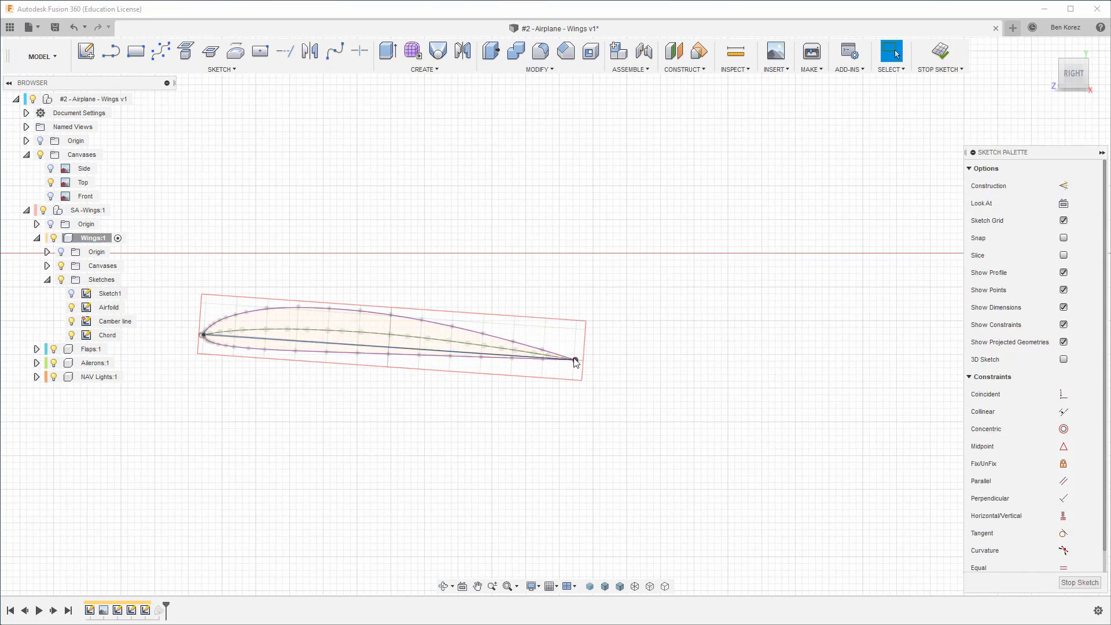
left_click(941, 52)
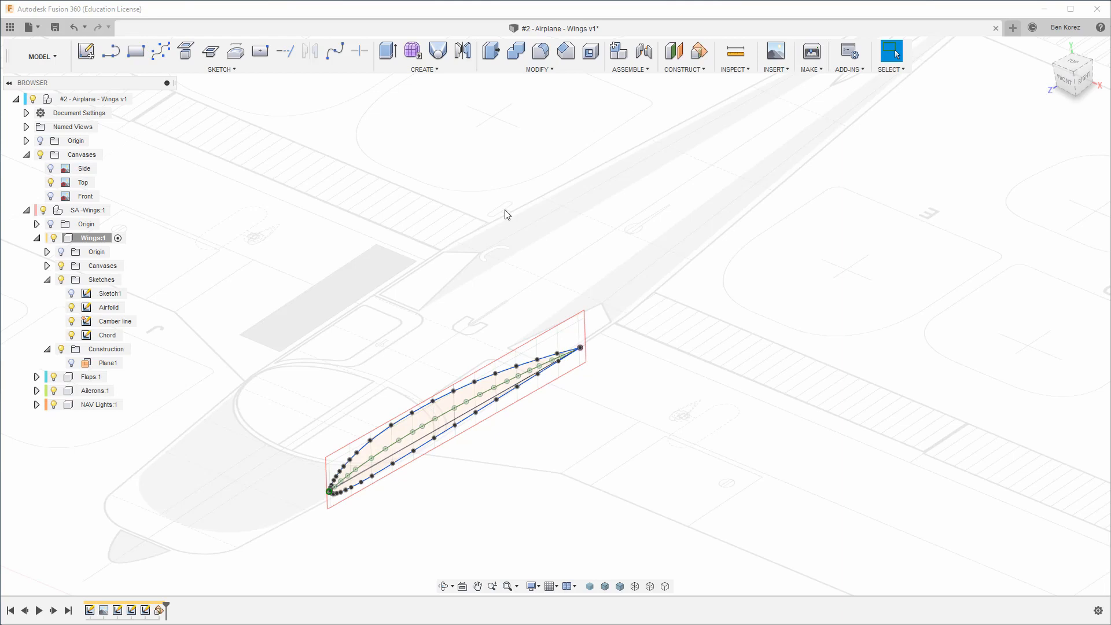
Show the Front canvas alongside the Top canvas.
scroll(505, 209, "down", 5)
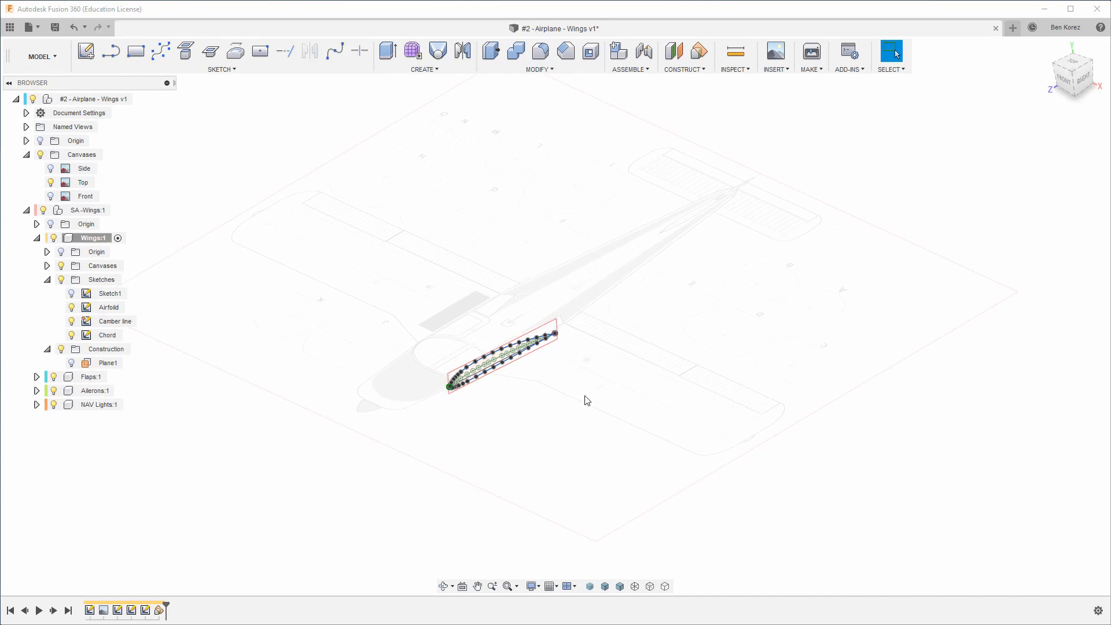
left_click(51, 197)
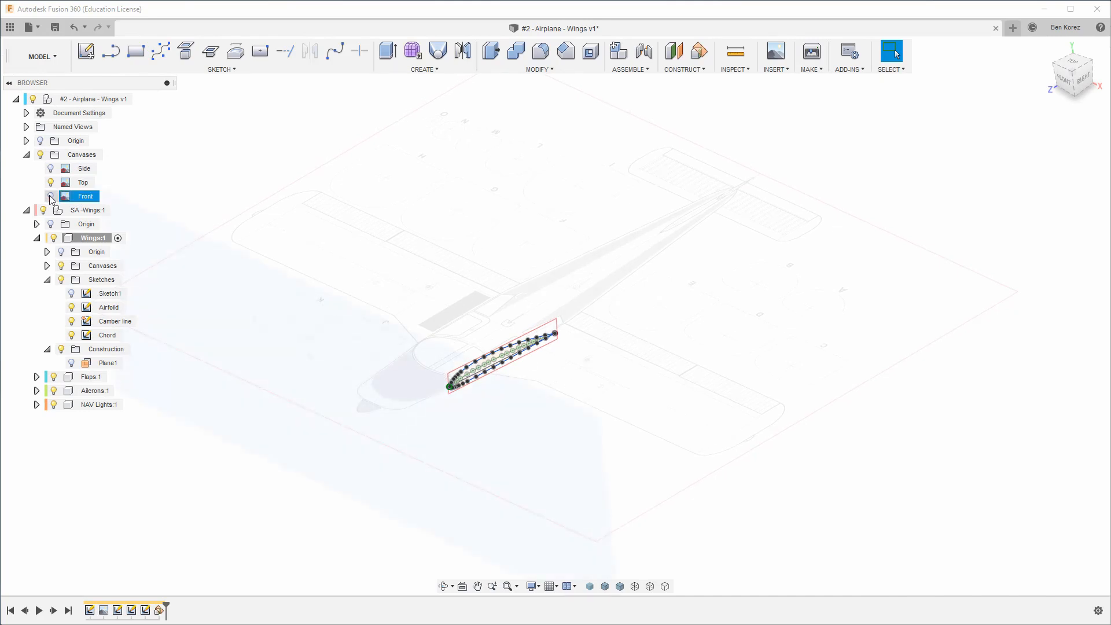
left_click(51, 197)
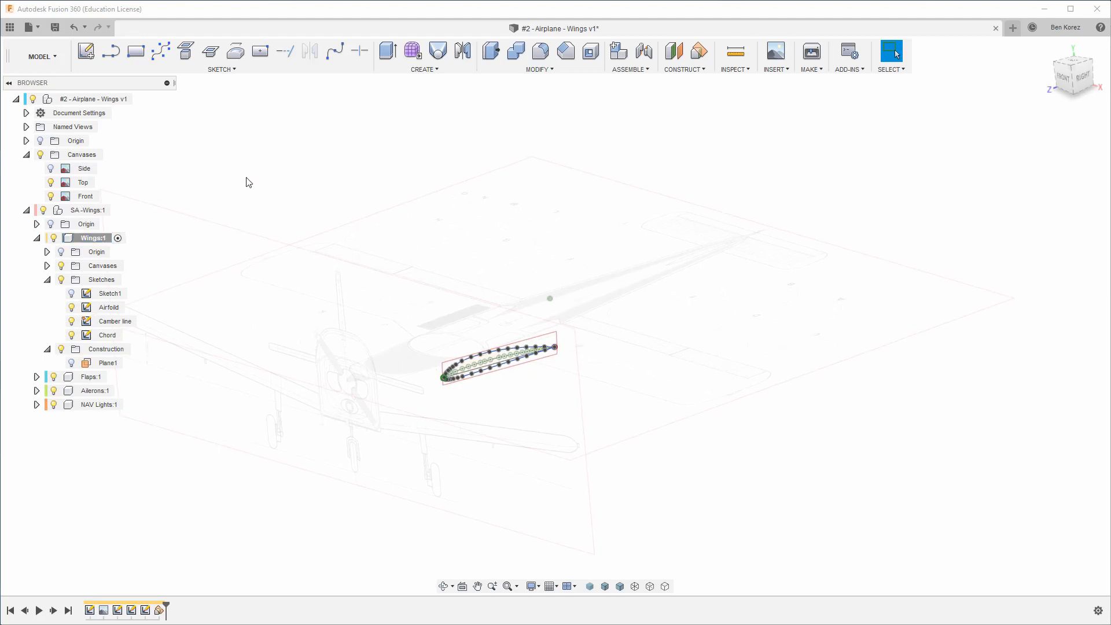
Create a construction plane at an angle of -7 degrees through the airfoil's chord line.
scroll(485, 373, "up", 10)
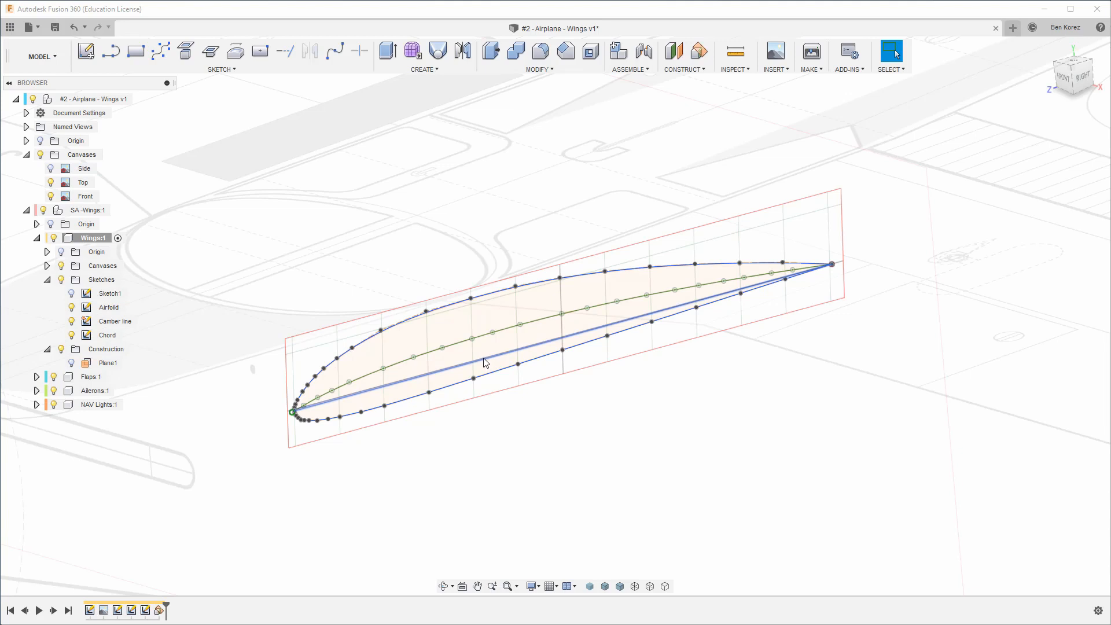
scroll(485, 363, "down", 5)
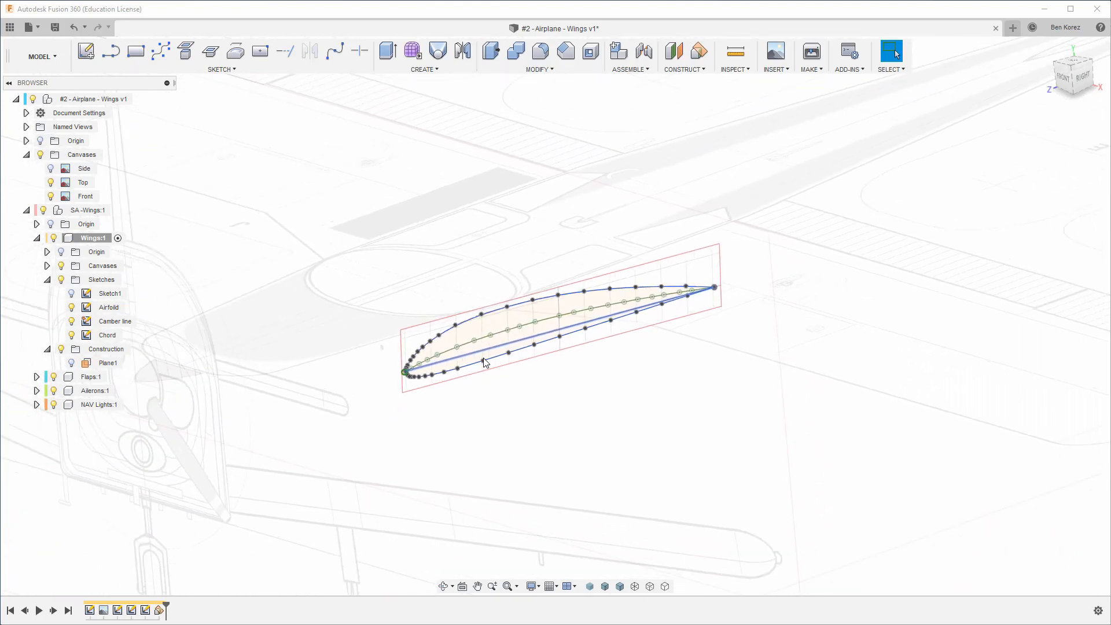
left_click(697, 69)
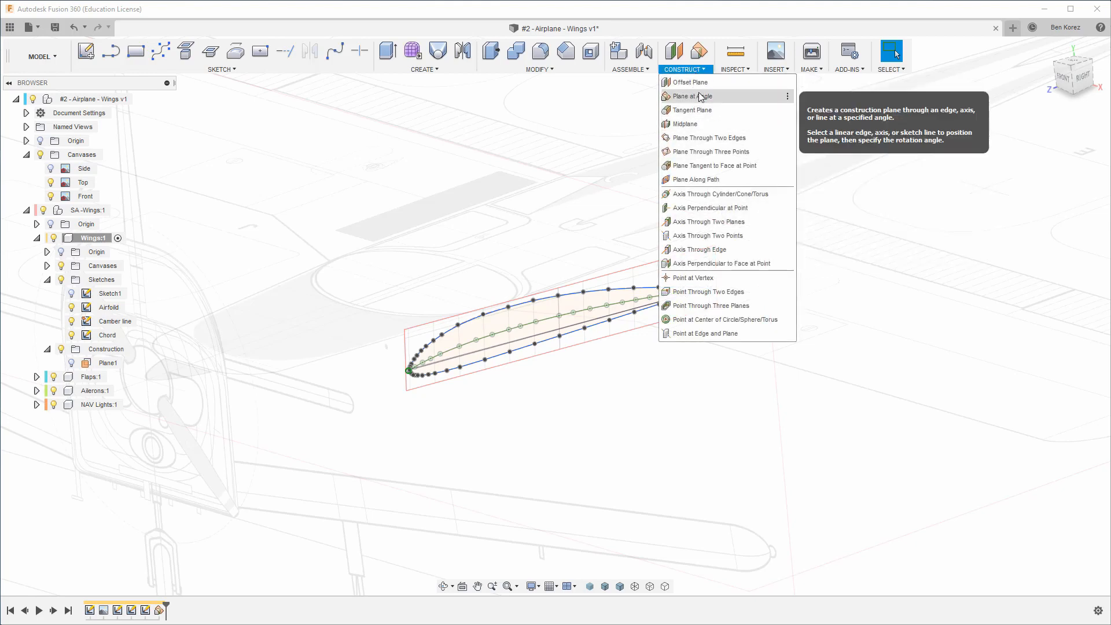
left_click(705, 28)
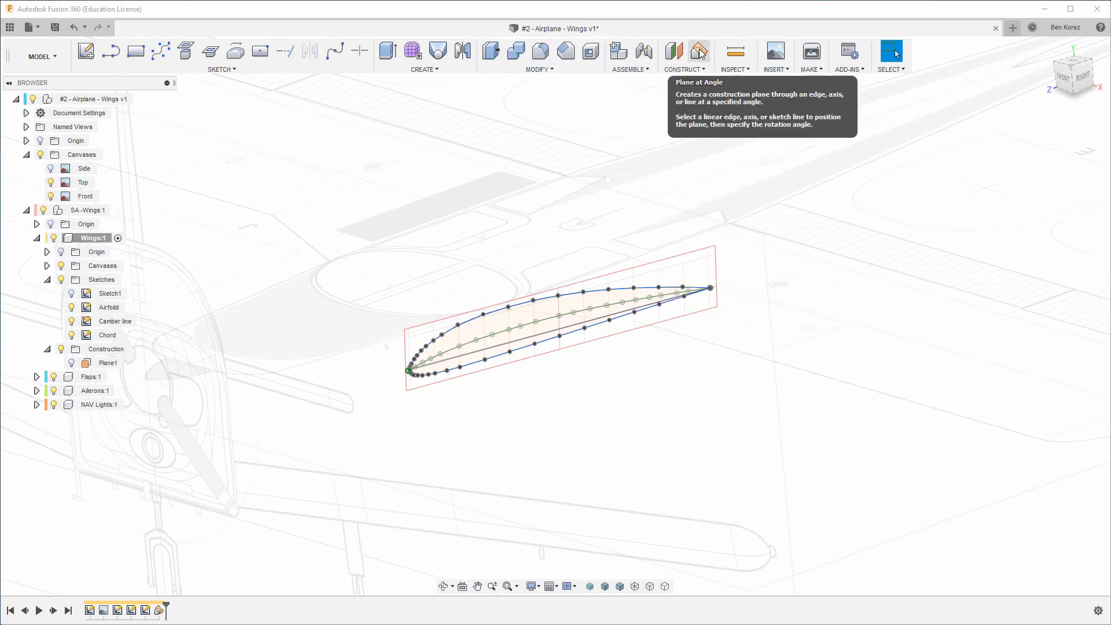
left_click(700, 52)
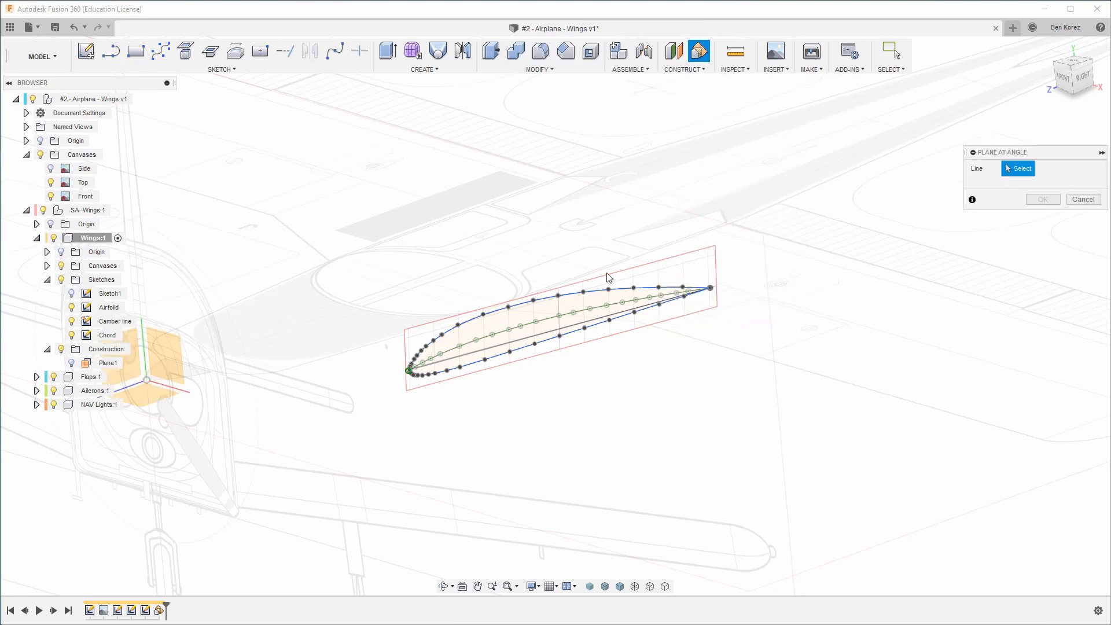
left_click(573, 329)
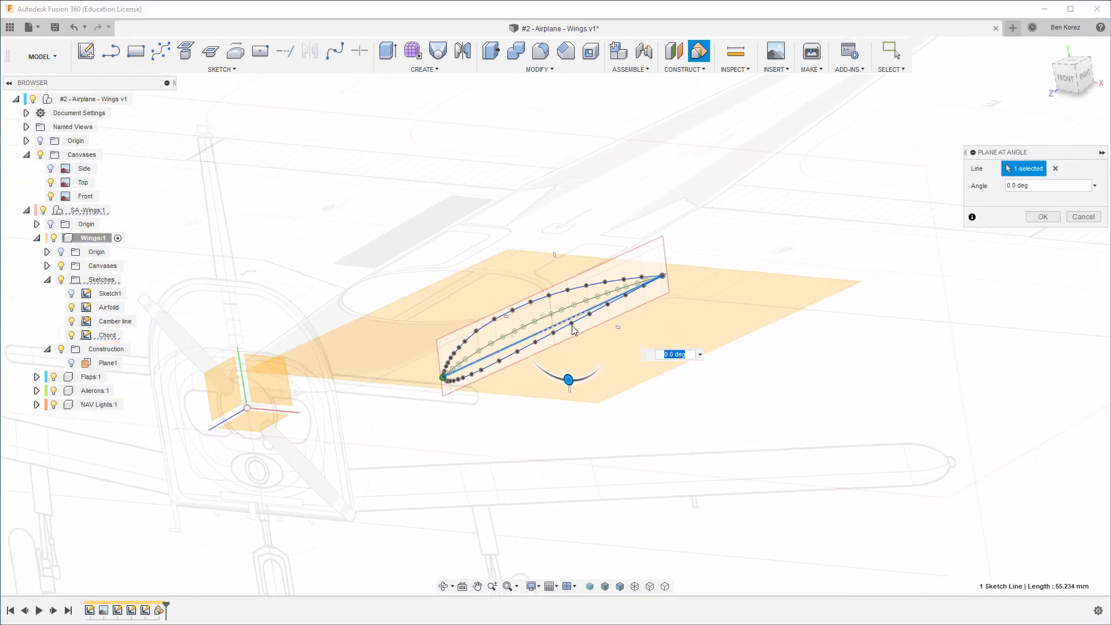
type("-7")
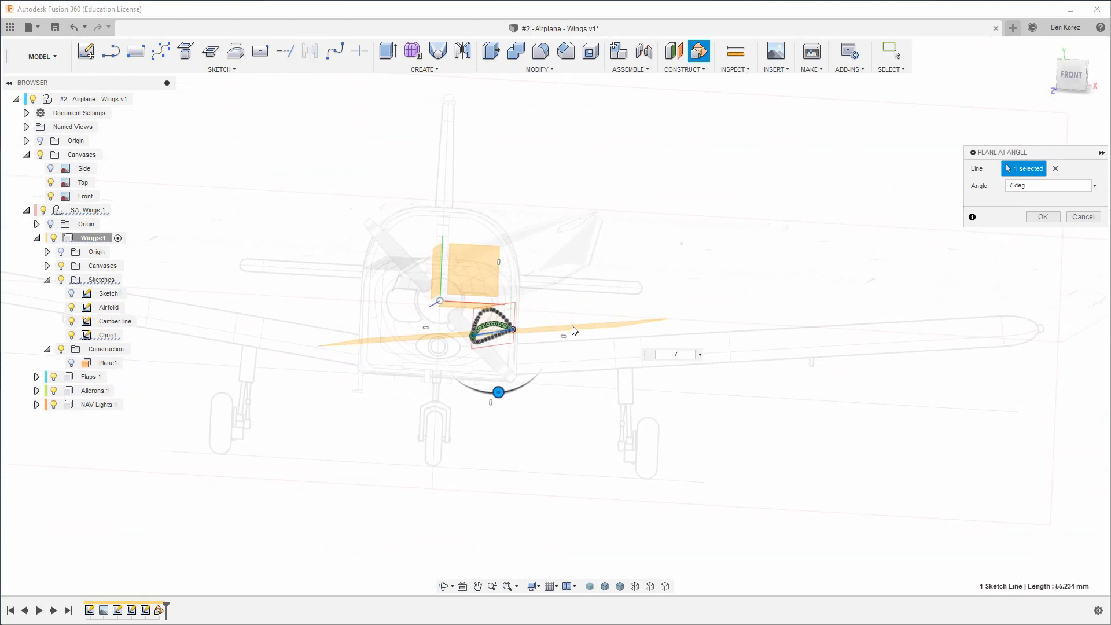
left_click(1043, 217)
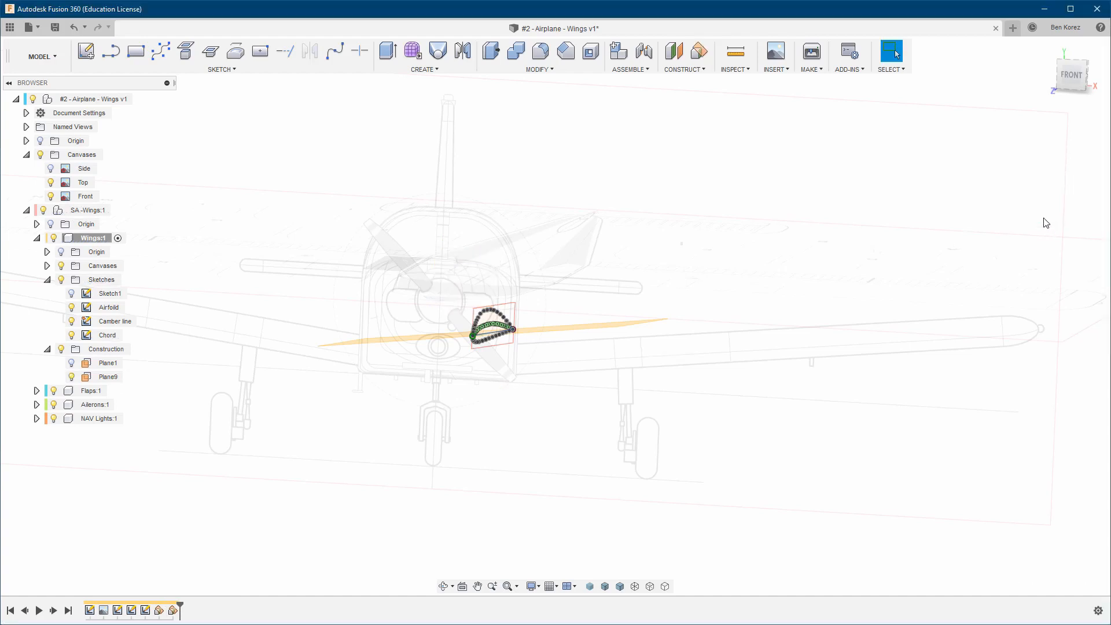
Compare the angled plane with the dihedral marking on the Front canvas, and hide that canvas.
left_click(1072, 75)
scroll(630, 405, "down", 2)
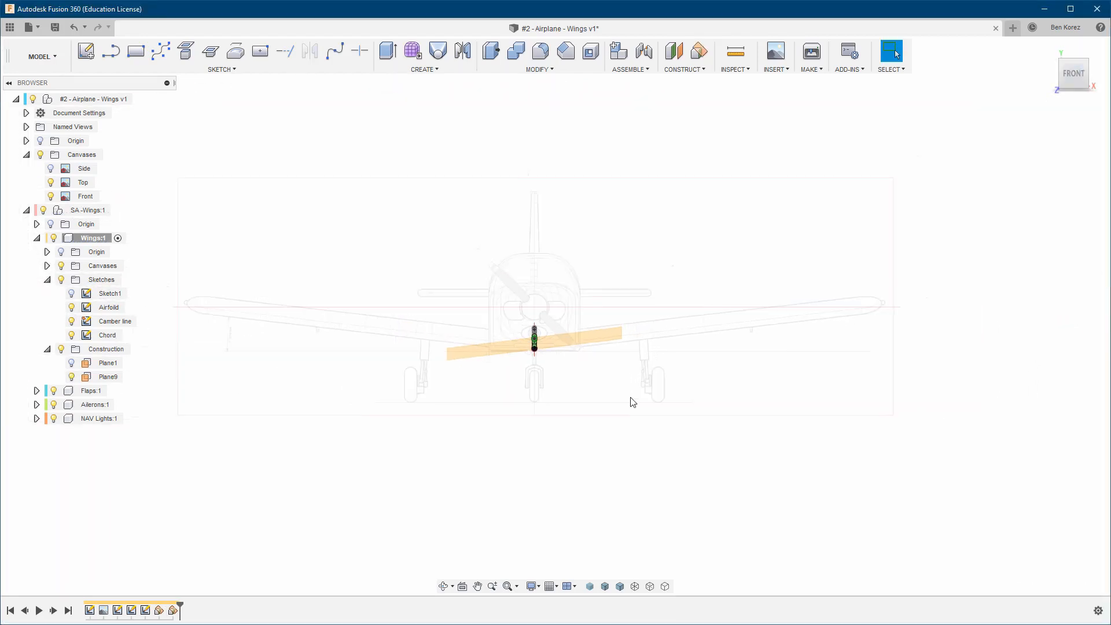
scroll(226, 348, "up", 6)
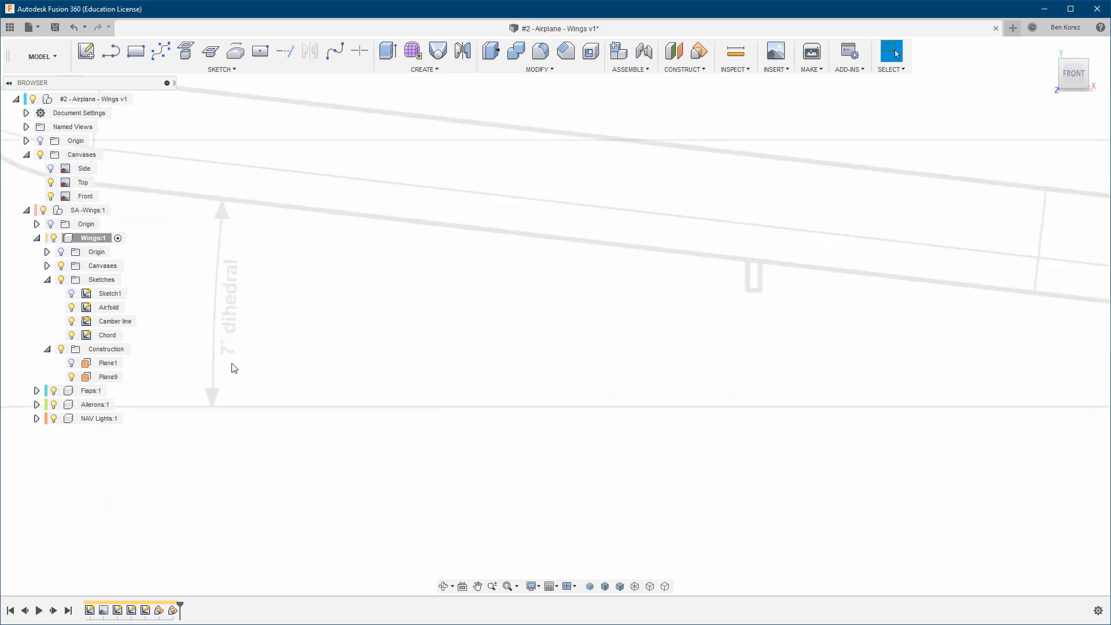
scroll(231, 365, "down", 6)
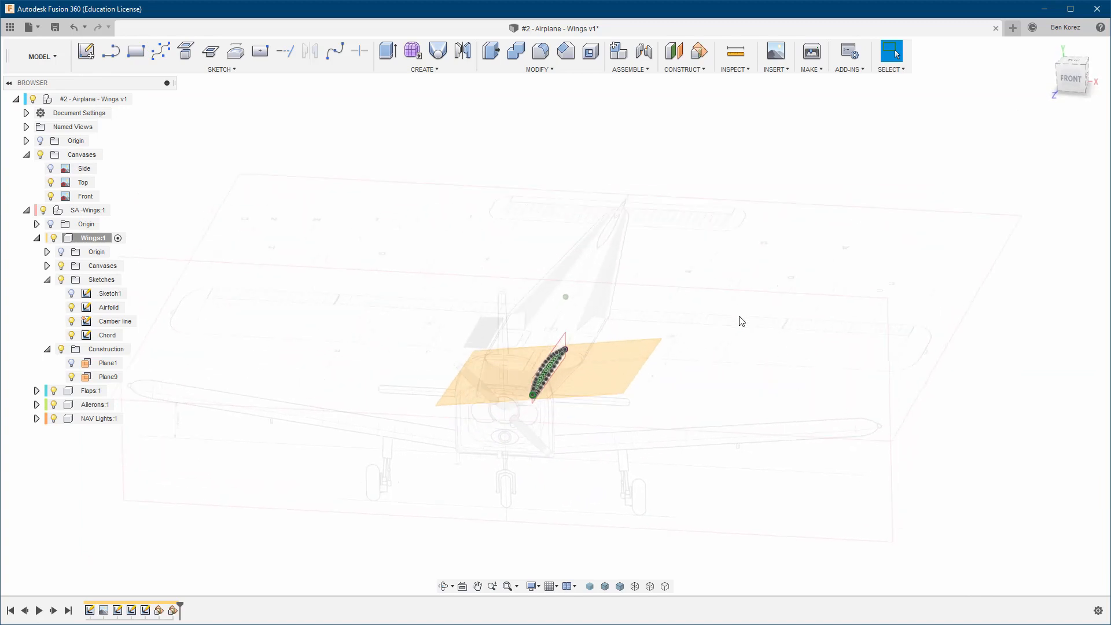
left_click(51, 196)
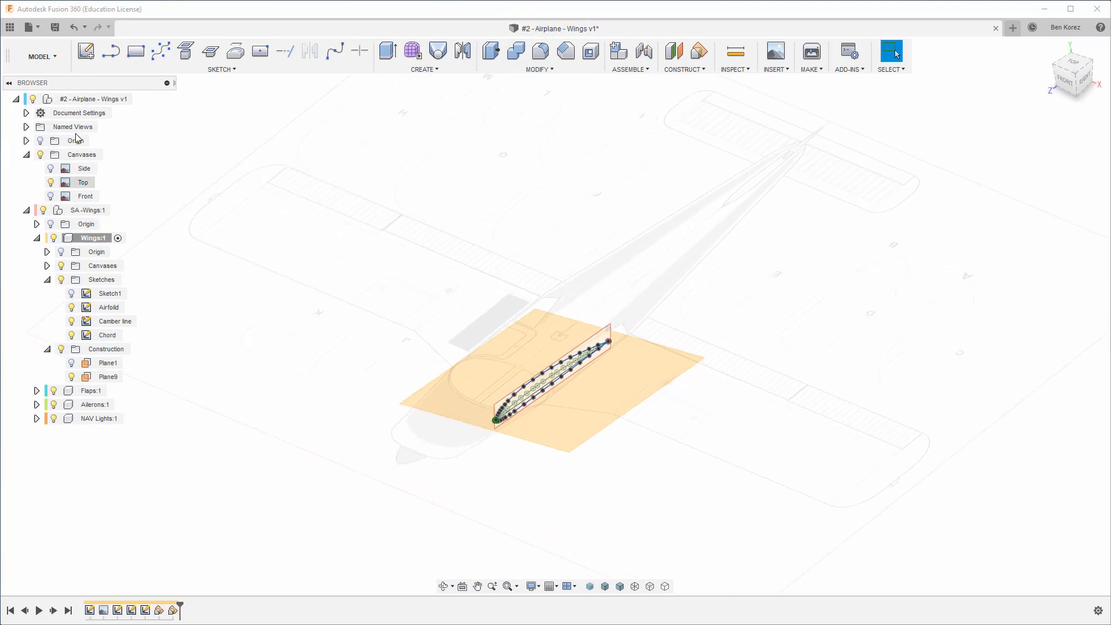
Create a new sketch on the angled construction plane through the chord line.
left_click(87, 52)
left_click(626, 390)
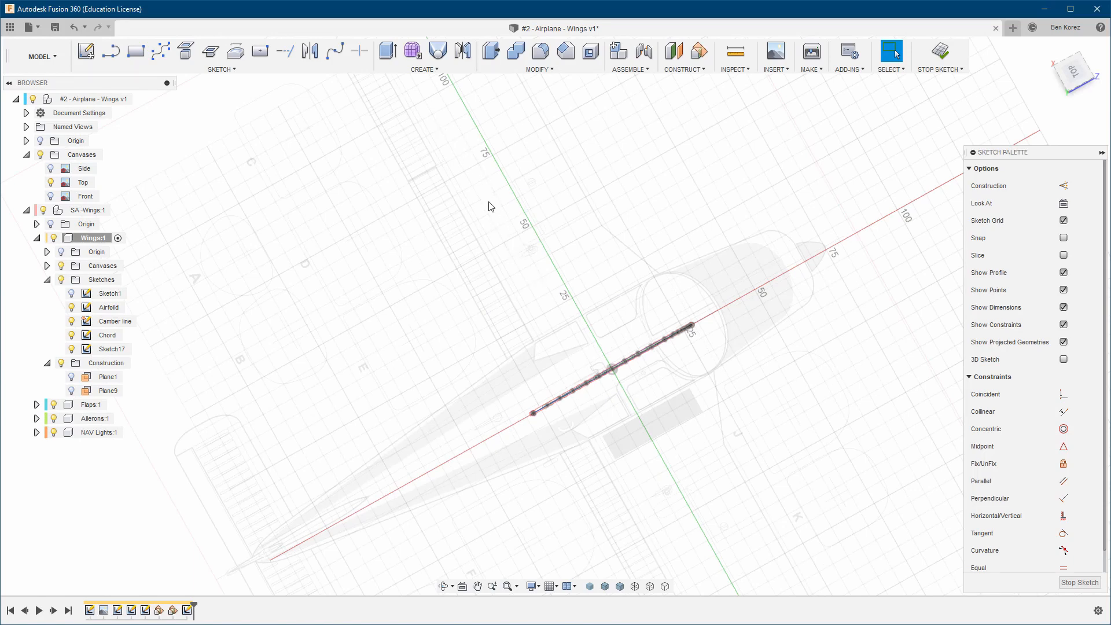
scroll(533, 336, "down", 5)
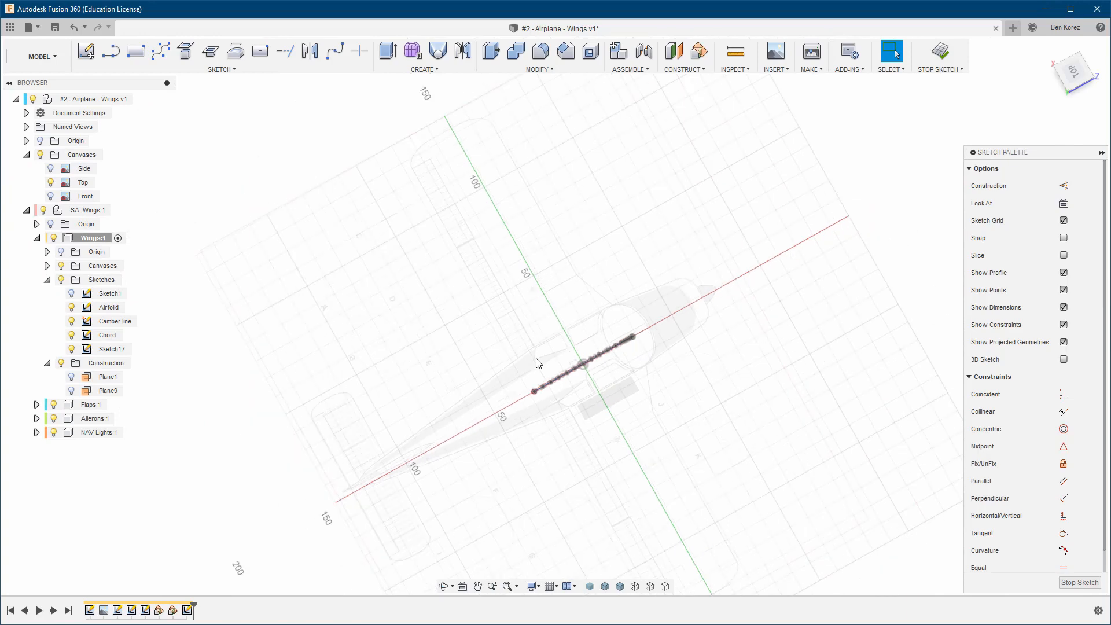
scroll(544, 327, "up", 3)
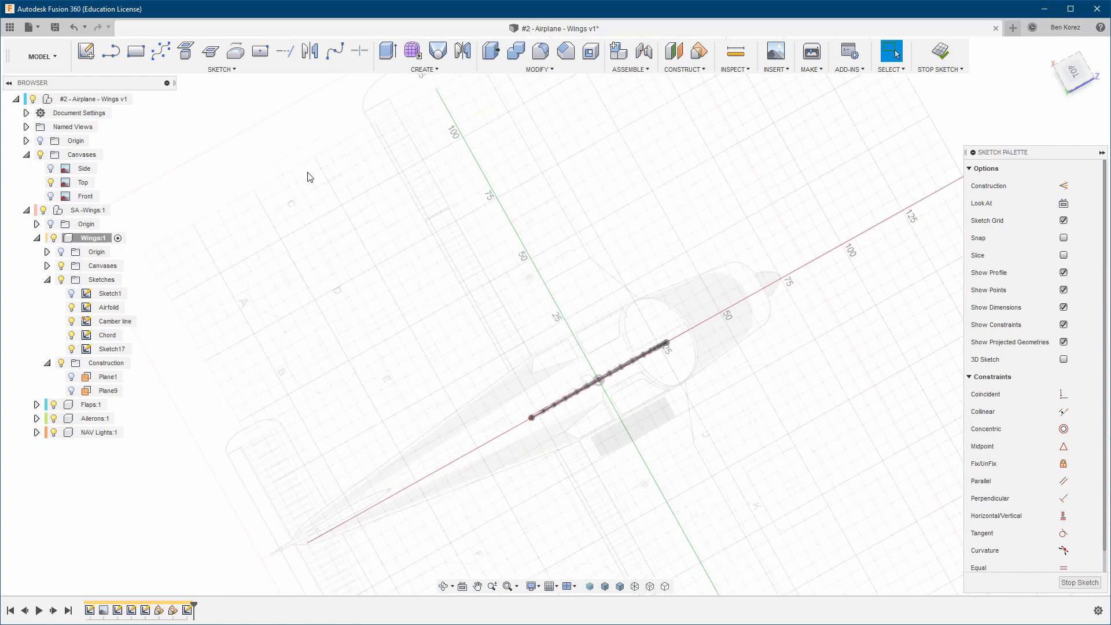
Start the Intersect command in the angled-plane sketch and pick the chord line's trailing-edge endpoint.
left_click(225, 70)
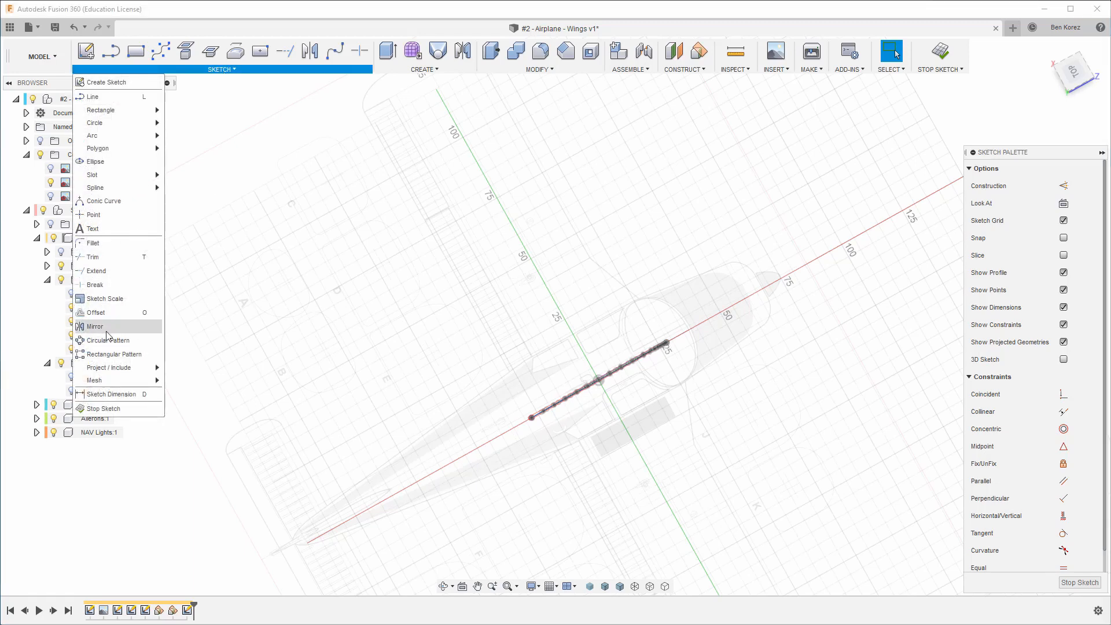
mouse_move(121, 373)
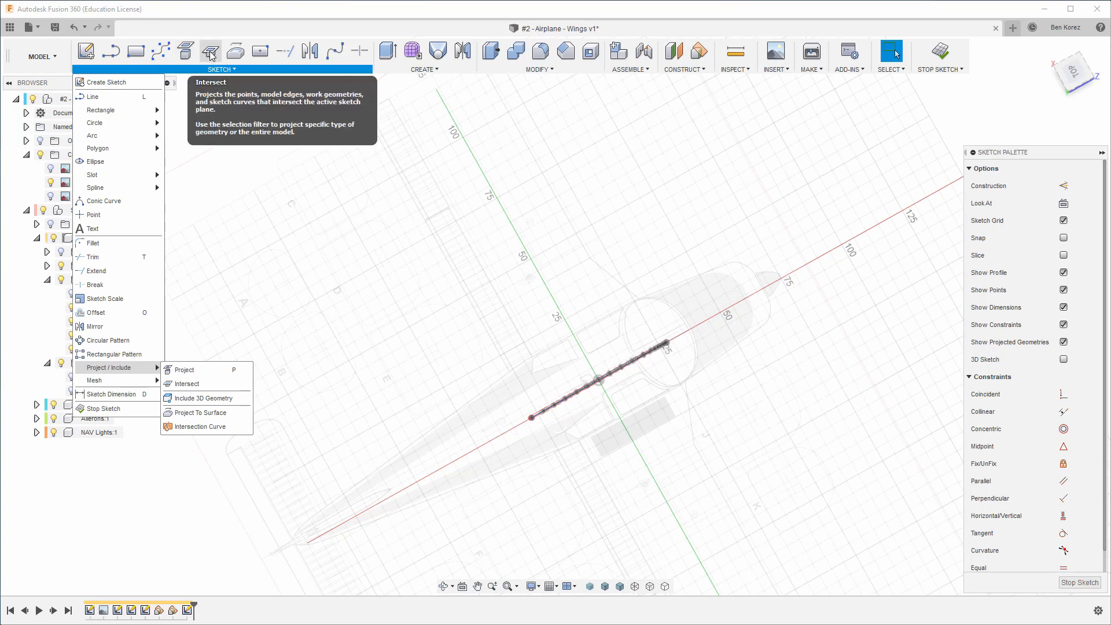
left_click(188, 384)
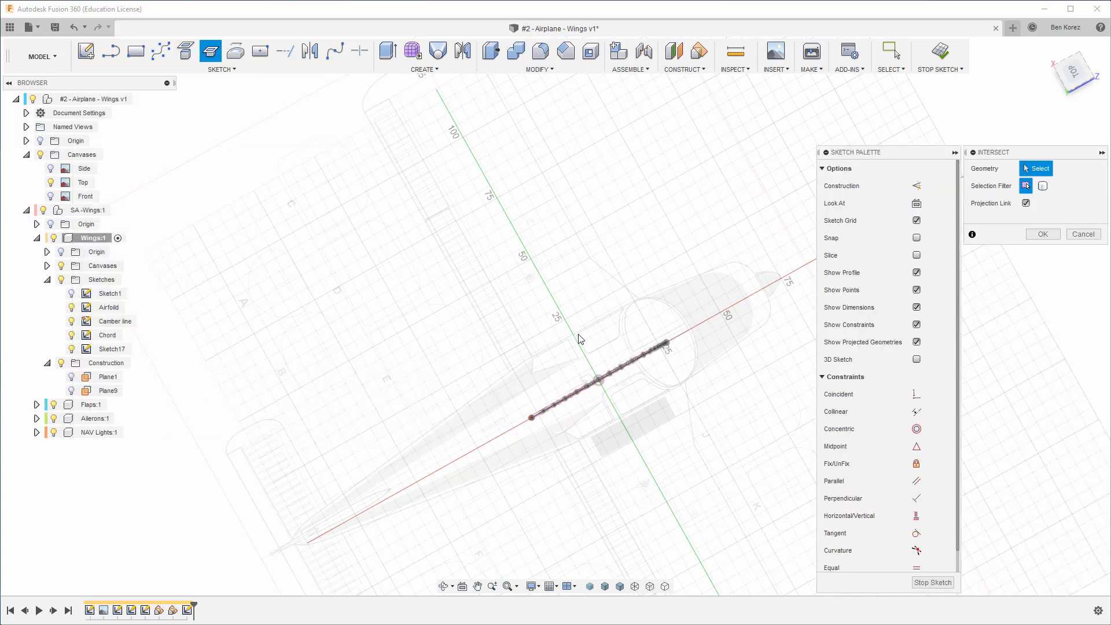
scroll(637, 369, "up", 4)
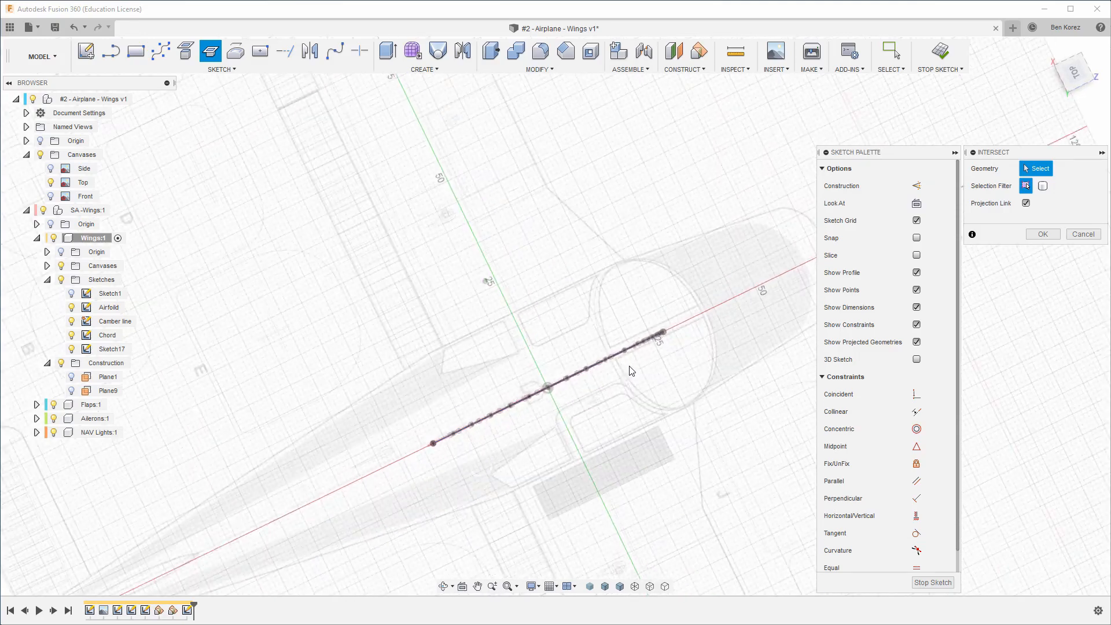
scroll(631, 370, "up", 6)
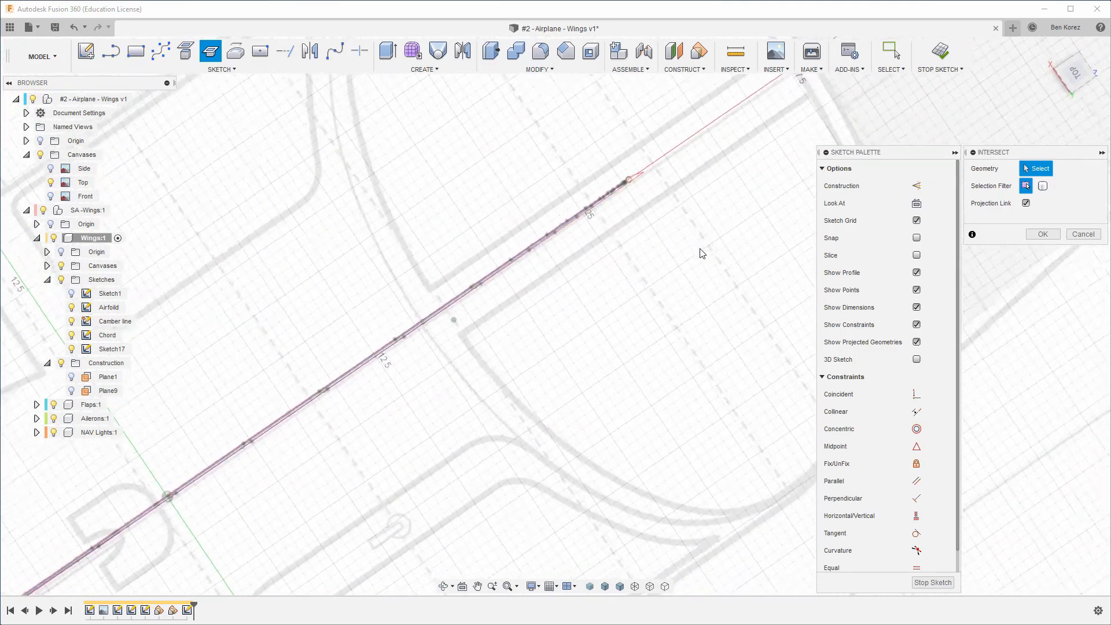
scroll(694, 246, "up", 6)
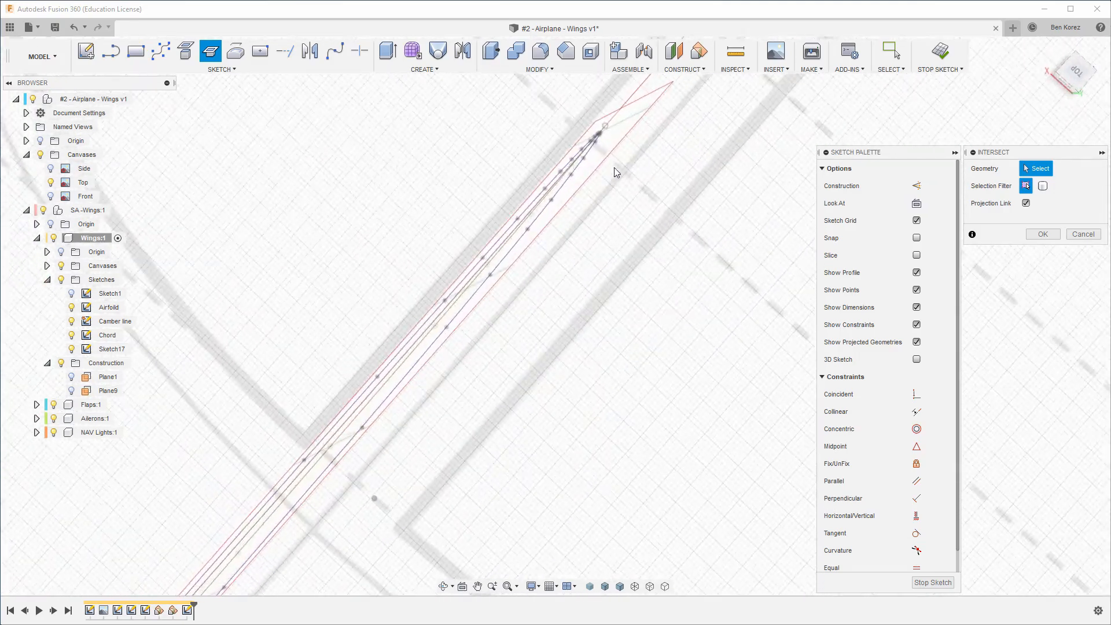
scroll(592, 134, "up", 5)
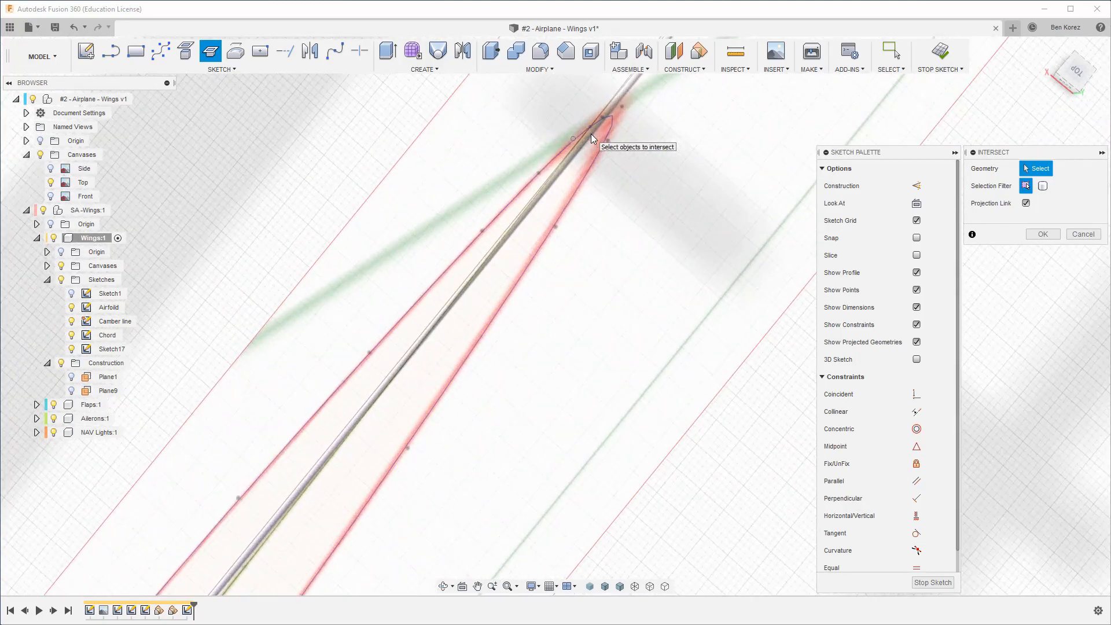
scroll(612, 116, "up", 4)
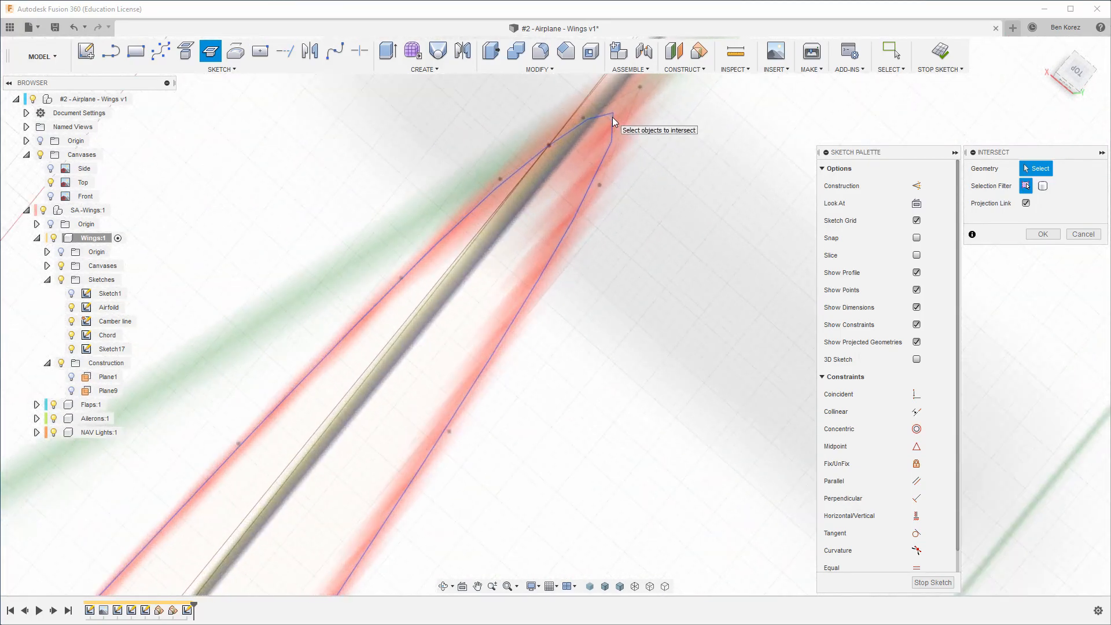
scroll(609, 114, "up", 4)
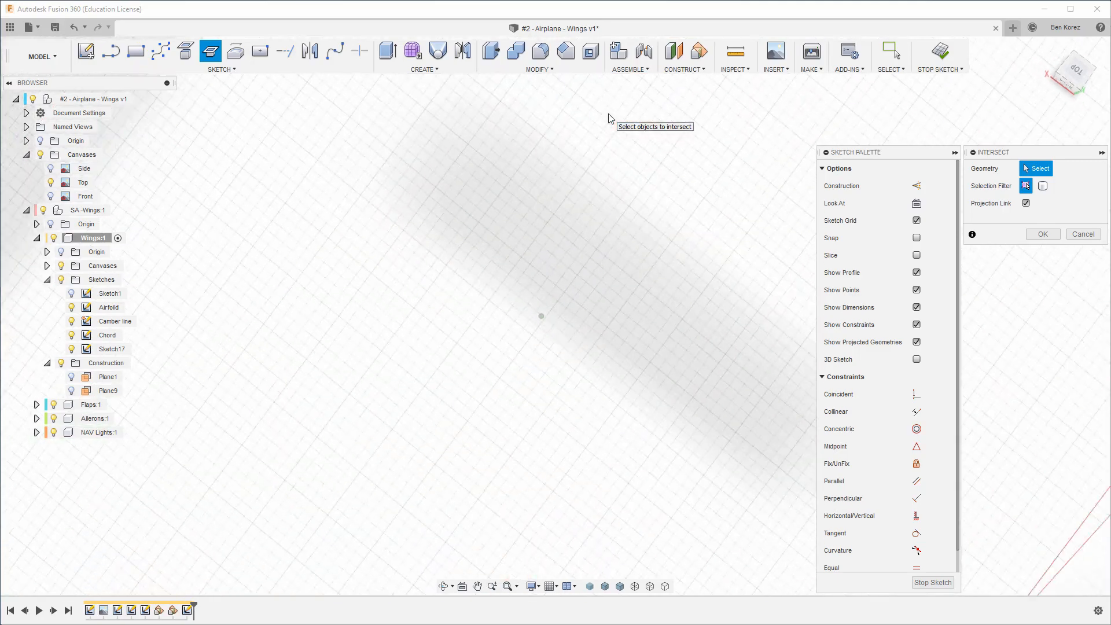
scroll(566, 224, "down", 8)
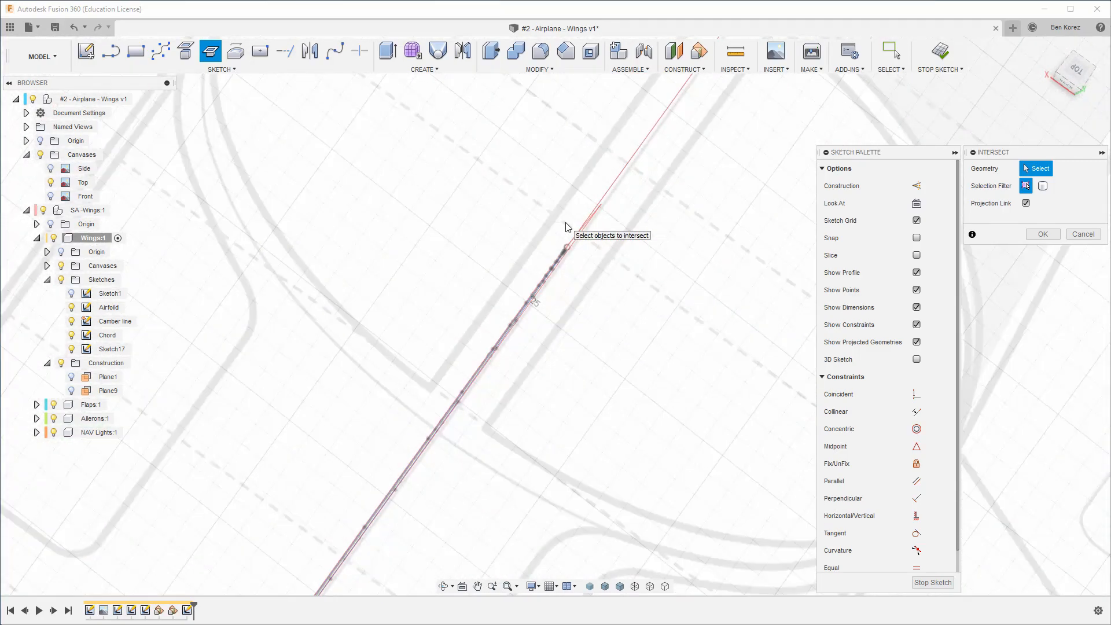
scroll(566, 227, "down", 8)
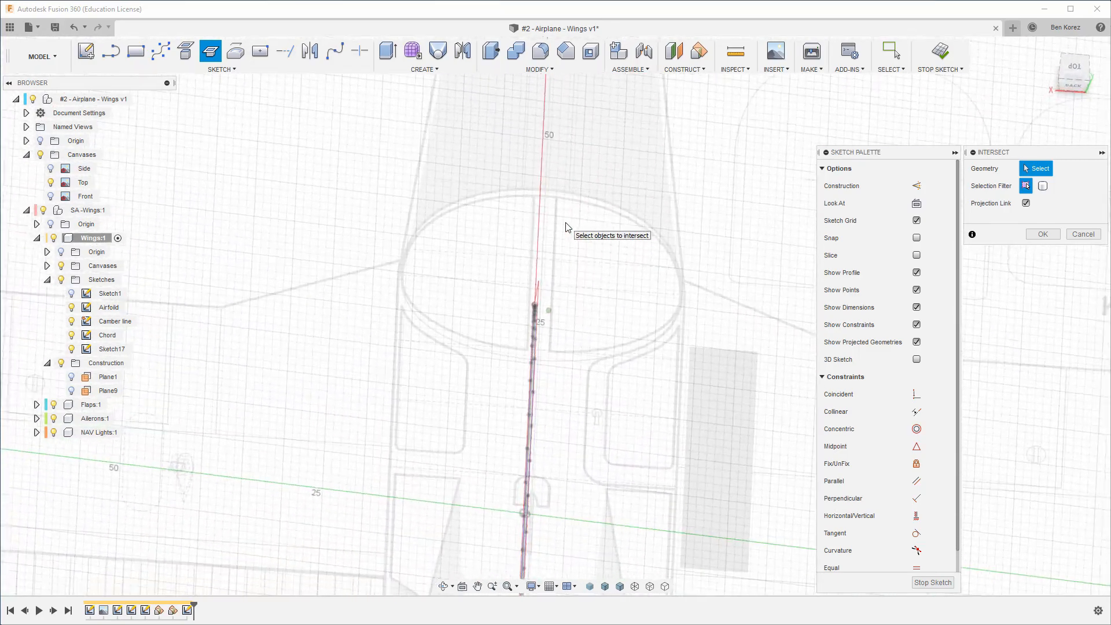
scroll(531, 291, "down", 3)
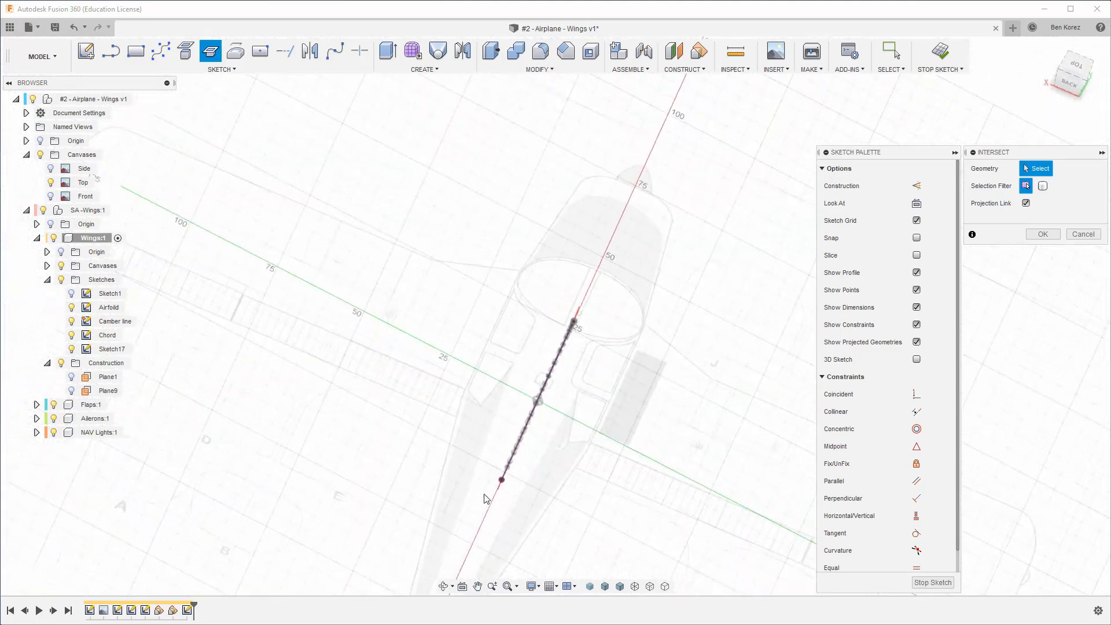
scroll(491, 488, "up", 10)
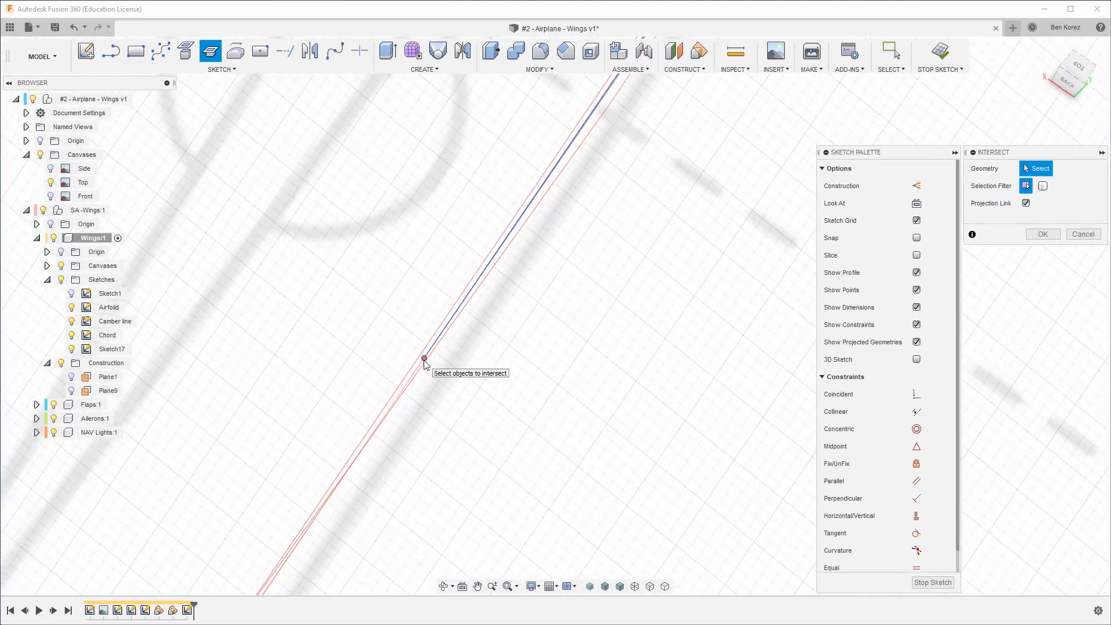
left_click(423, 354)
Add the chord line's leading-edge endpoint to the Intersect selection and project both points into the sketch.
scroll(430, 428, "down", 5)
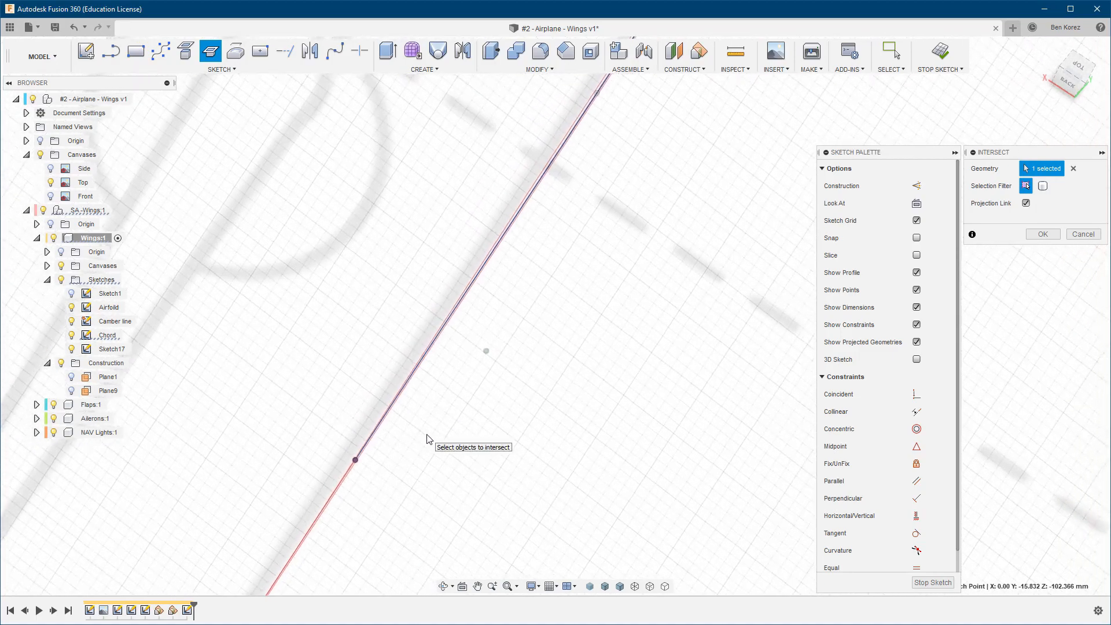
scroll(435, 424, "down", 6)
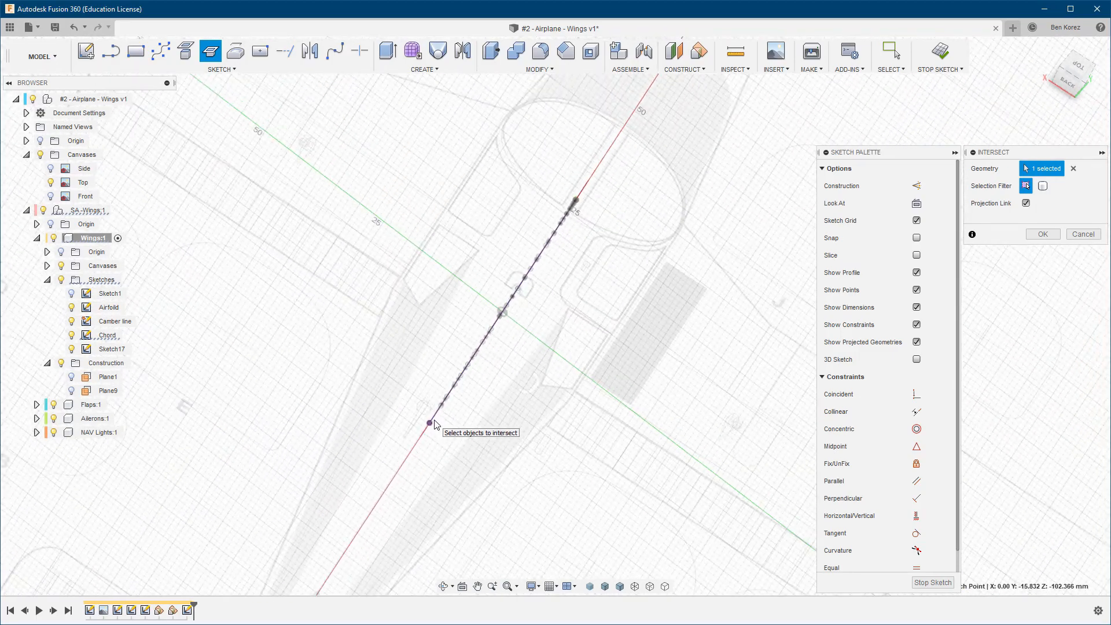
scroll(563, 222, "up", 2)
scroll(563, 222, "up", 8)
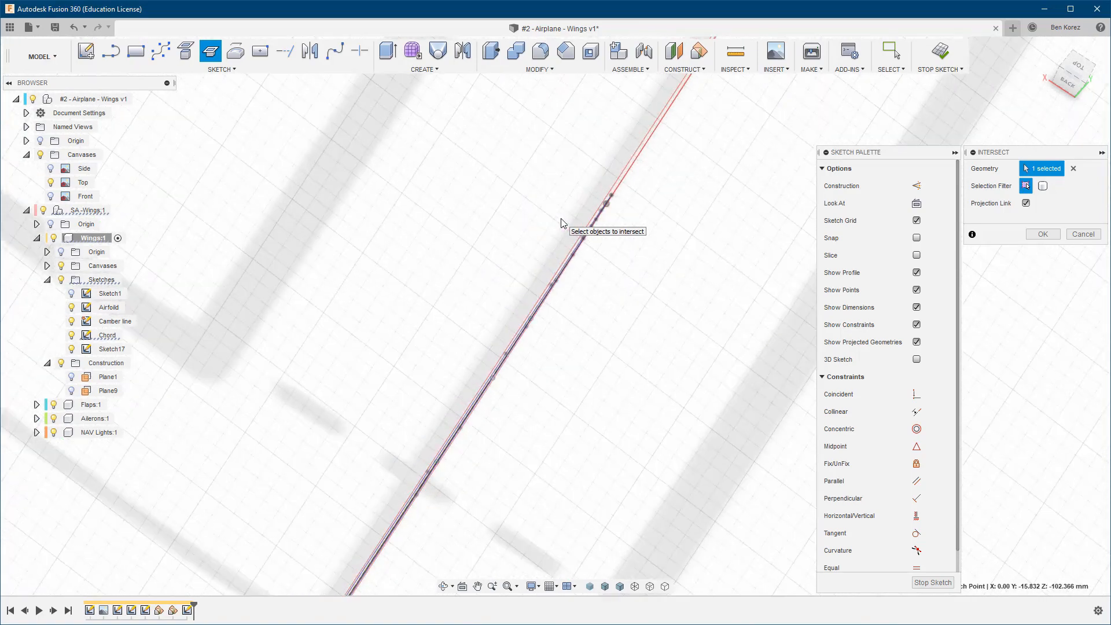
middle_click_drag(561, 220, 500, 216, "shift")
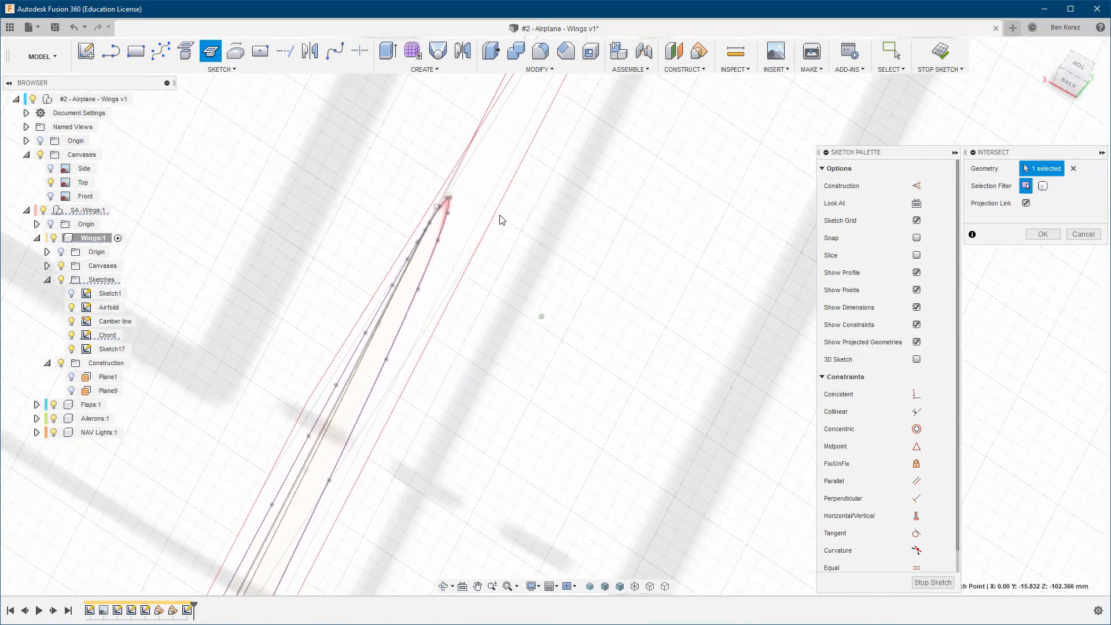
scroll(447, 203, "up", 3)
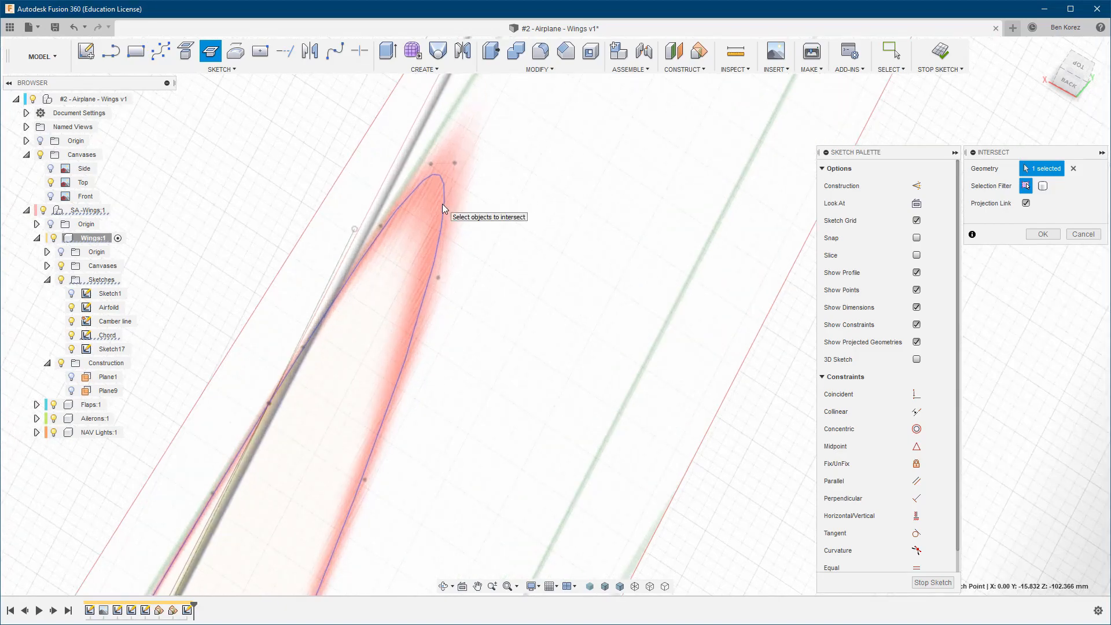
scroll(442, 206, "up", 3)
mouse_move(443, 204)
middle_mouse_down("shift")
mouse_move(456, 204)
mouse_move(476, 400)
middle_mouse_up("shift")
scroll(483, 396, "up", 5)
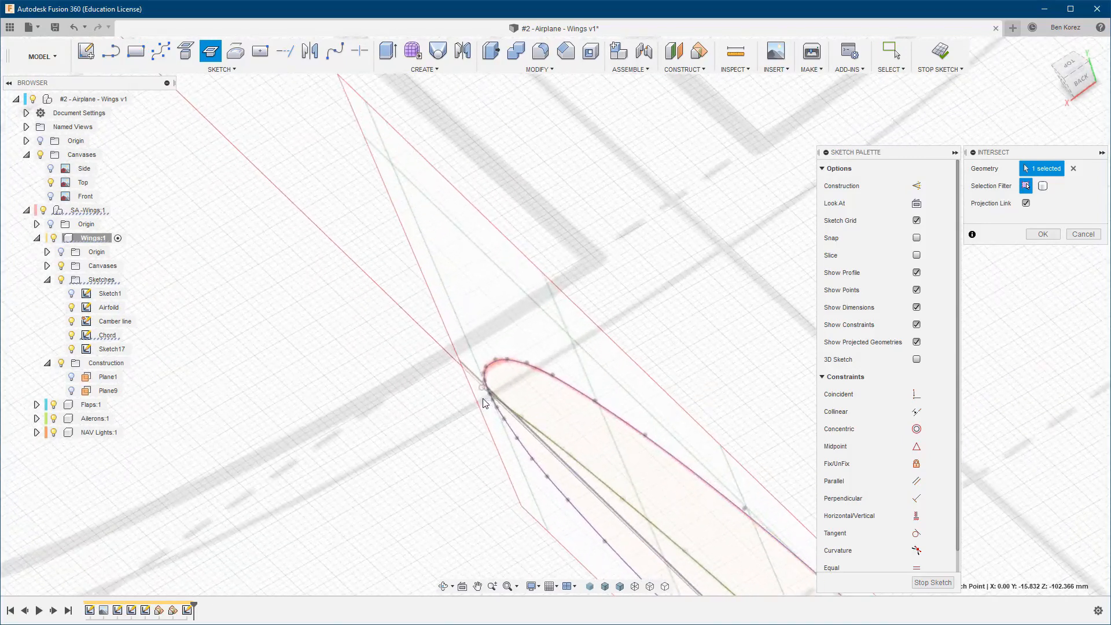
scroll(504, 387, "up", 2)
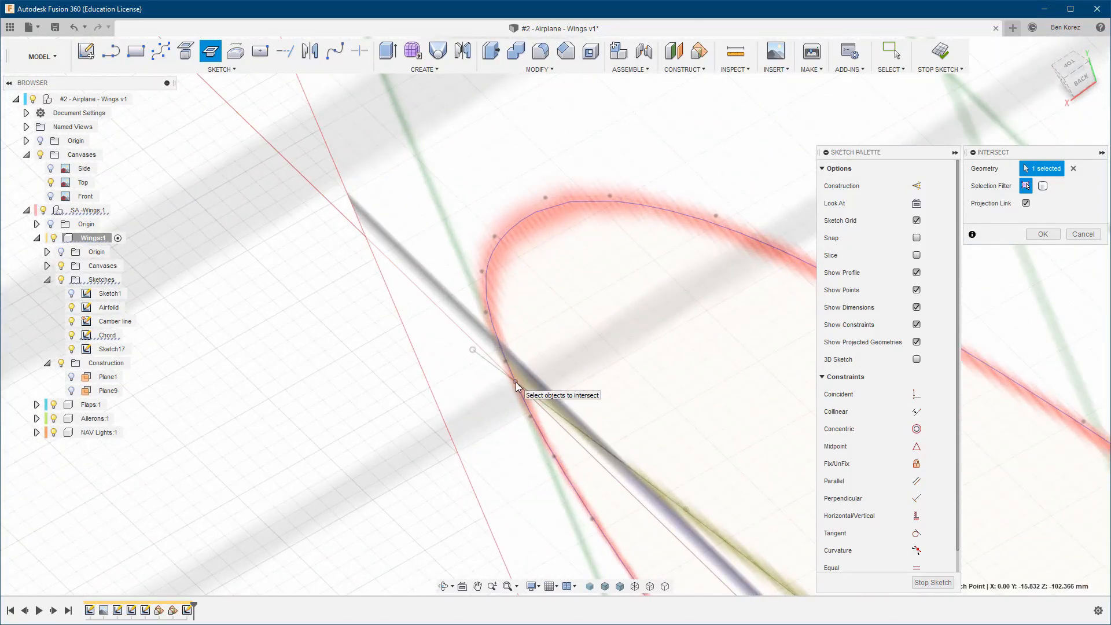
left_click(516, 382)
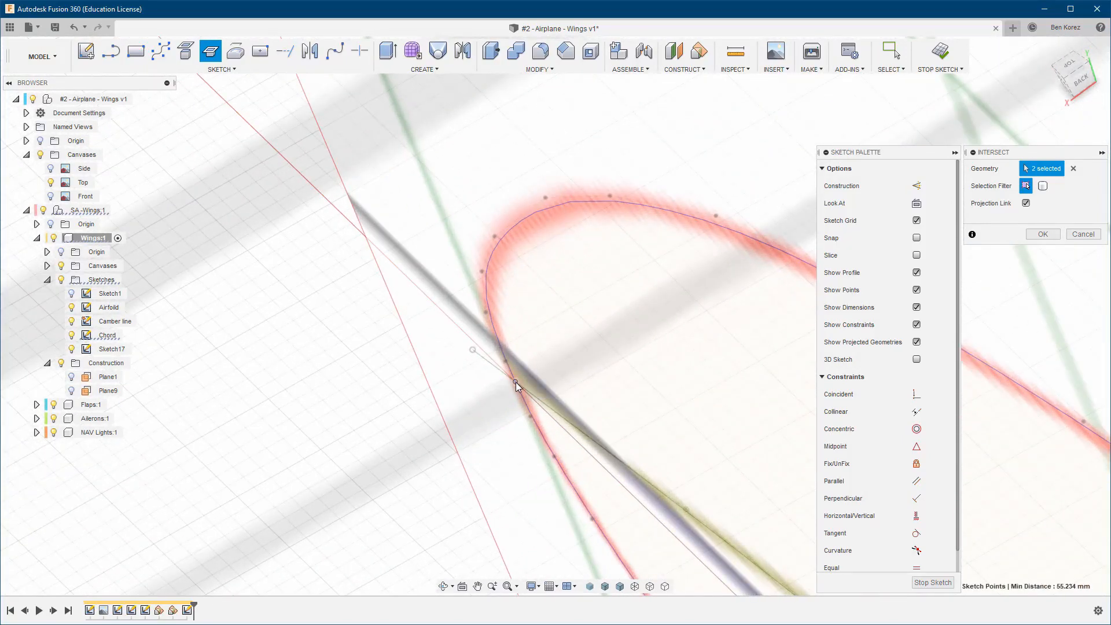
left_click(1037, 235)
Finish the sketch on the angled plane and reopen Sketch17 for editing, facing its plane.
scroll(550, 219, "down", 5)
middle_click_drag(805, 104, 784, 95, "shift")
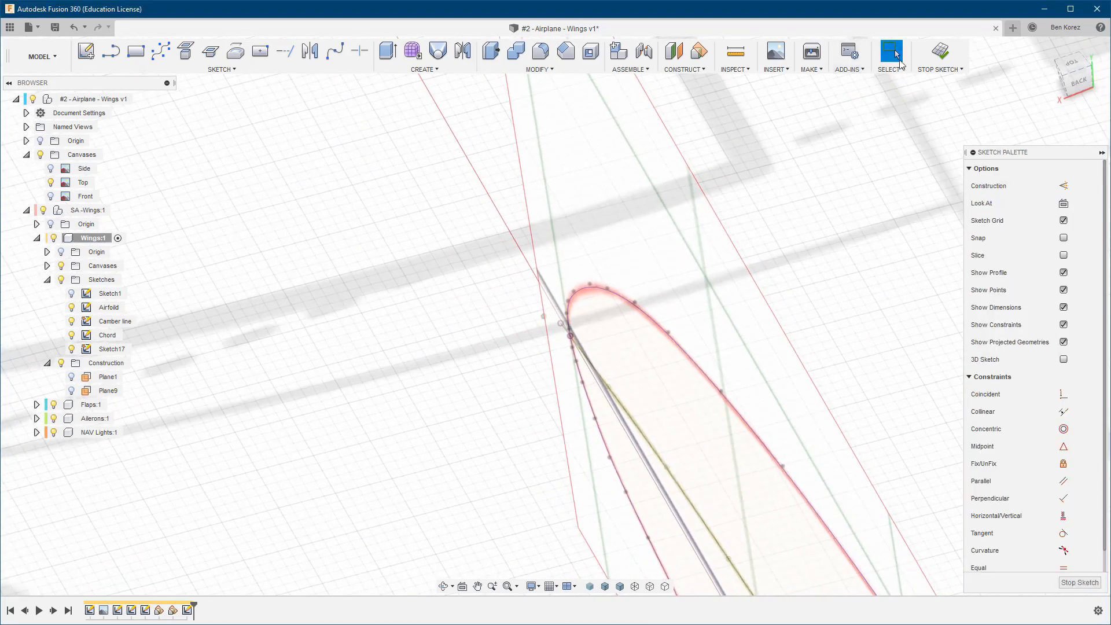
left_click(940, 52)
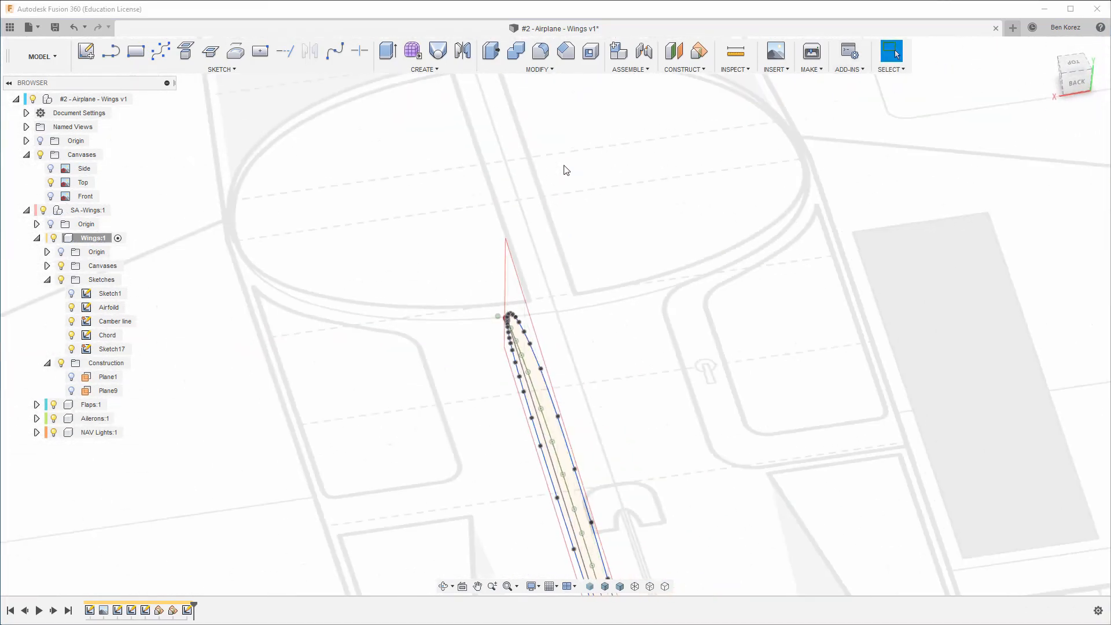
double_click(109, 349)
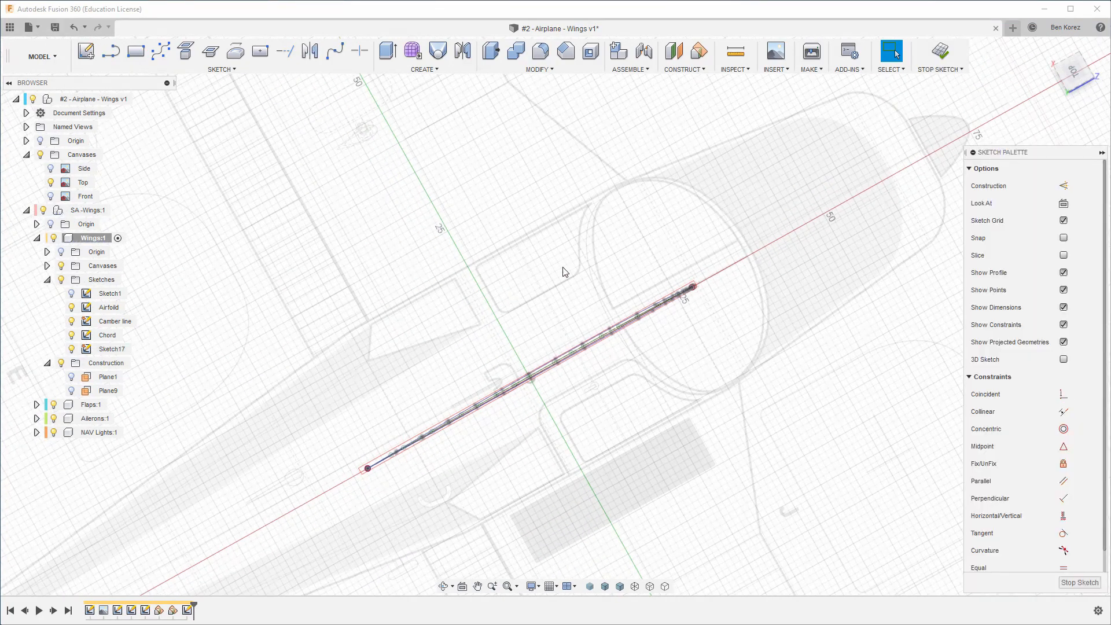
Draw a line about 125 mm long from the projected trailing-edge point, perpendicular to the chord, out toward the wing tip on the Top canvas.
scroll(582, 457, "down", 5)
scroll(581, 453, "up", 3)
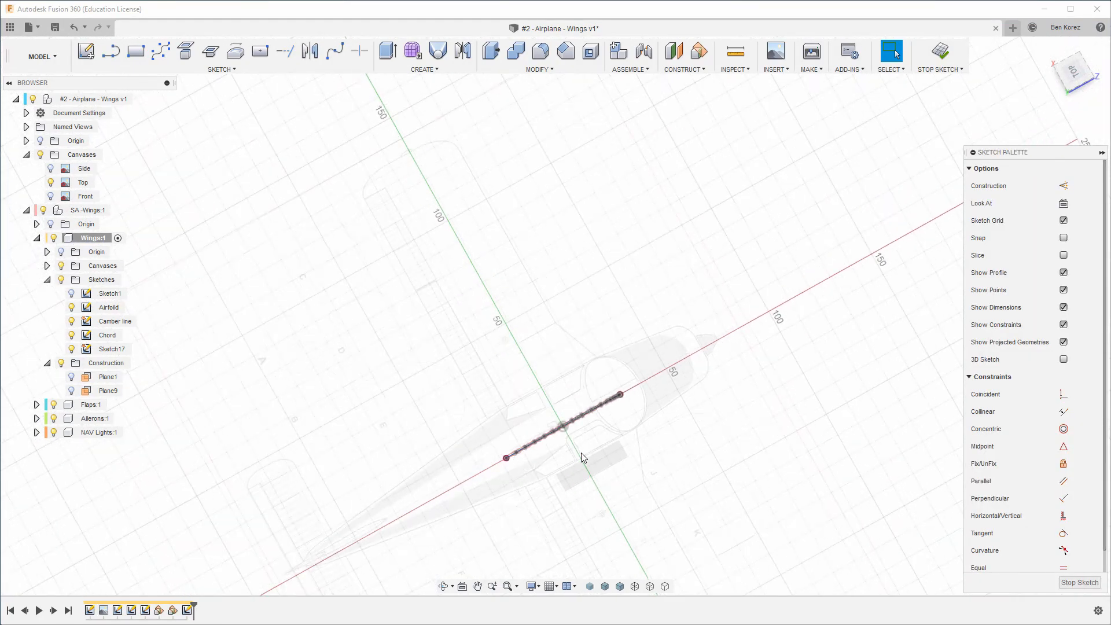
left_click(115, 55)
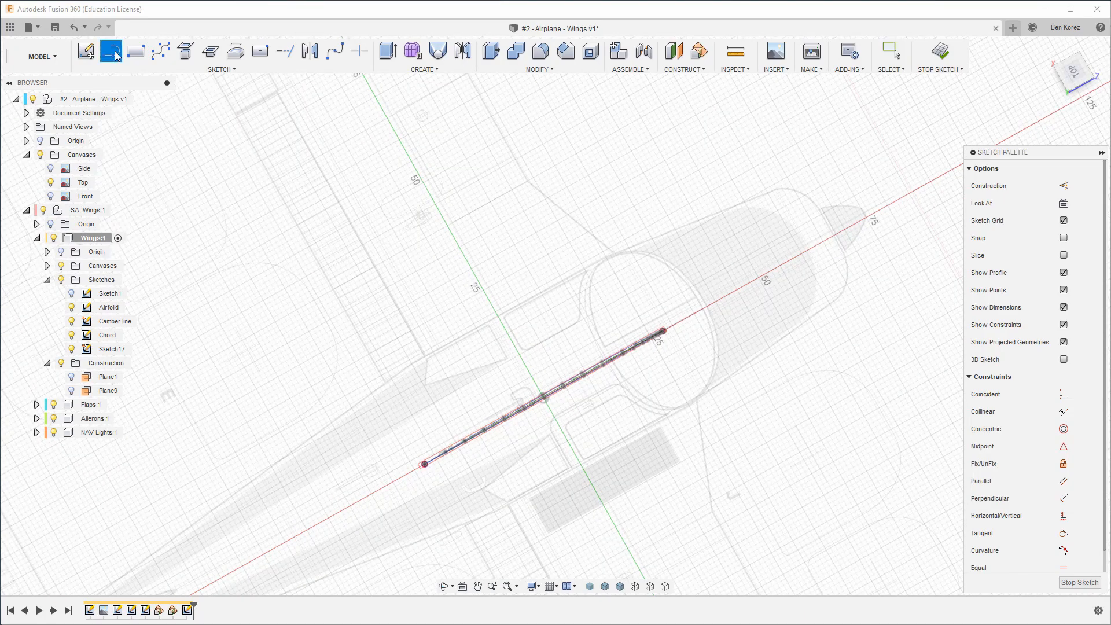
scroll(427, 463, "up", 5)
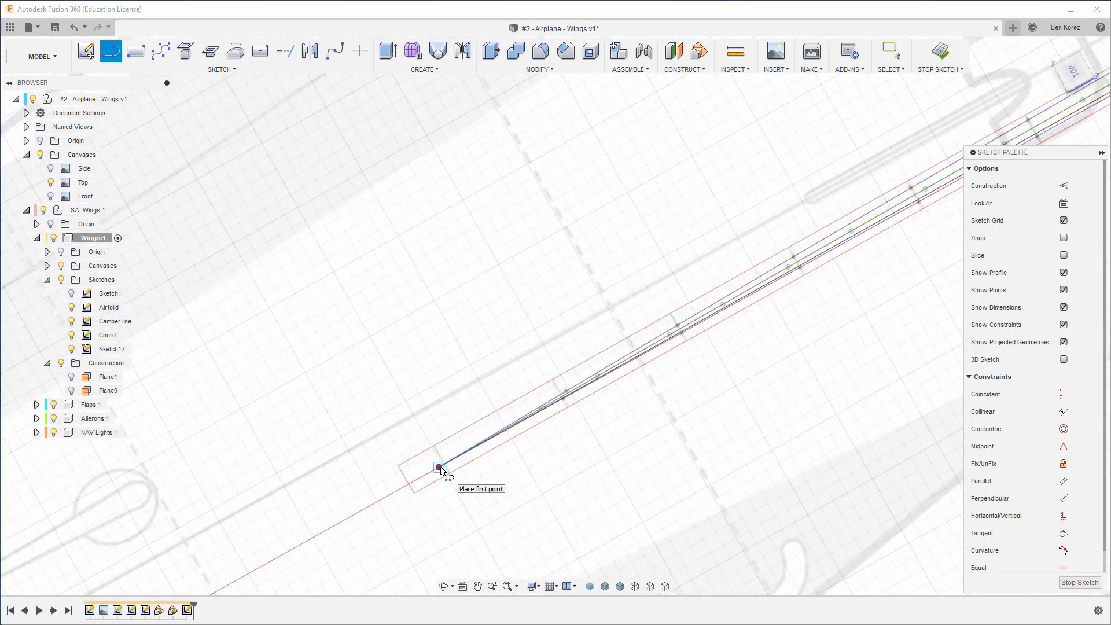
left_click(440, 467)
scroll(414, 415, "down", 8)
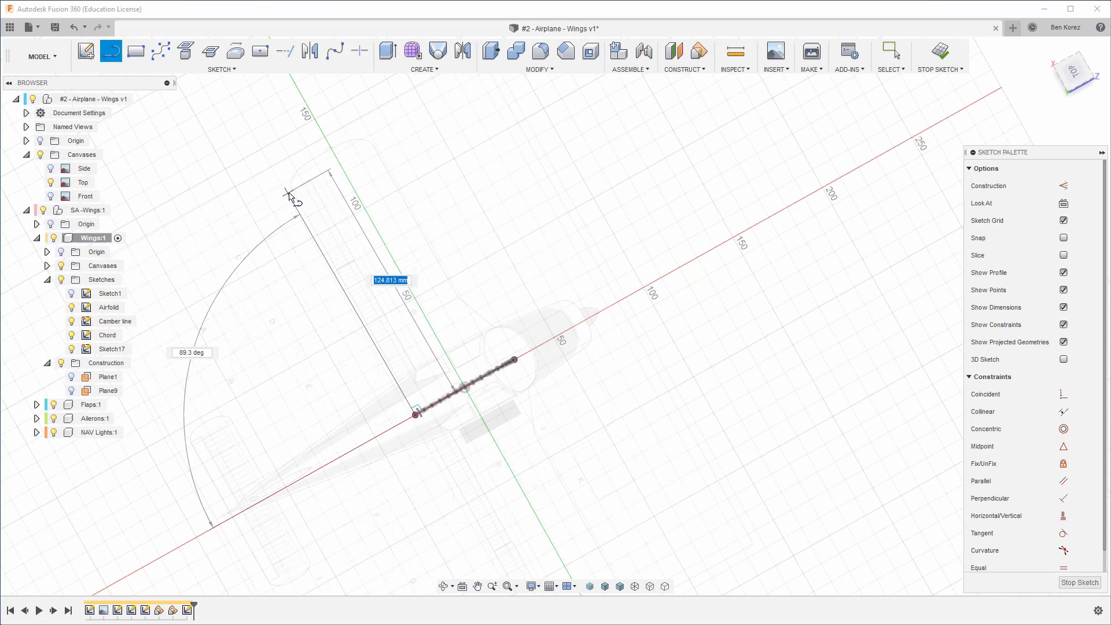
scroll(290, 197, "up", 8)
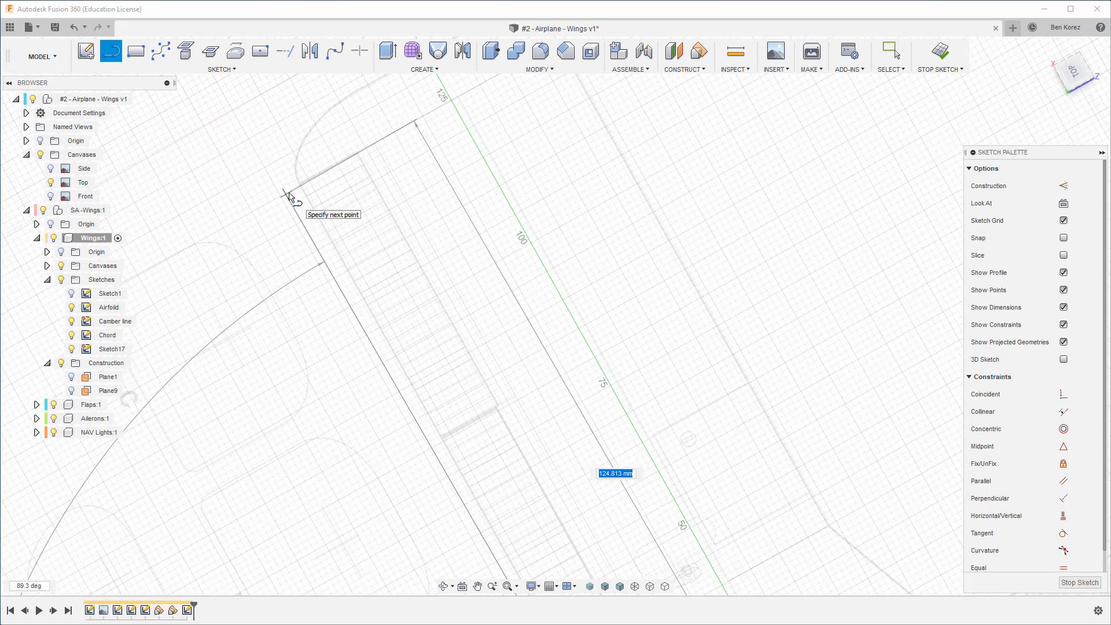
scroll(289, 197, "up", 3)
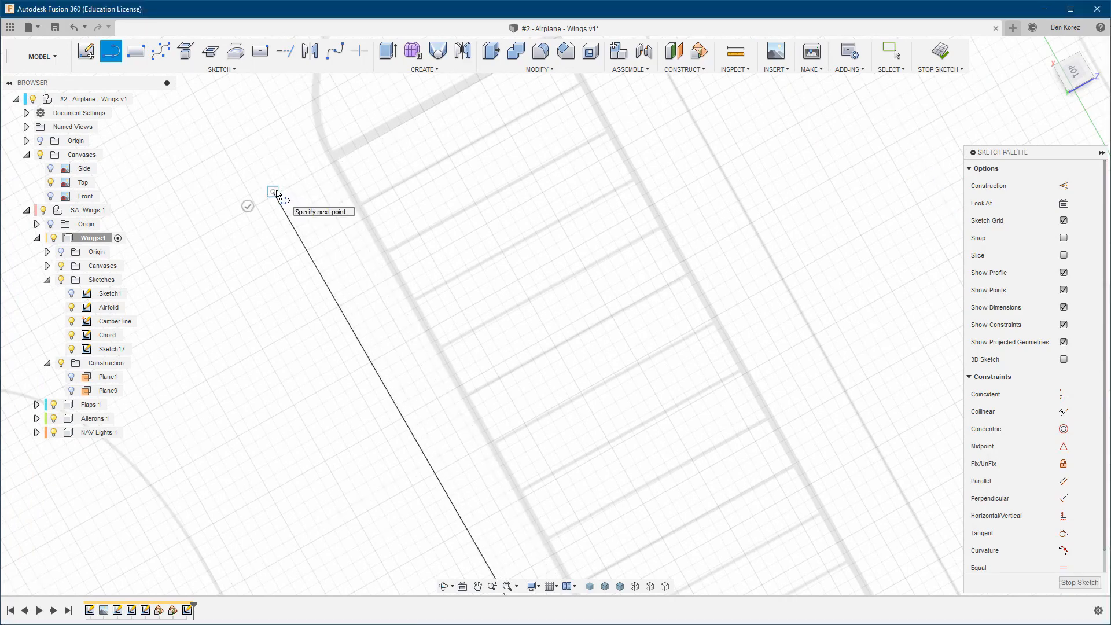
left_click(274, 192)
key("Escape")
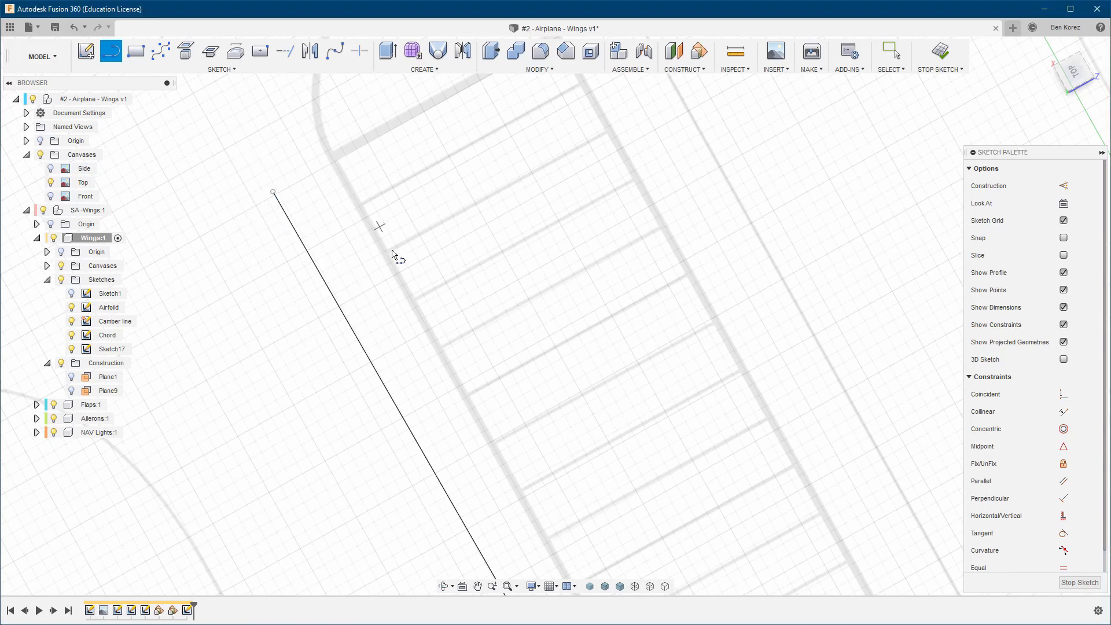
Draw a line about 18 mm long from the projected leading-edge point, perpendicular to the chord, out to the fuselage edge.
scroll(369, 254, "down", 6)
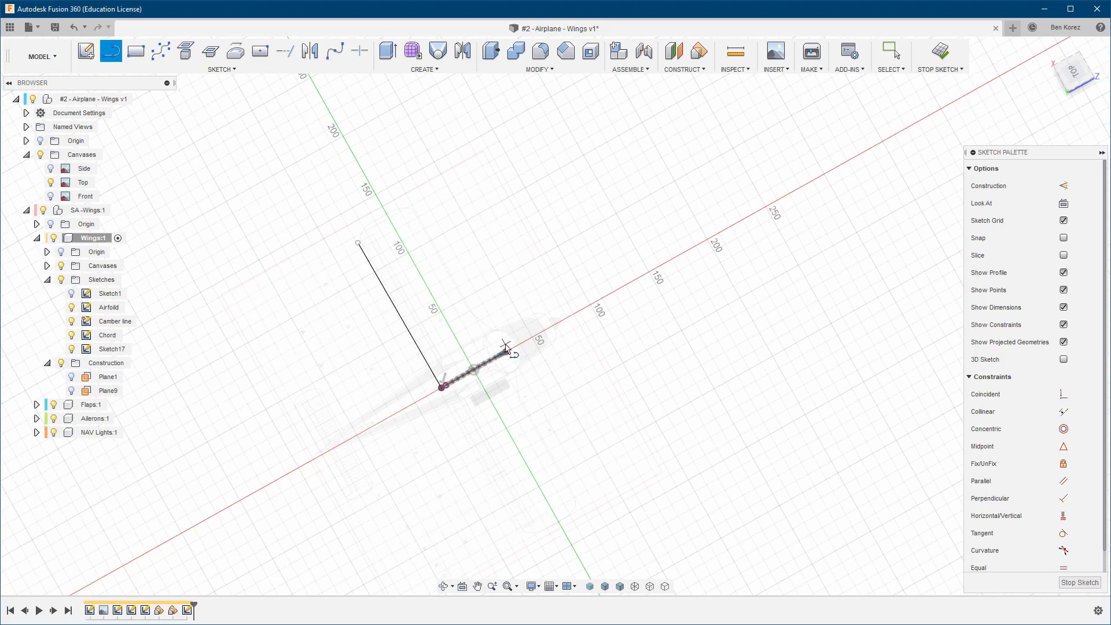
scroll(505, 349, "up", 8)
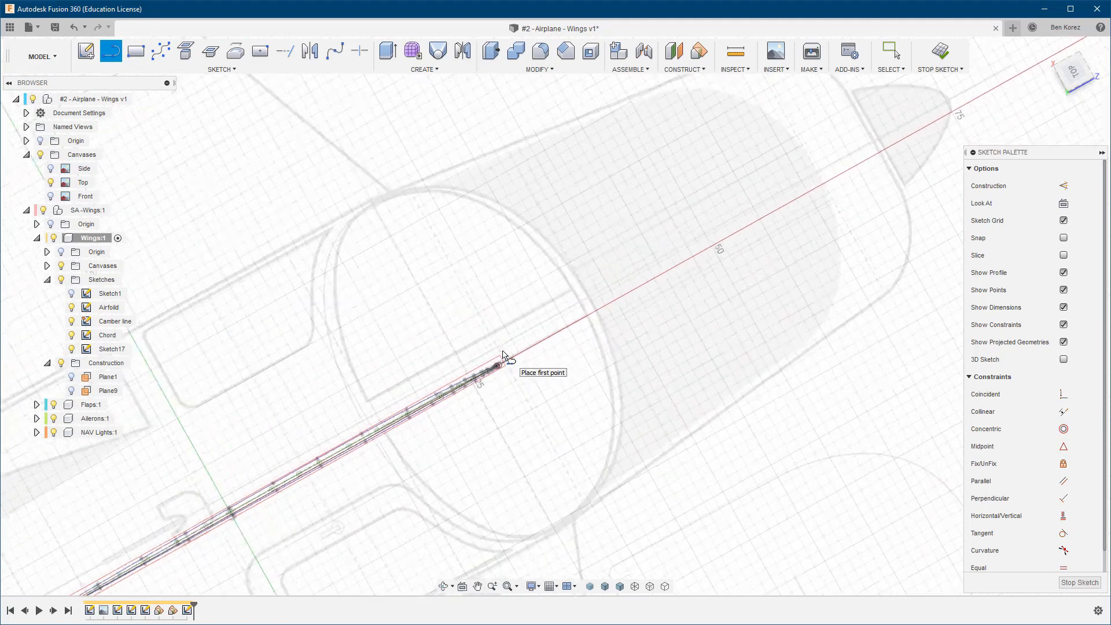
scroll(503, 354, "up", 10)
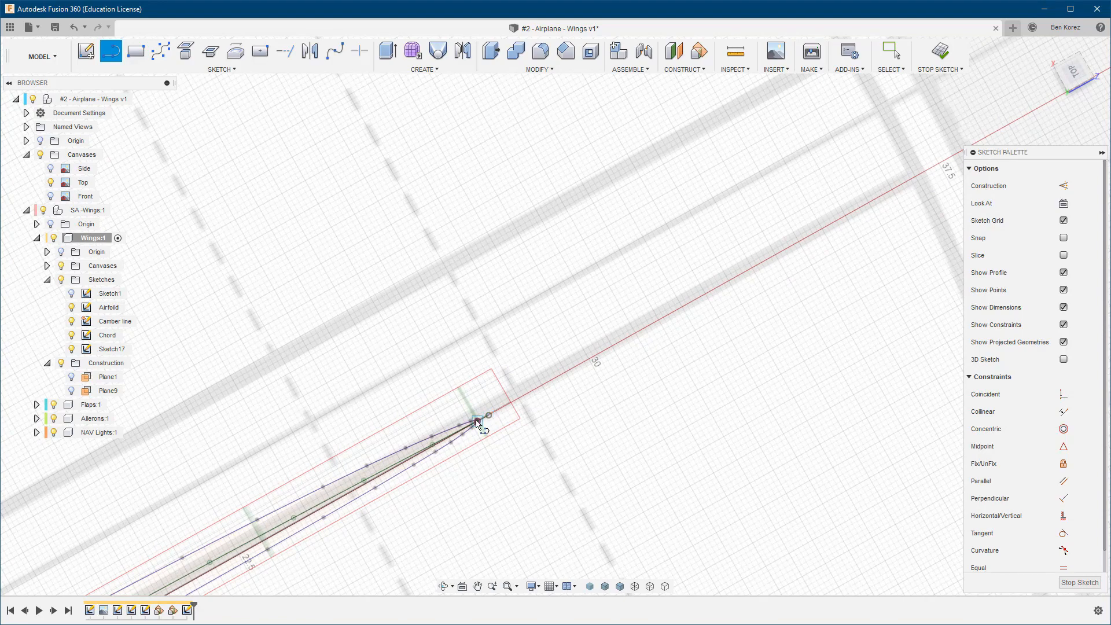
scroll(478, 423, "up", 6)
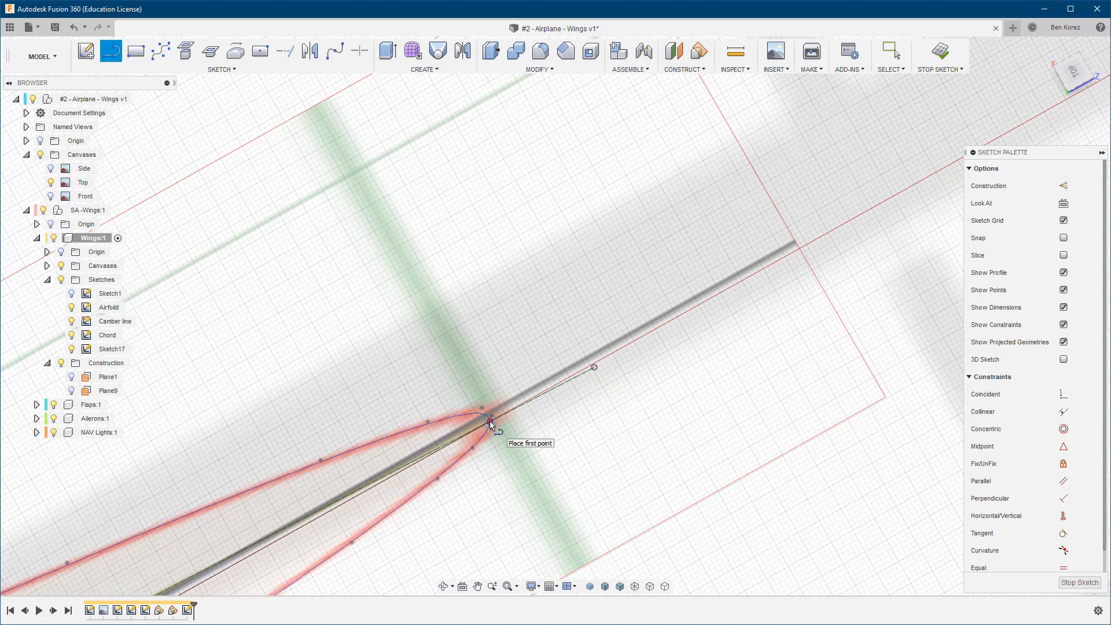
left_click(489, 423)
scroll(490, 423, "down", 4)
scroll(490, 423, "down", 5)
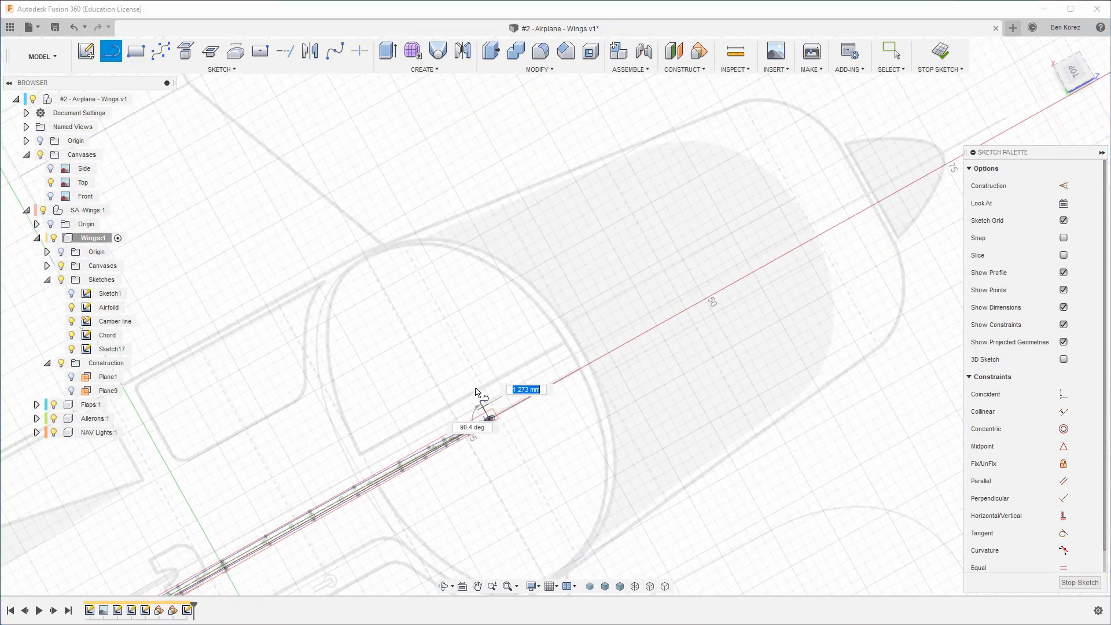
left_click(396, 243)
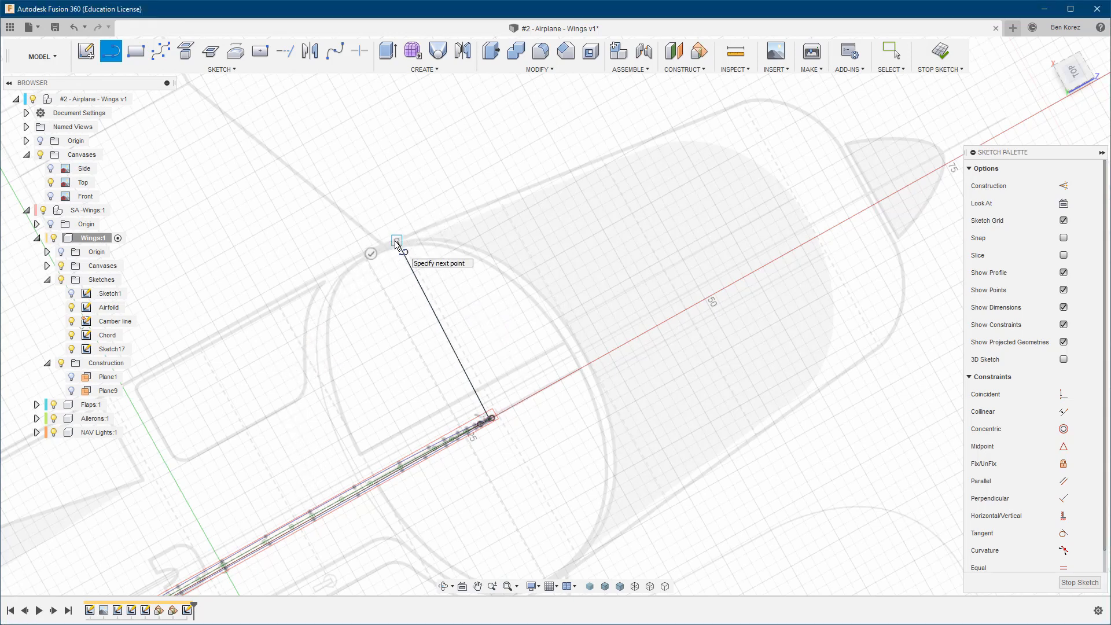
Continue the leading edge with an angled segment about 23 mm long along the canvas's wing root to its outer corner.
scroll(396, 243, "down", 5)
left_click_drag(396, 242, 346, 195)
scroll(339, 199, "up", 8)
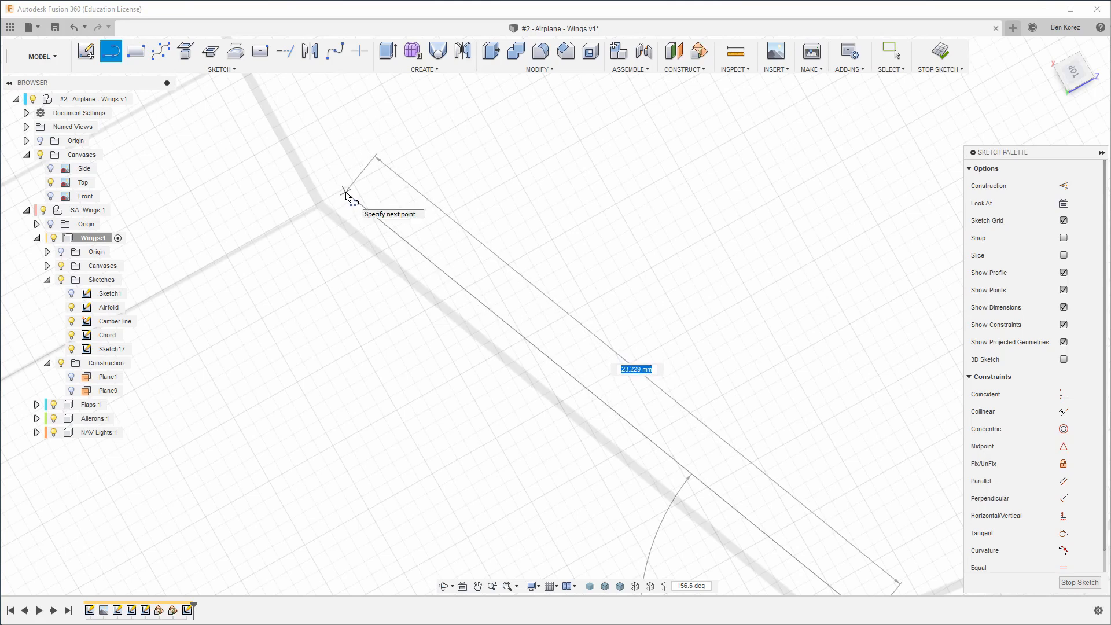
left_click(346, 192)
Extend the leading edge about 85 mm toward the wing tip, level with the trailing-edge line's end, and end the Line command.
scroll(371, 264, "down", 3)
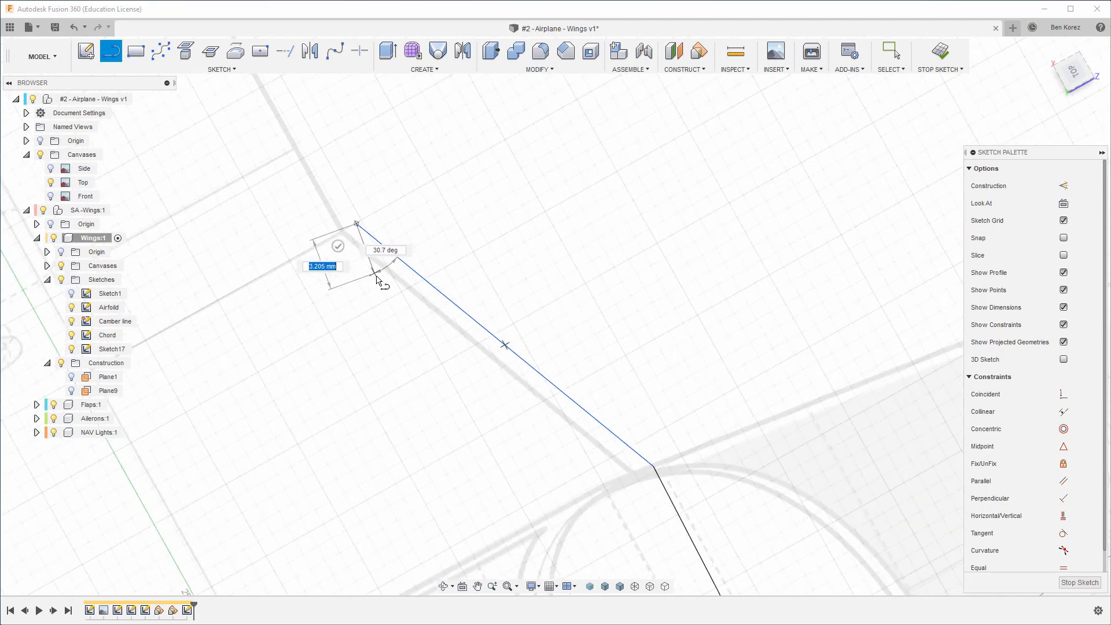
scroll(377, 279, "down", 5)
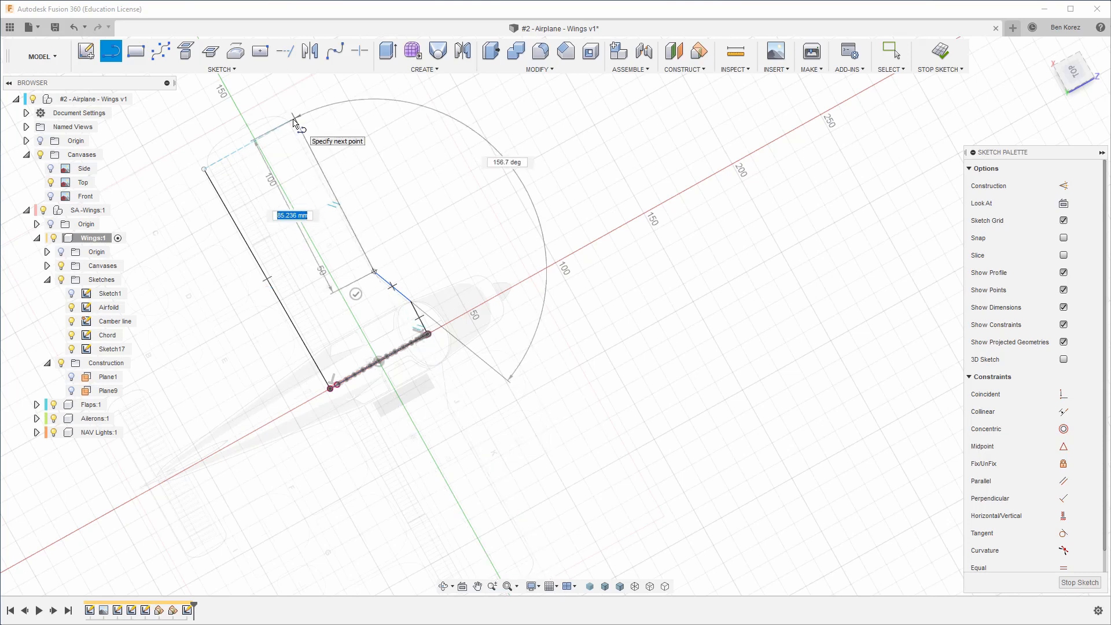
left_click(294, 121)
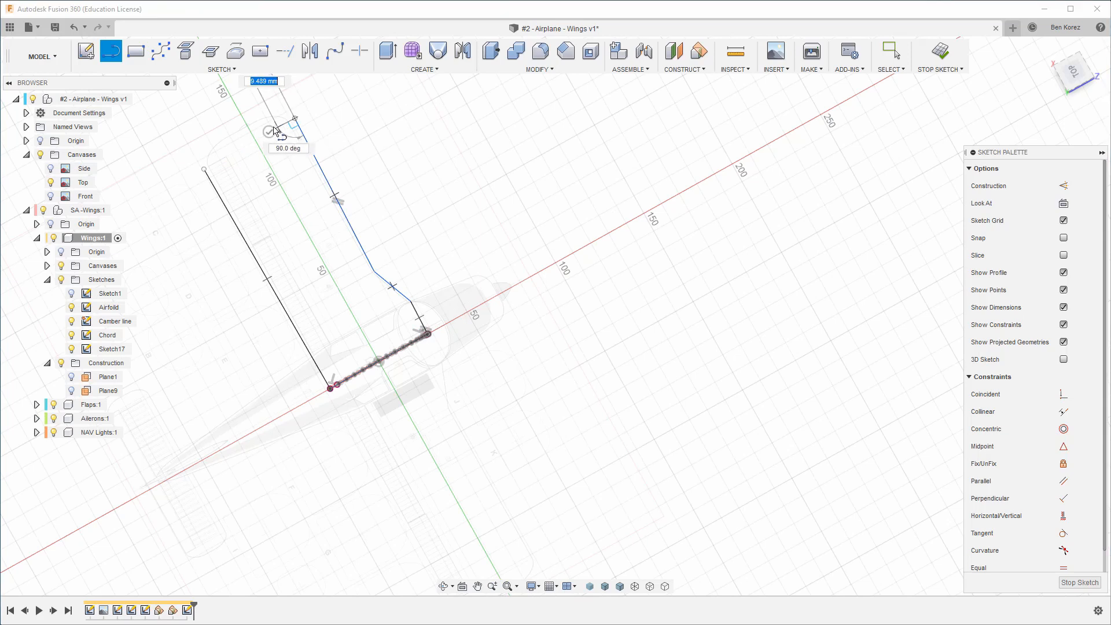
key("Escape")
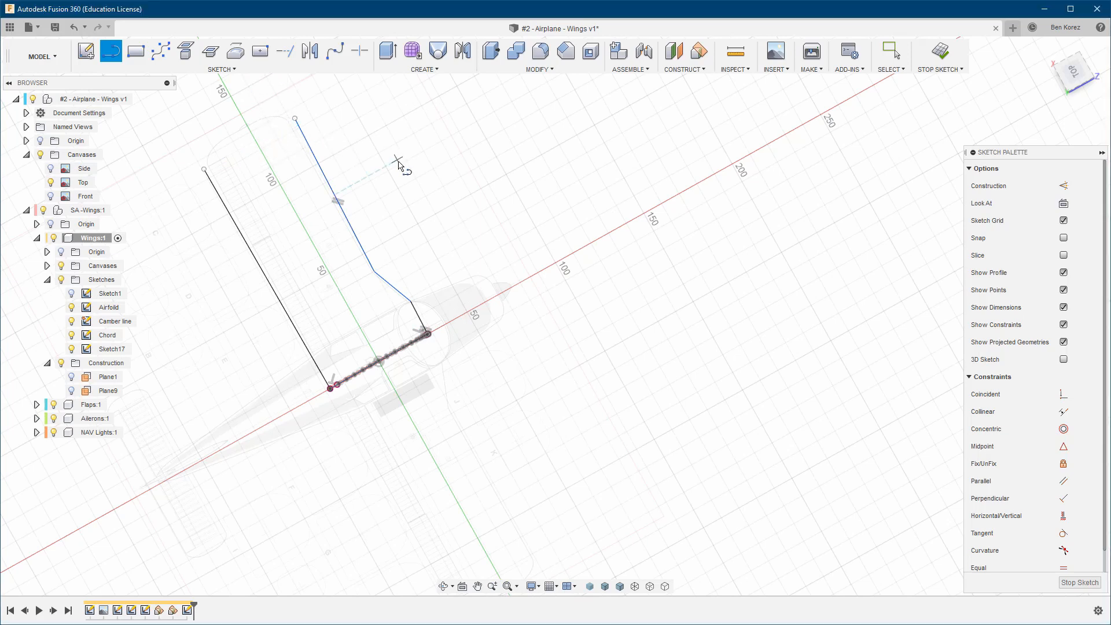
key("Escape")
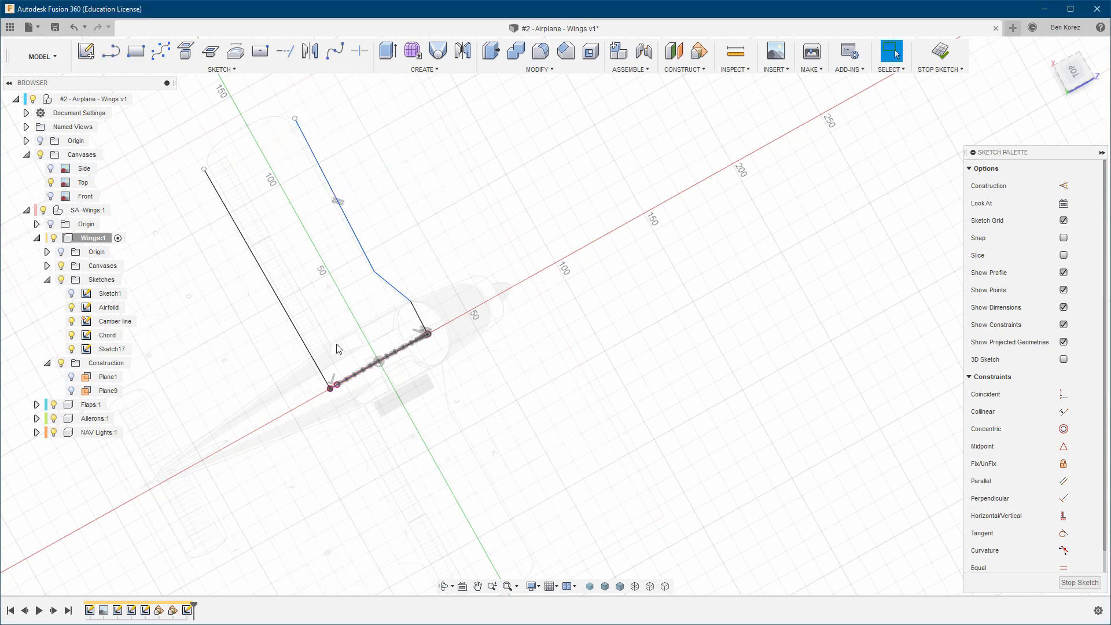
Try to constrain the long leading-edge line parallel to the trailing-edge line.
scroll(329, 392, "up", 5)
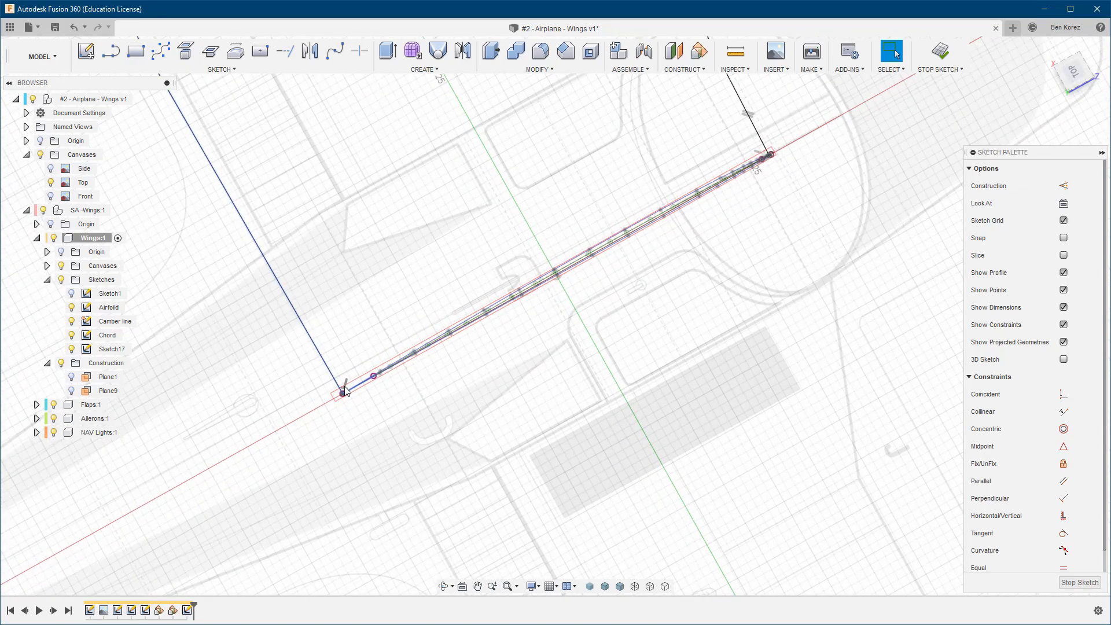
scroll(344, 392, "down", 3)
scroll(326, 405, "down", 5)
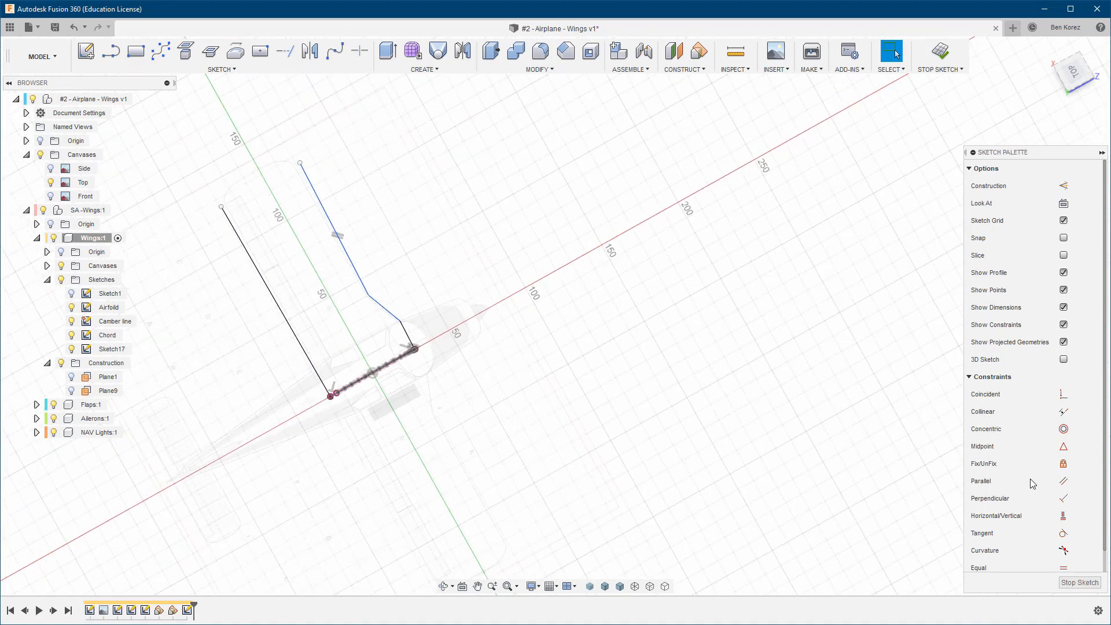
left_click(1064, 481)
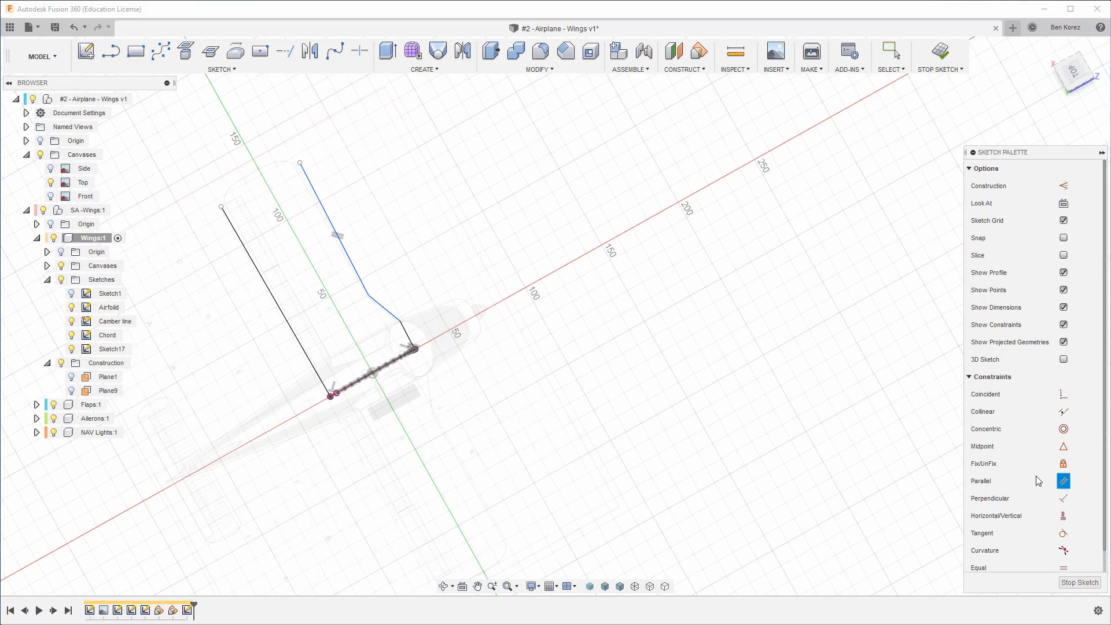
left_click(346, 258)
left_click(269, 295)
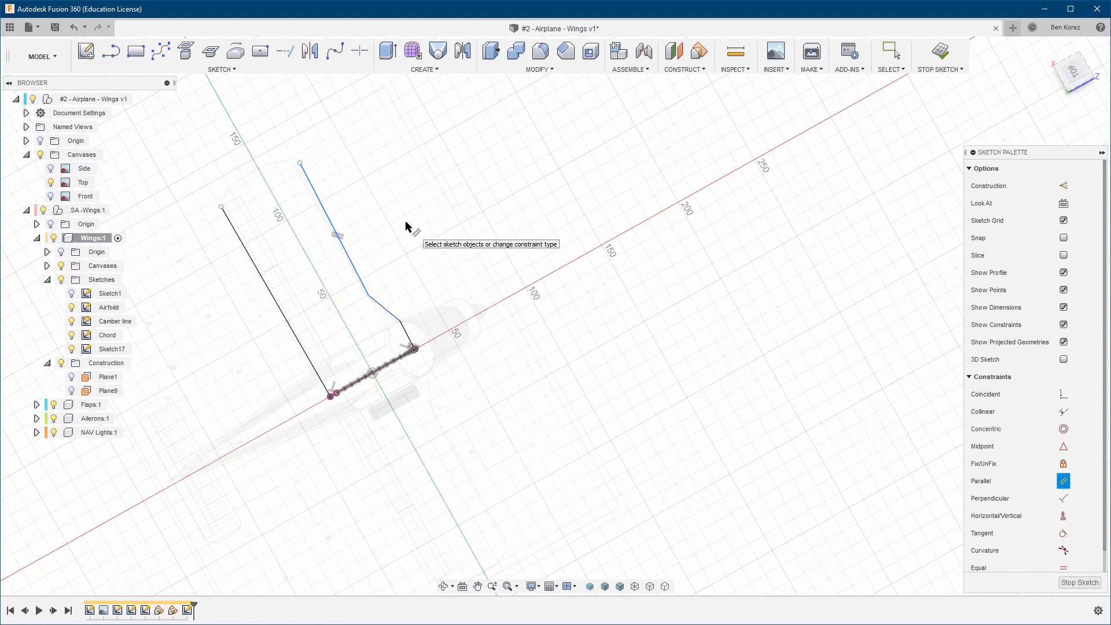
key("Escape")
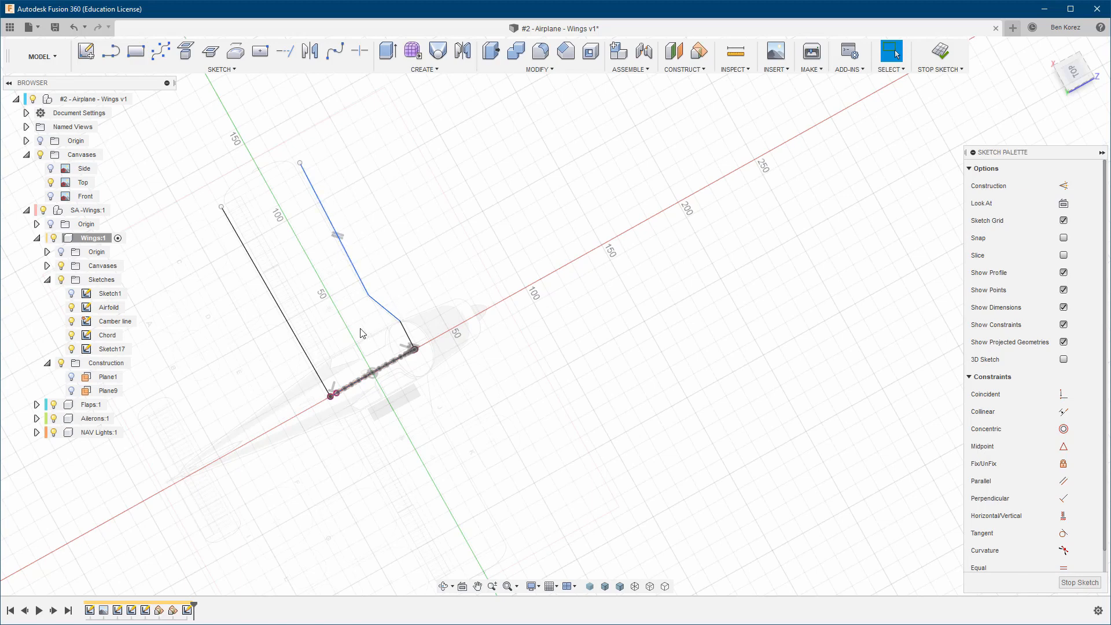
Apply a Parallel constraint between the long outer leading-edge line and the trailing-edge line.
scroll(366, 351, "up", 5)
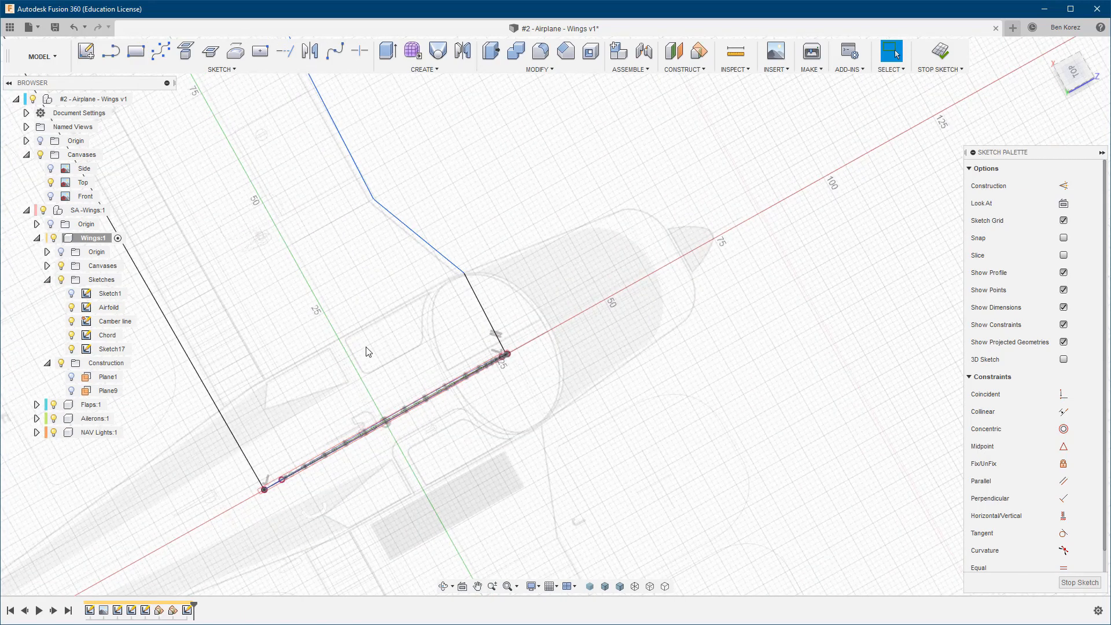
scroll(391, 350, "down", 3)
scroll(258, 232, "up", 6)
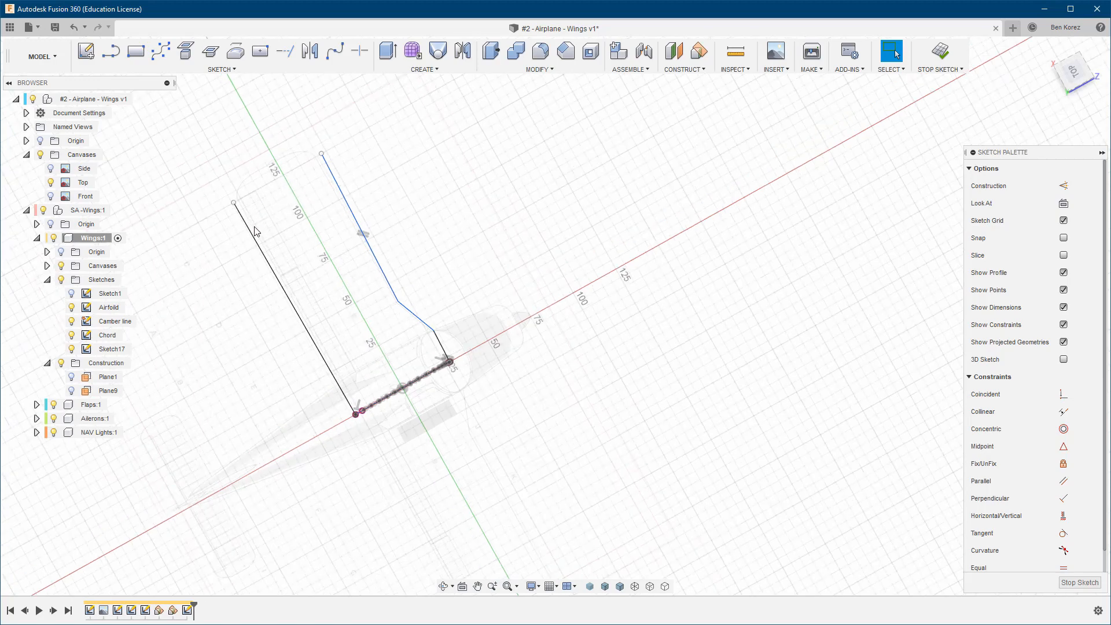
scroll(257, 235, "down", 6)
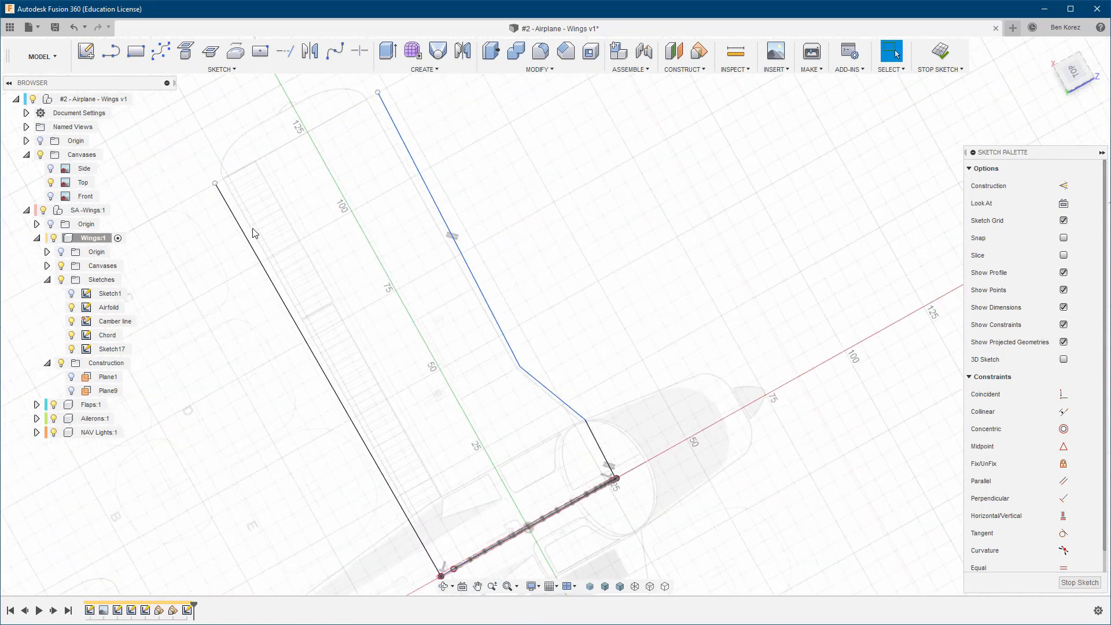
scroll(383, 149, "down", 1)
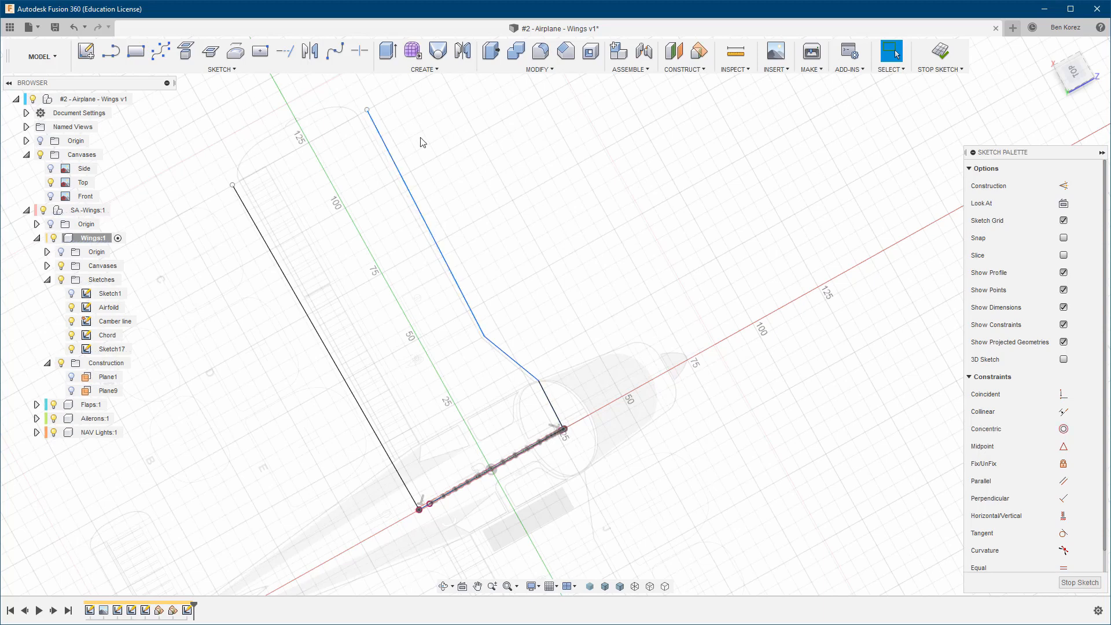
left_click(1063, 482)
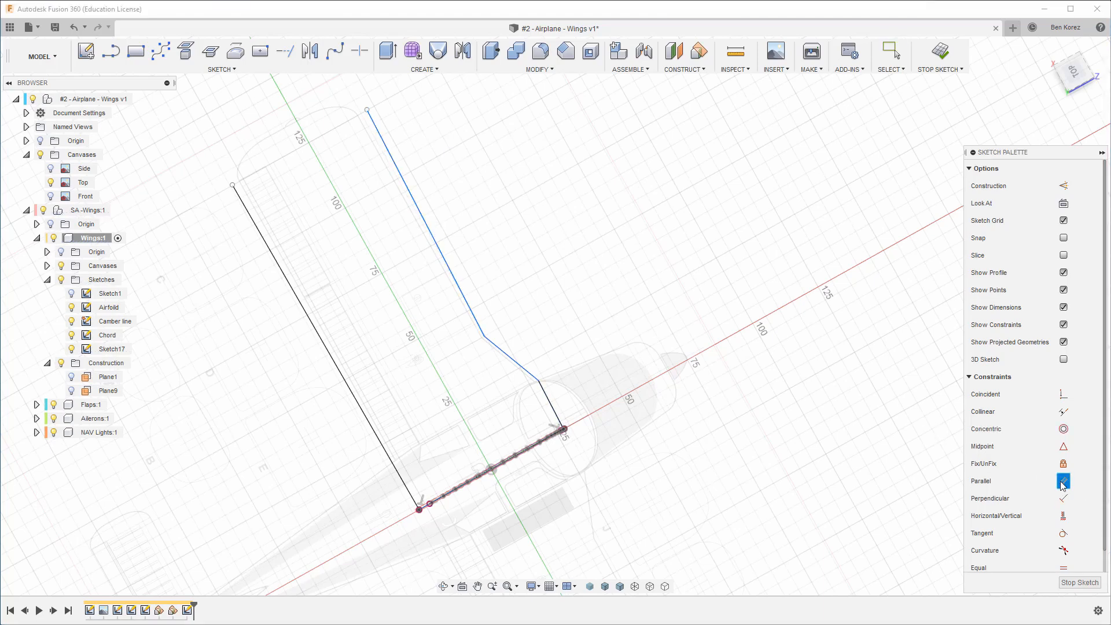
left_click(403, 180)
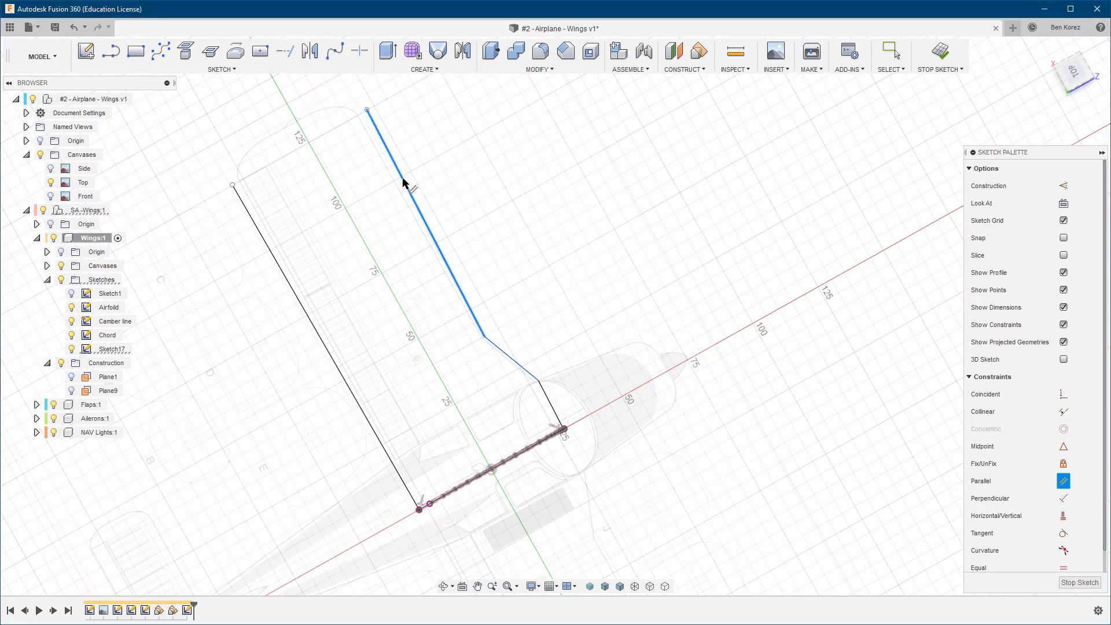
left_click(267, 248)
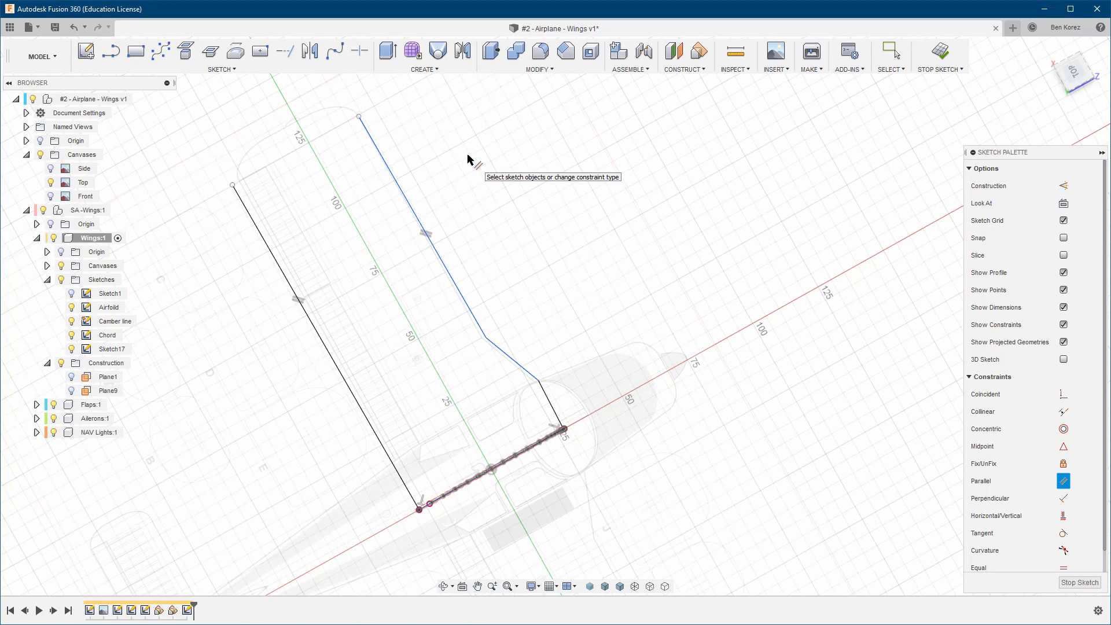
key("Escape")
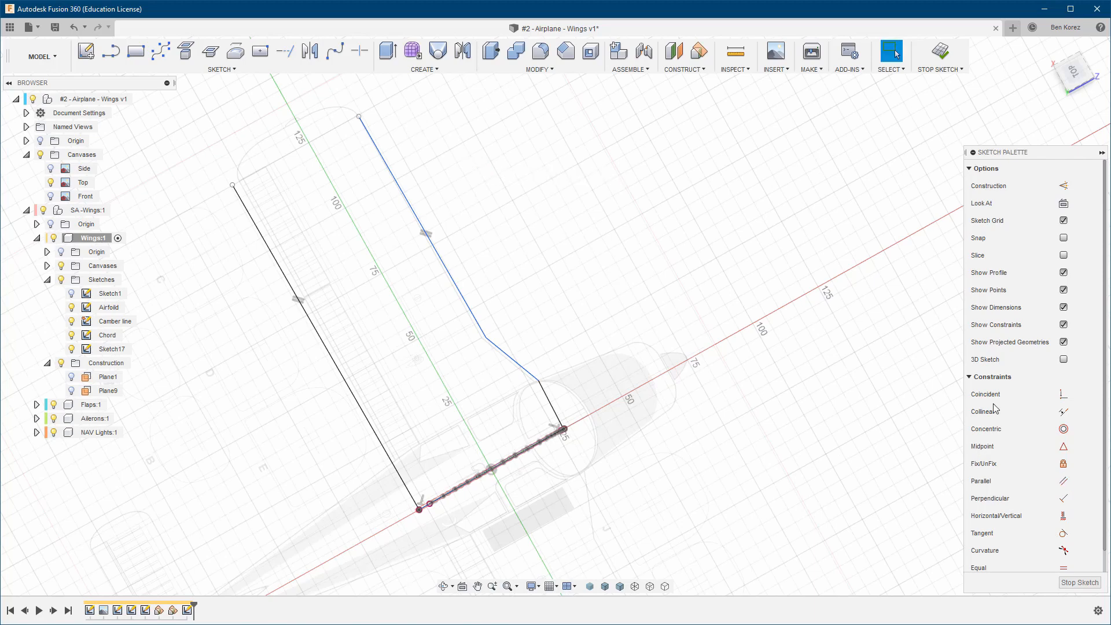
Align the outer endpoints of the leading-edge and trailing-edge lines with a Horizontal/Vertical constraint.
left_click(1064, 517)
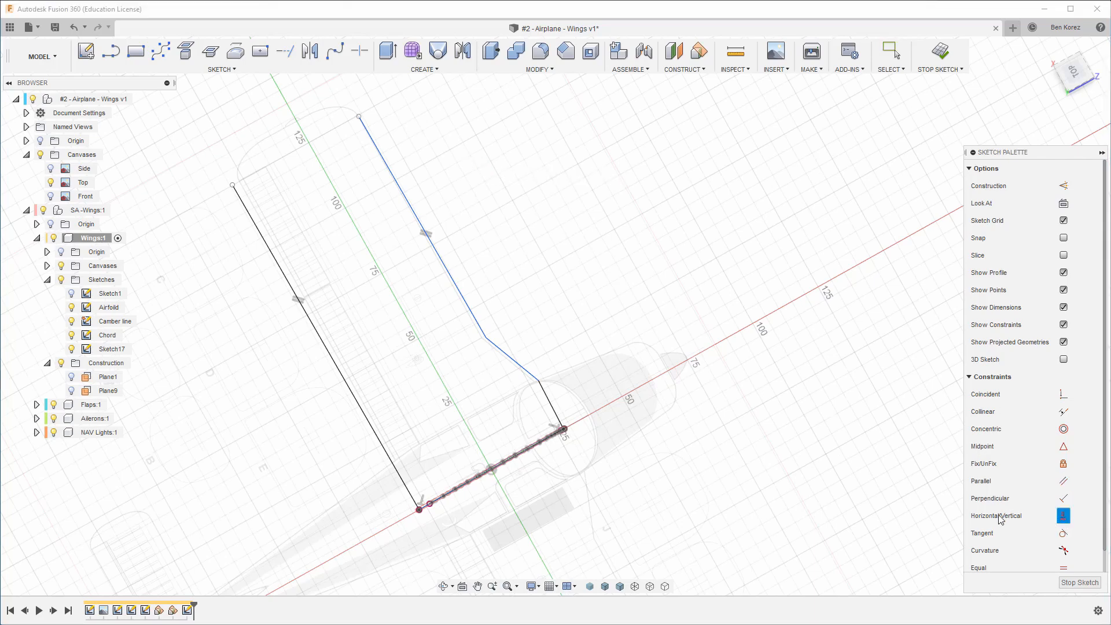
left_click(359, 117)
left_click(234, 187)
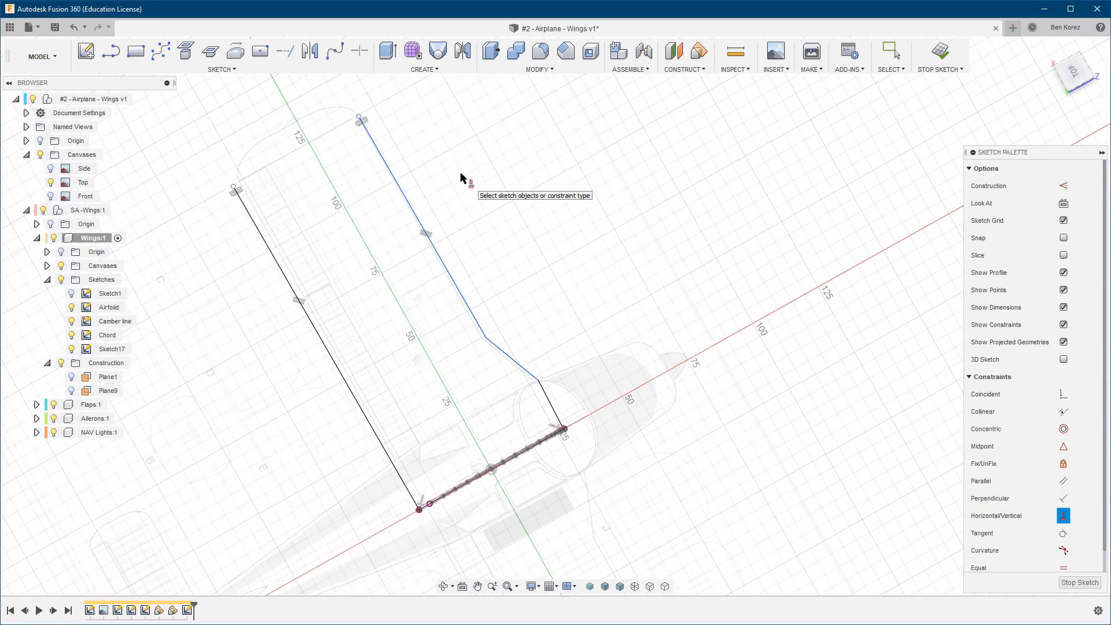
Dimension the lengths of the long outer leading-edge line and the short inboard leading-edge line, accepting their drawn values.
key("d")
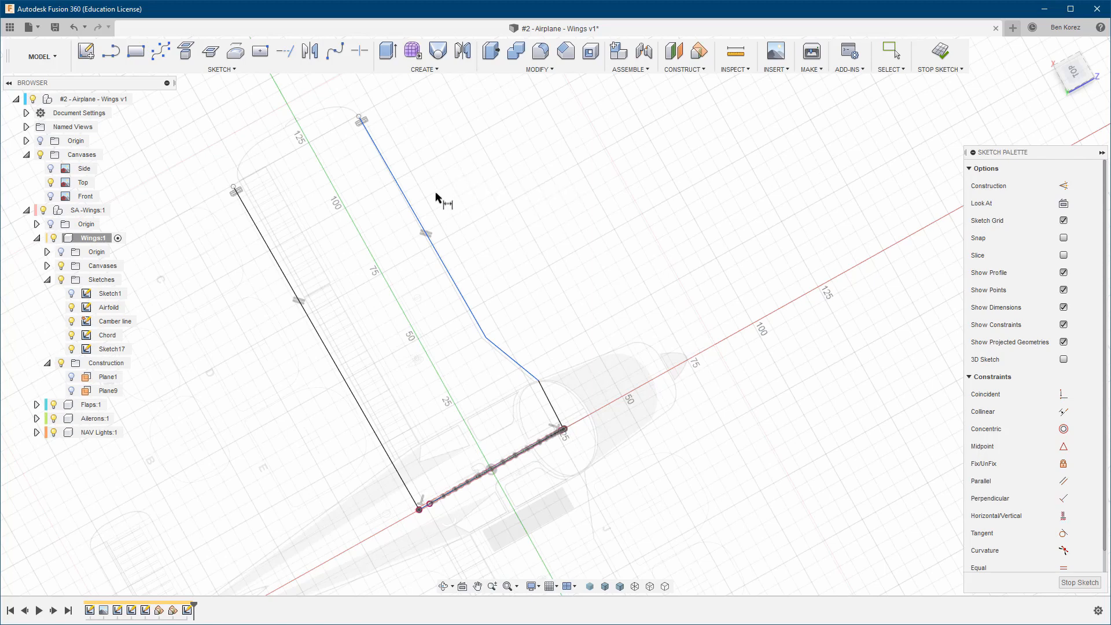
left_click(421, 224)
left_click(455, 200)
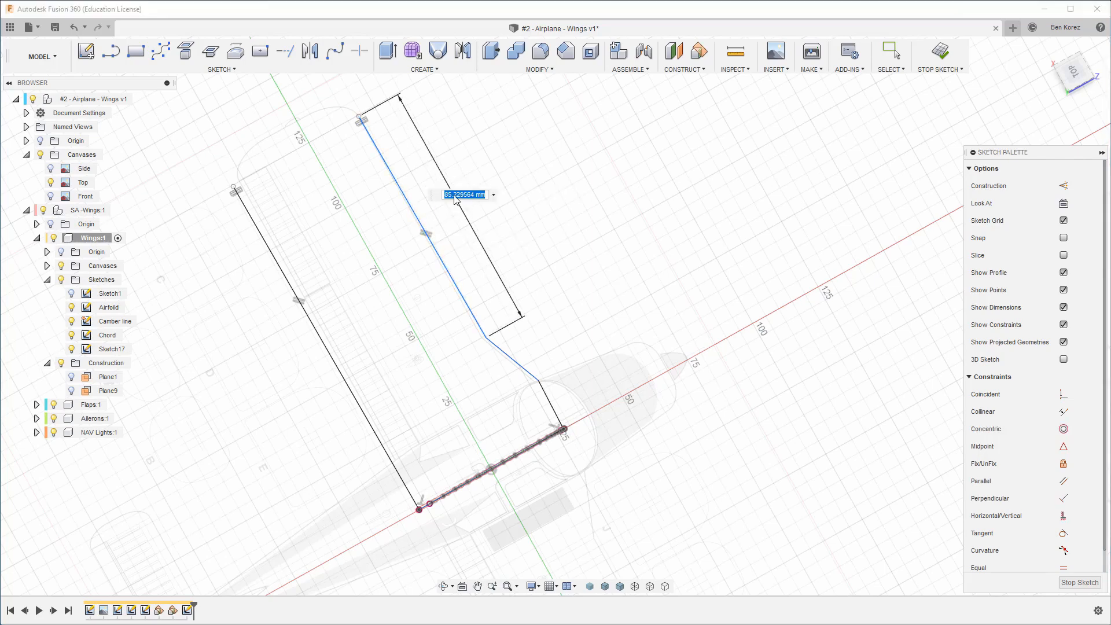
key("Return")
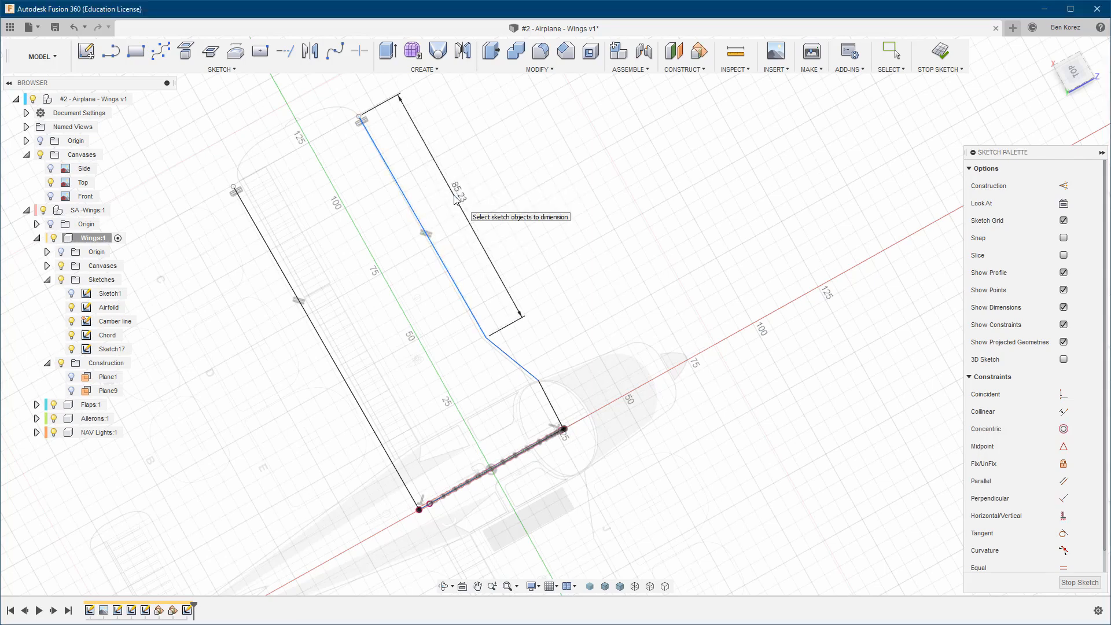
left_click(551, 407)
left_click(583, 392)
key("Return")
Dimension the angle between the short inboard leading-edge line and the angled segment, accepting its drawn value.
left_click(548, 401)
left_click(524, 367)
left_click(521, 399)
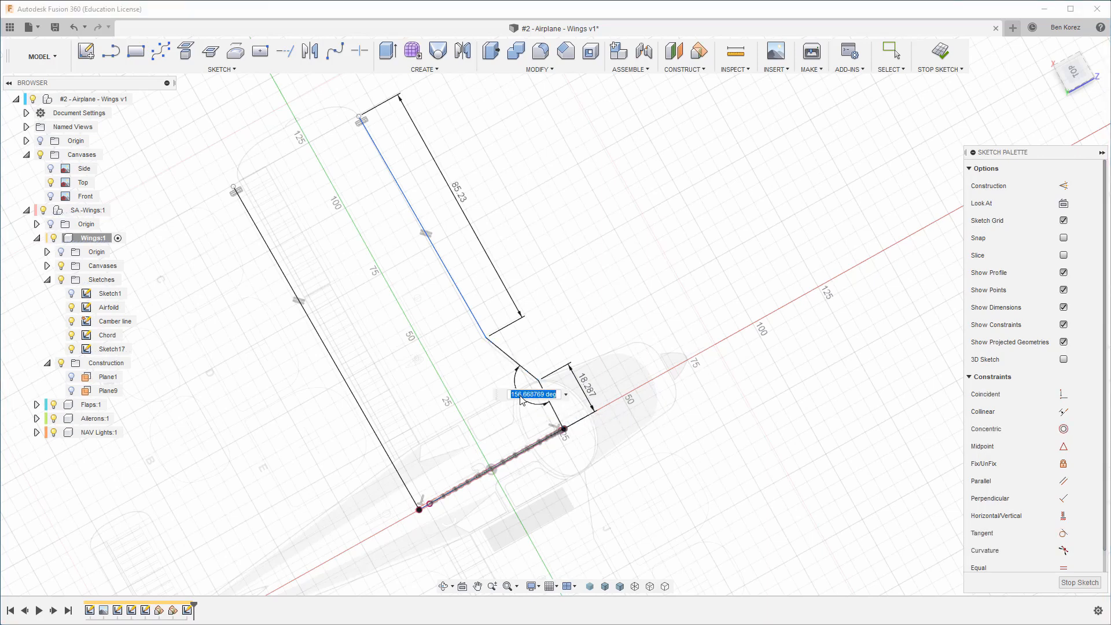
key("Return")
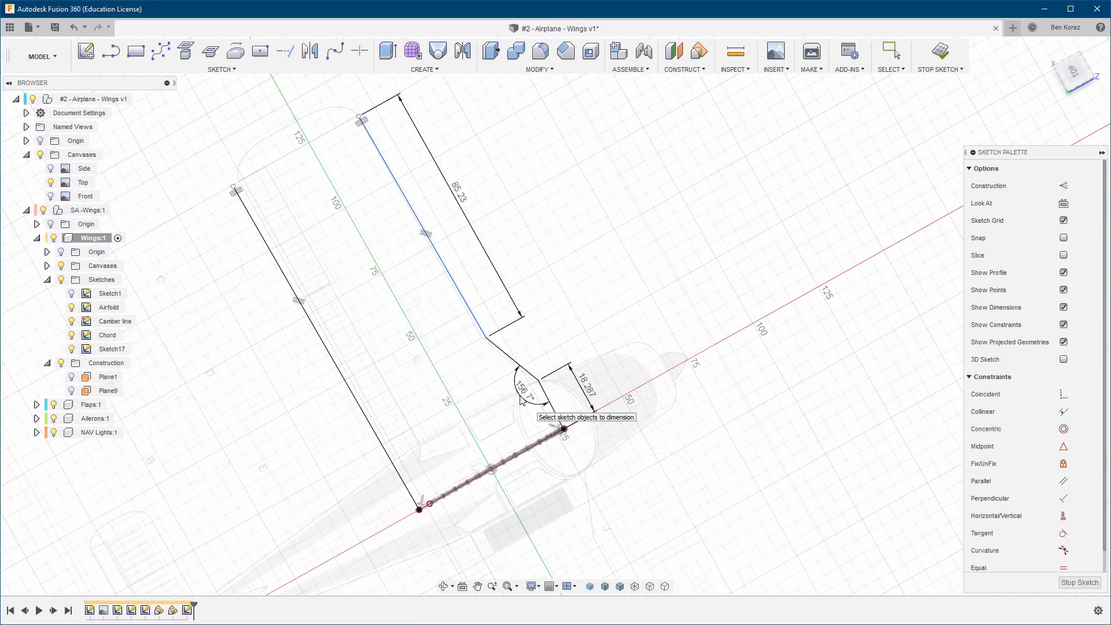
key("Escape")
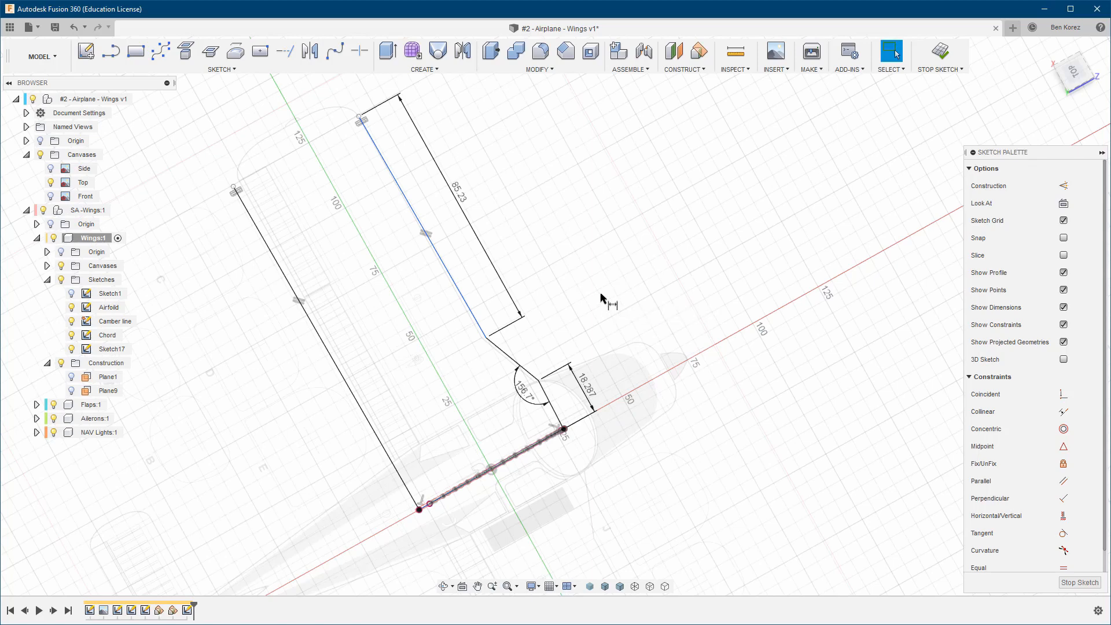
Finish the wing outline sketch on the angled plane.
scroll(502, 419, "down", 2)
scroll(500, 422, "up", 1)
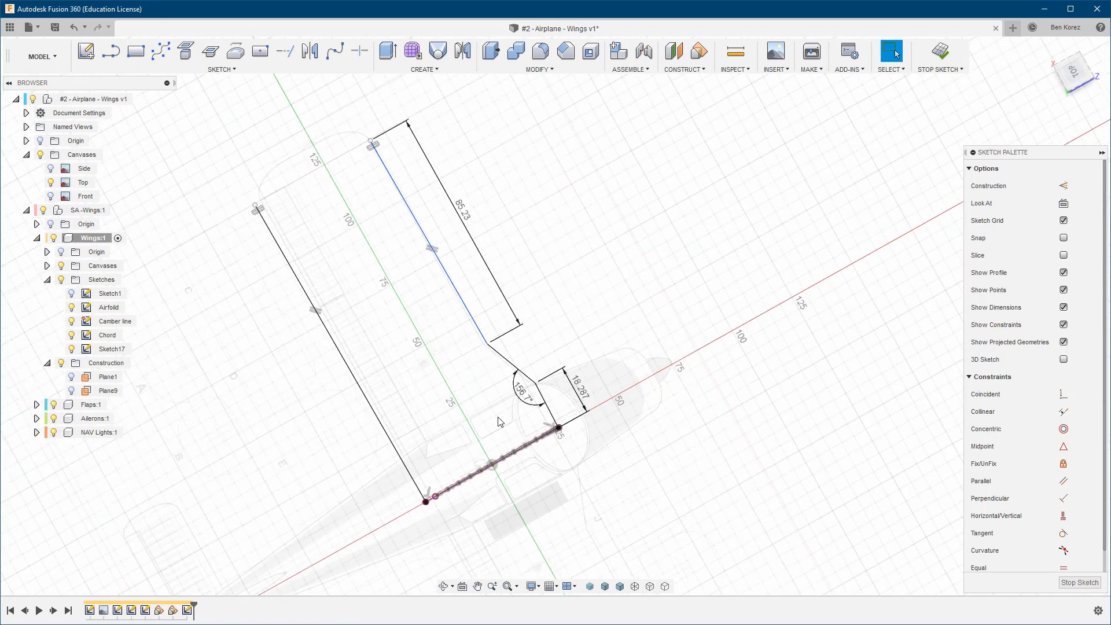
left_click(941, 53)
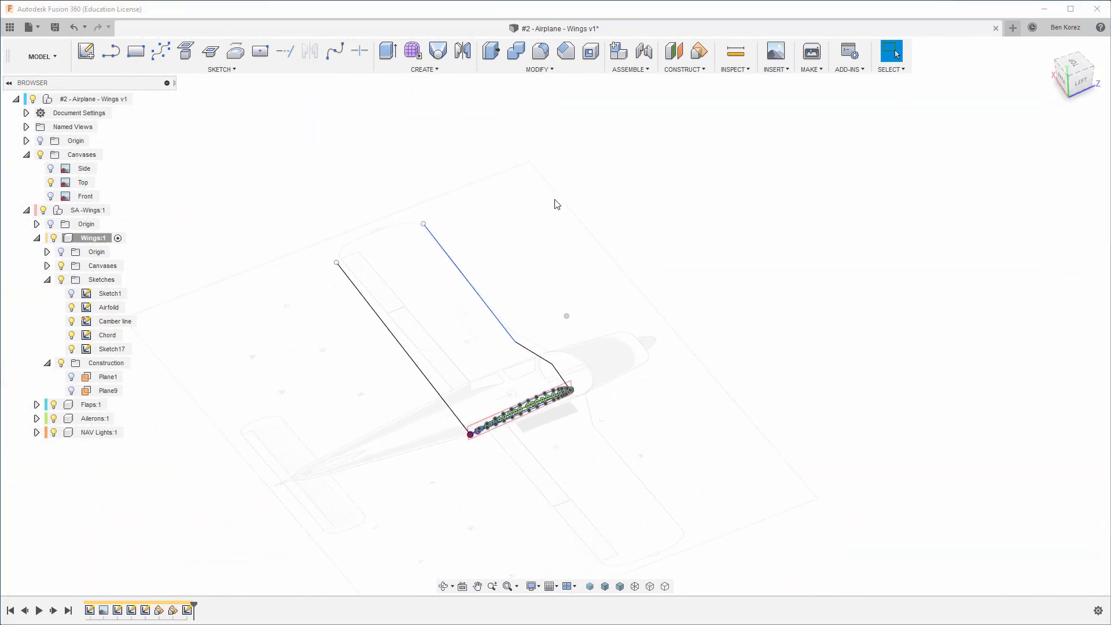
Sketch a line on the angled Plane9 joining the outer endpoints of the leading and trailing edges, and finish the sketch.
left_click(71, 391)
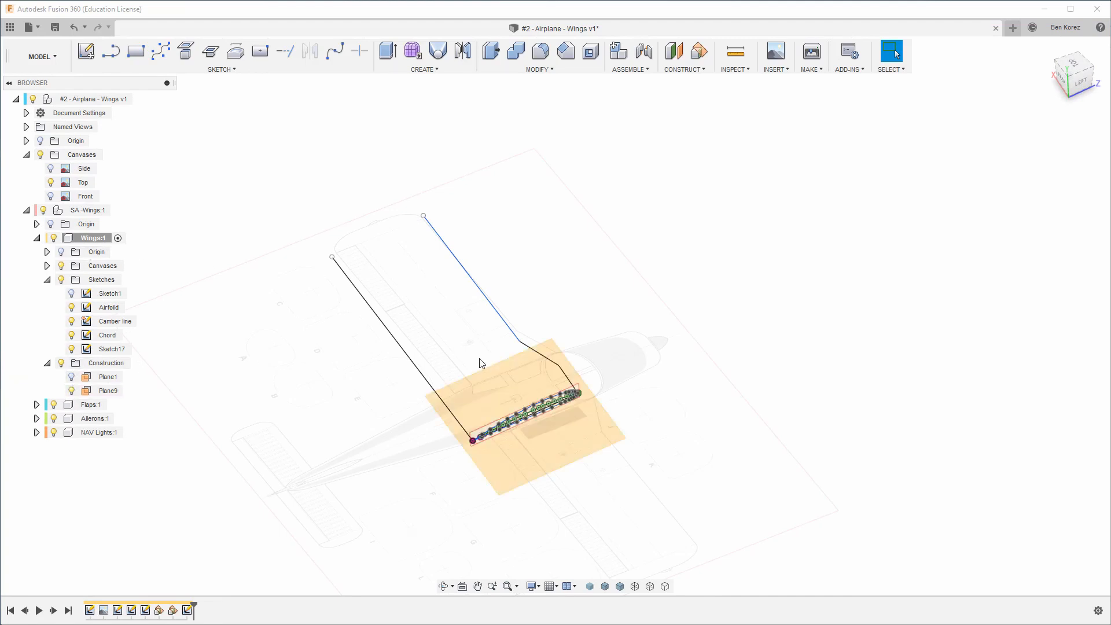
left_click(481, 373)
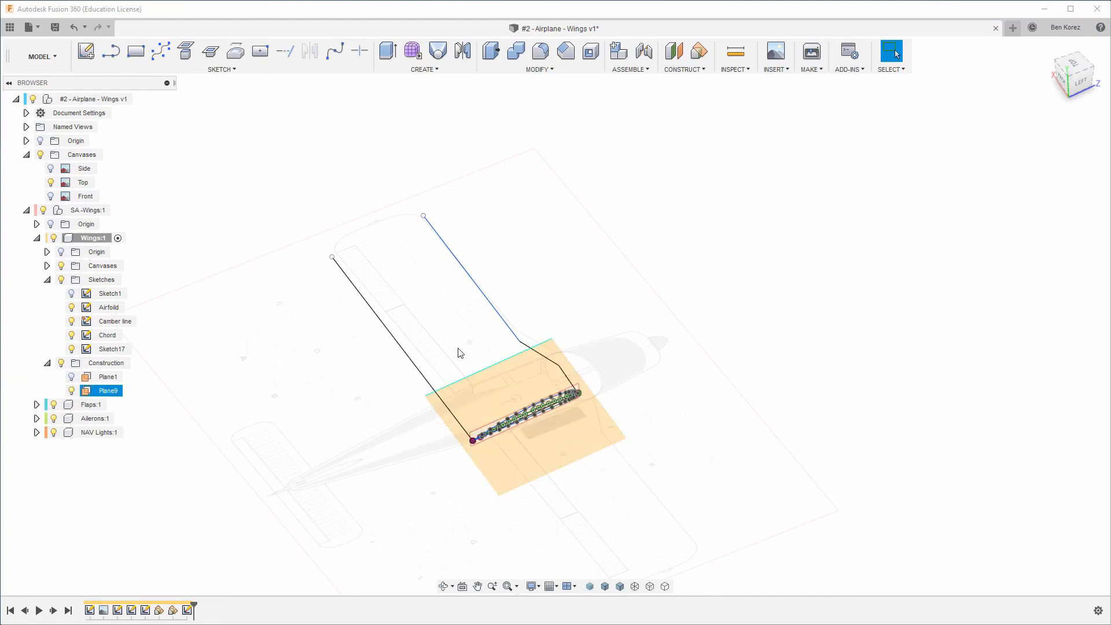
left_click(112, 53)
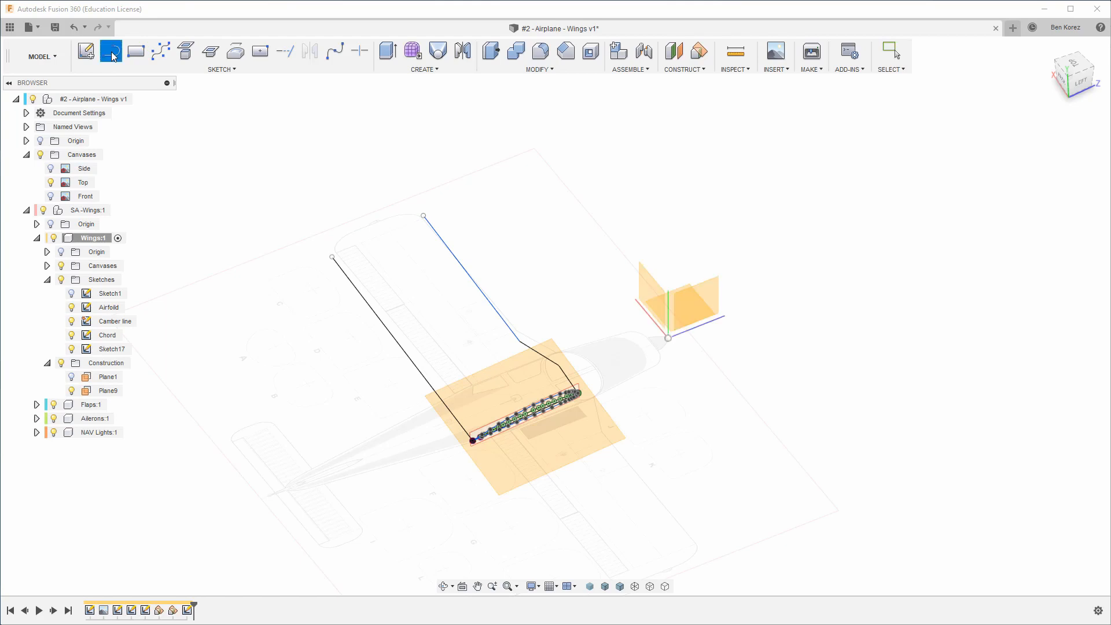
left_click(476, 411)
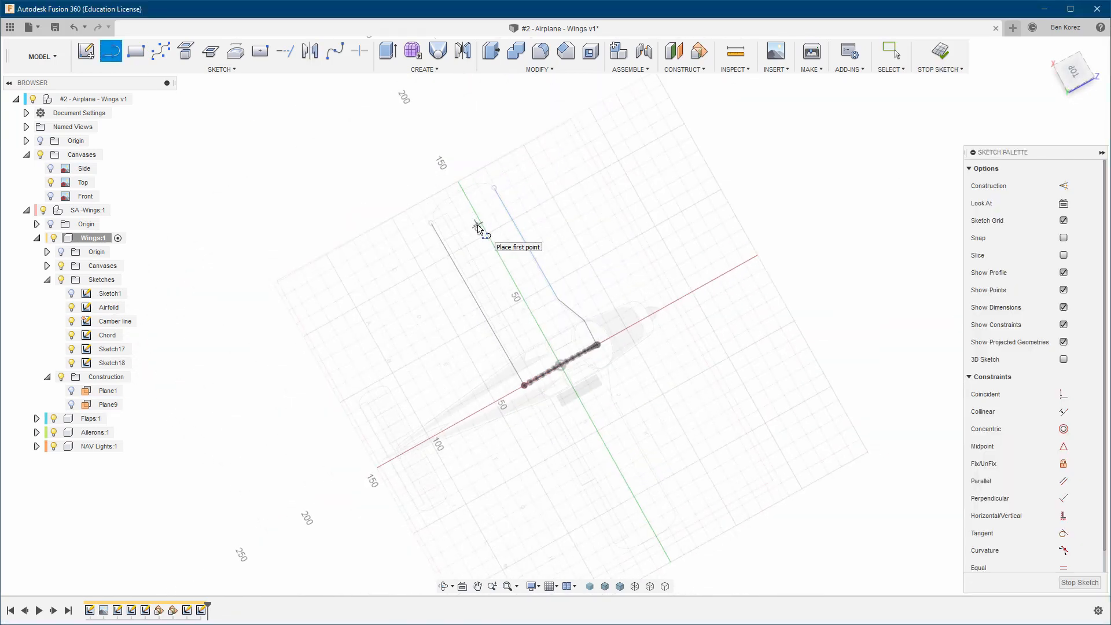
scroll(477, 208, "up", 5)
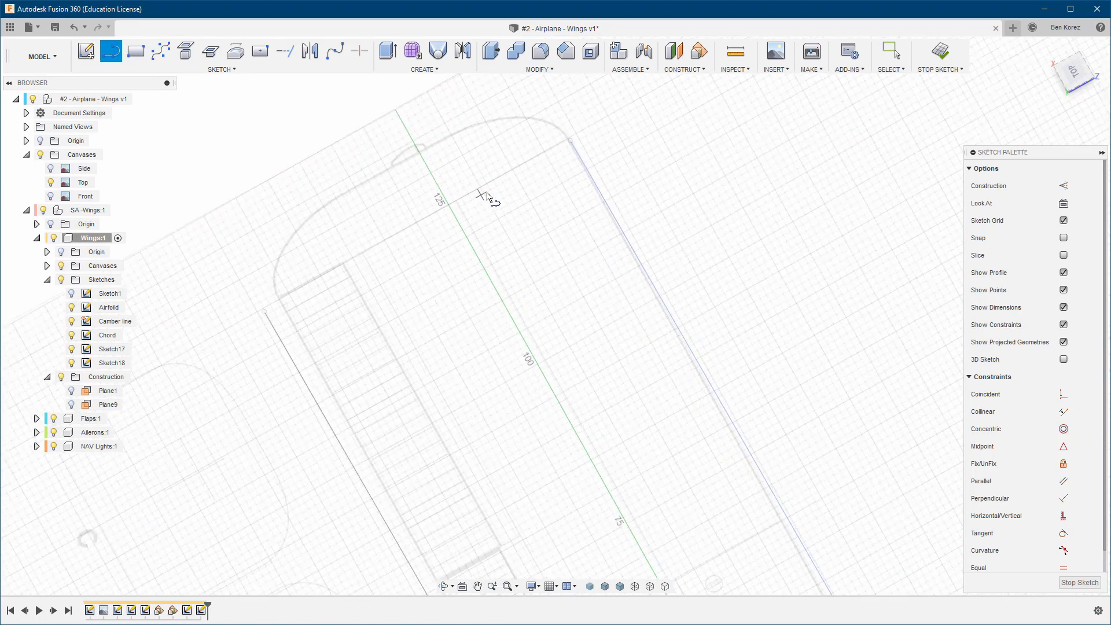
left_click(570, 141)
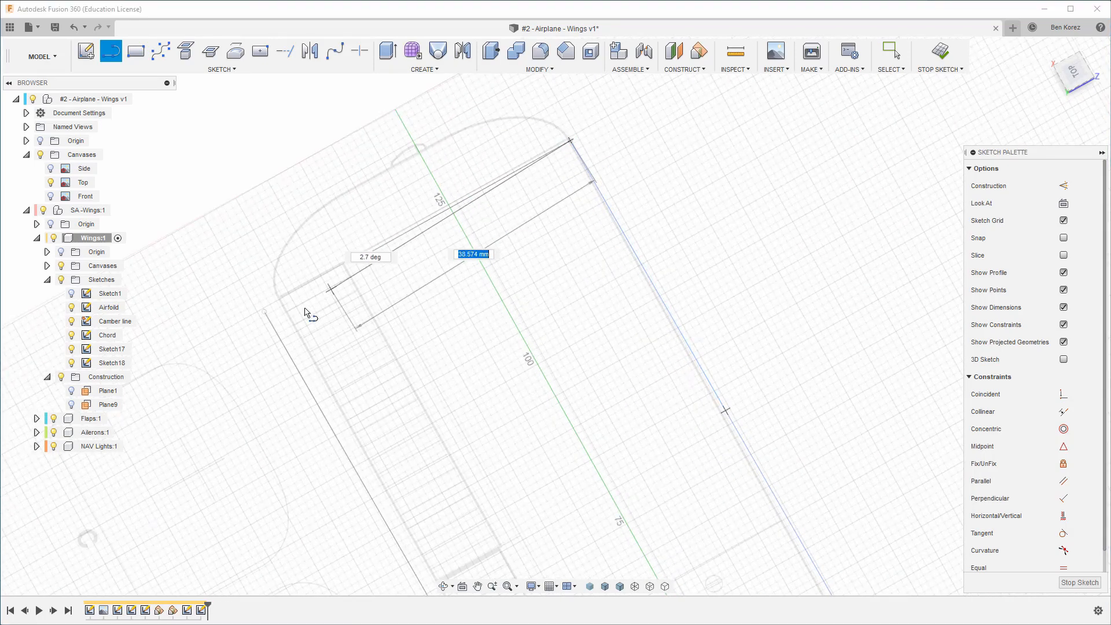
left_click(264, 312)
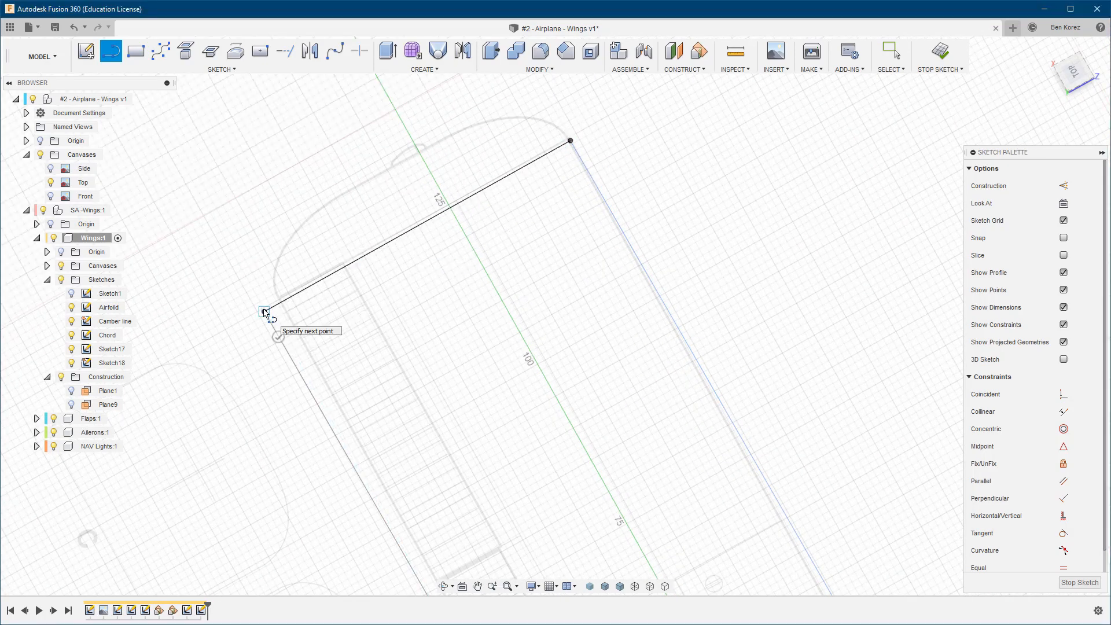
key("Escape")
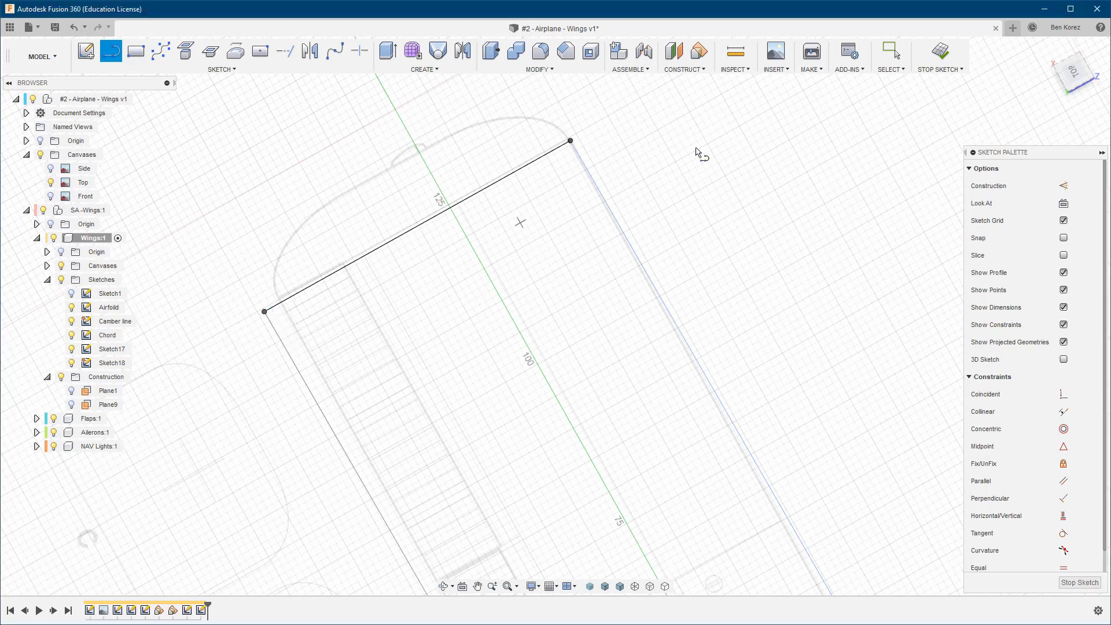
left_click(941, 51)
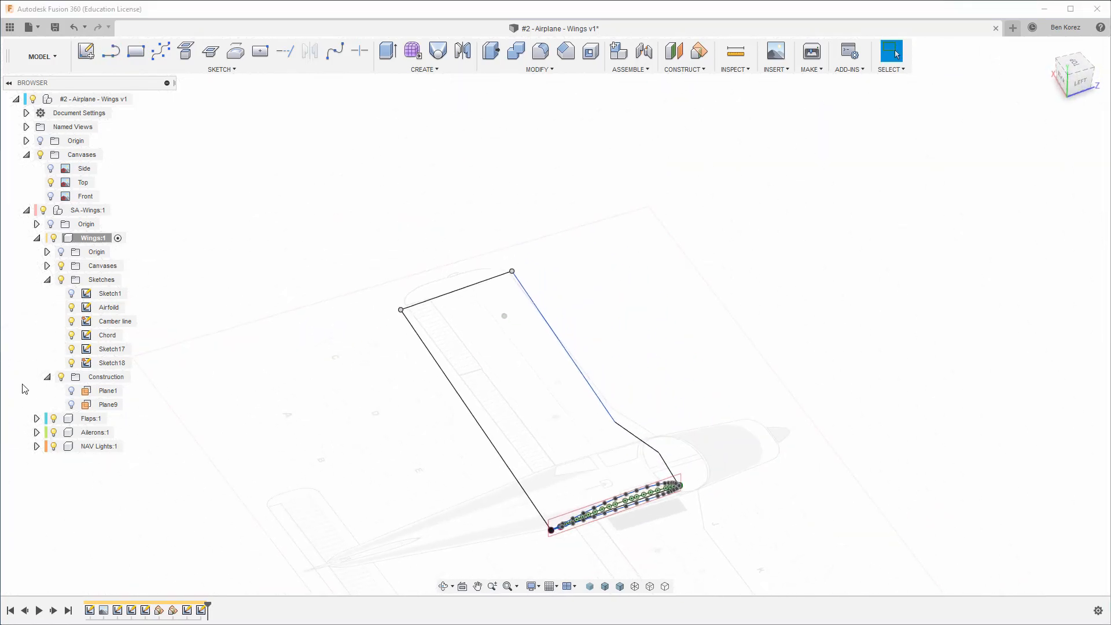
Hide the wing-tip line sketch, the Wings component's canvases, and the Chord and Camber line sketches.
left_click(71, 363)
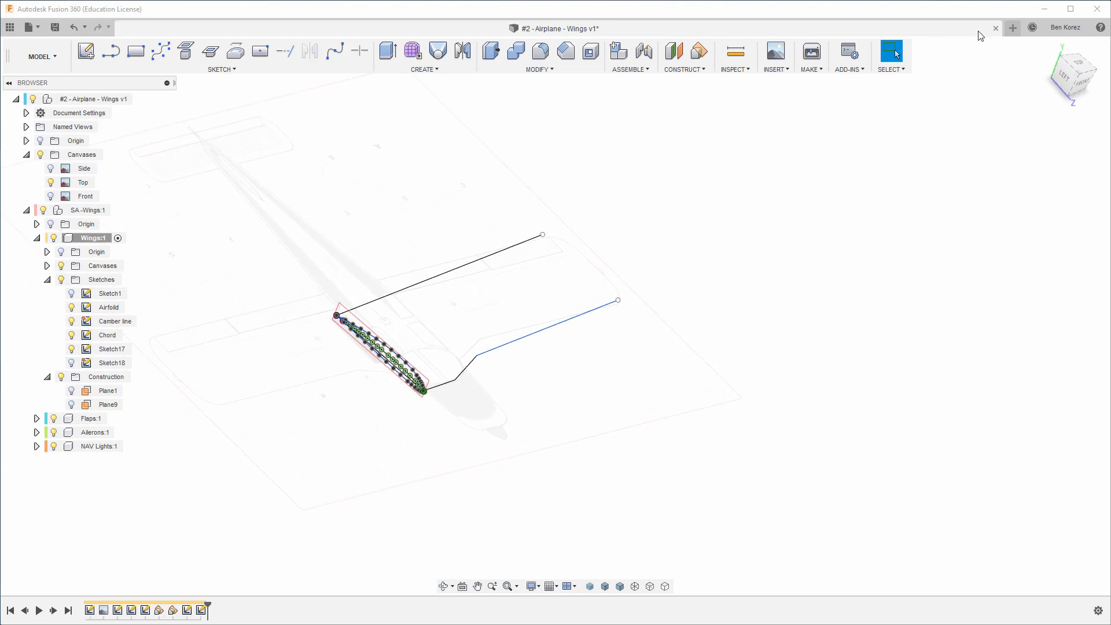
left_click(1047, 50)
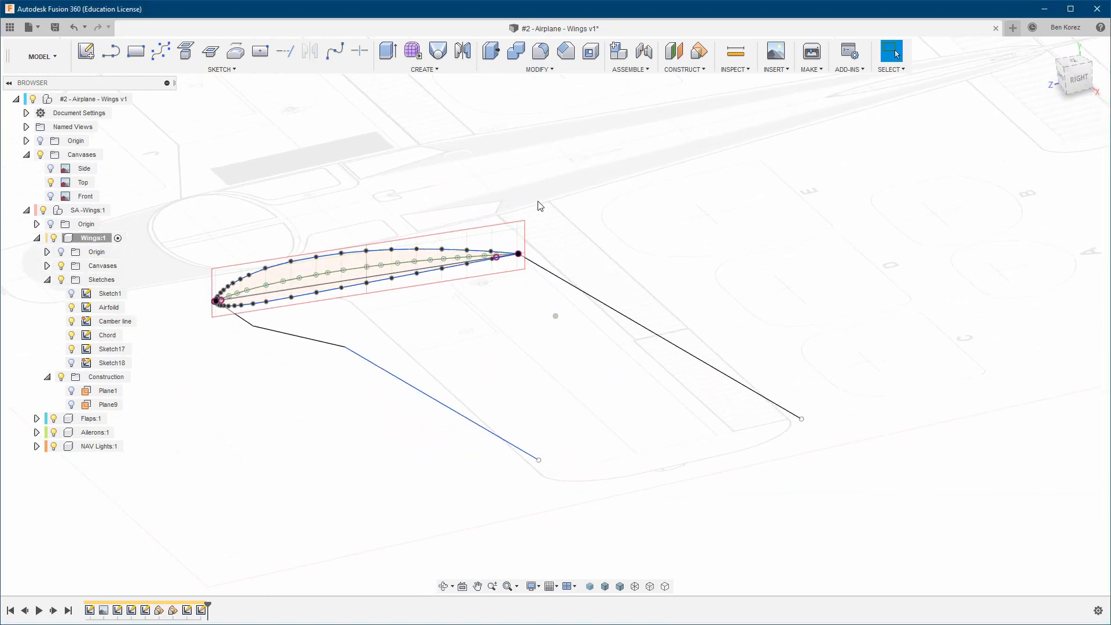
left_click(52, 198)
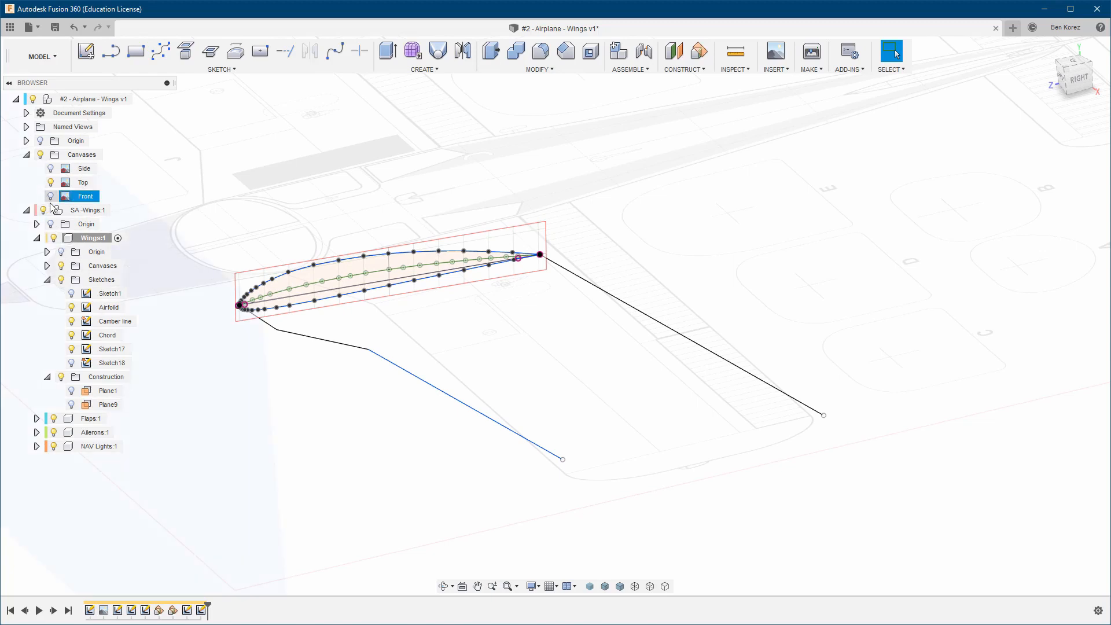
left_click(62, 265)
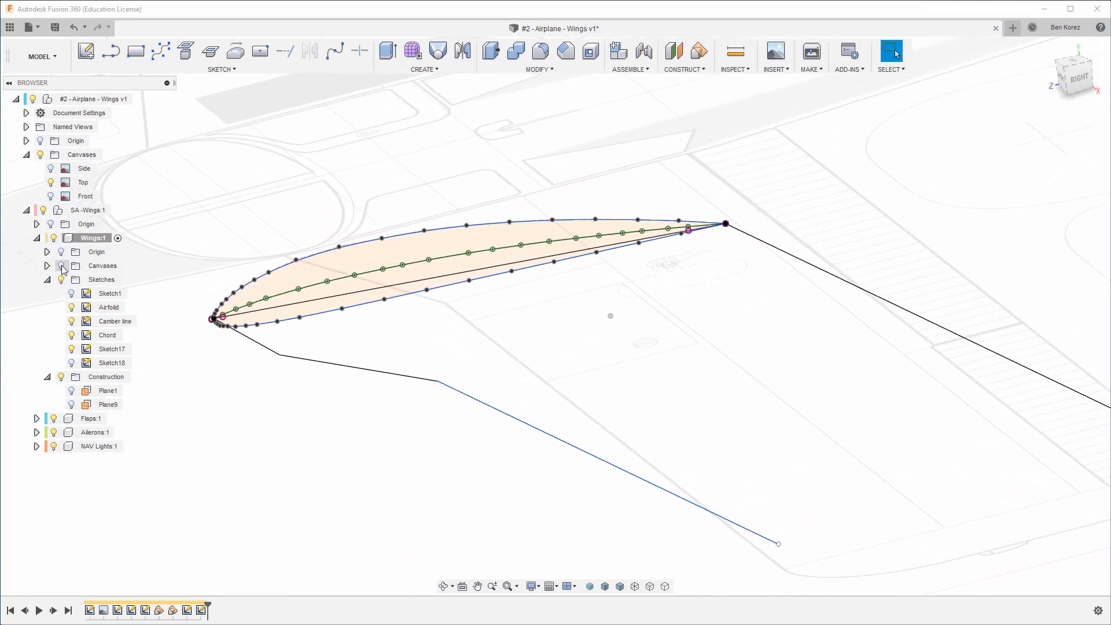
left_click(72, 336)
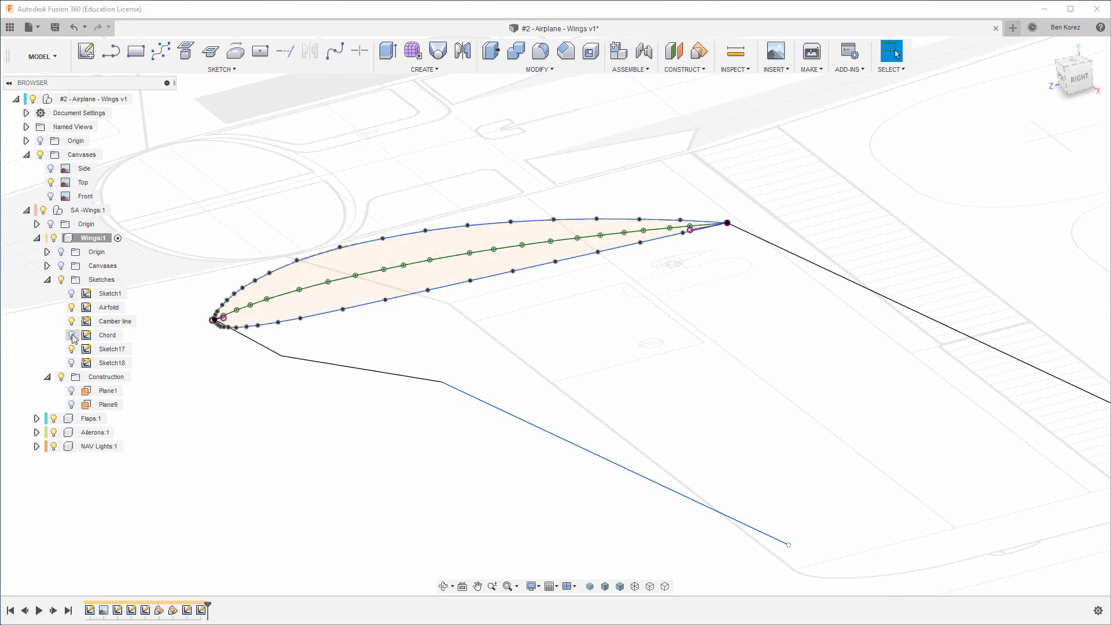
left_click(72, 322)
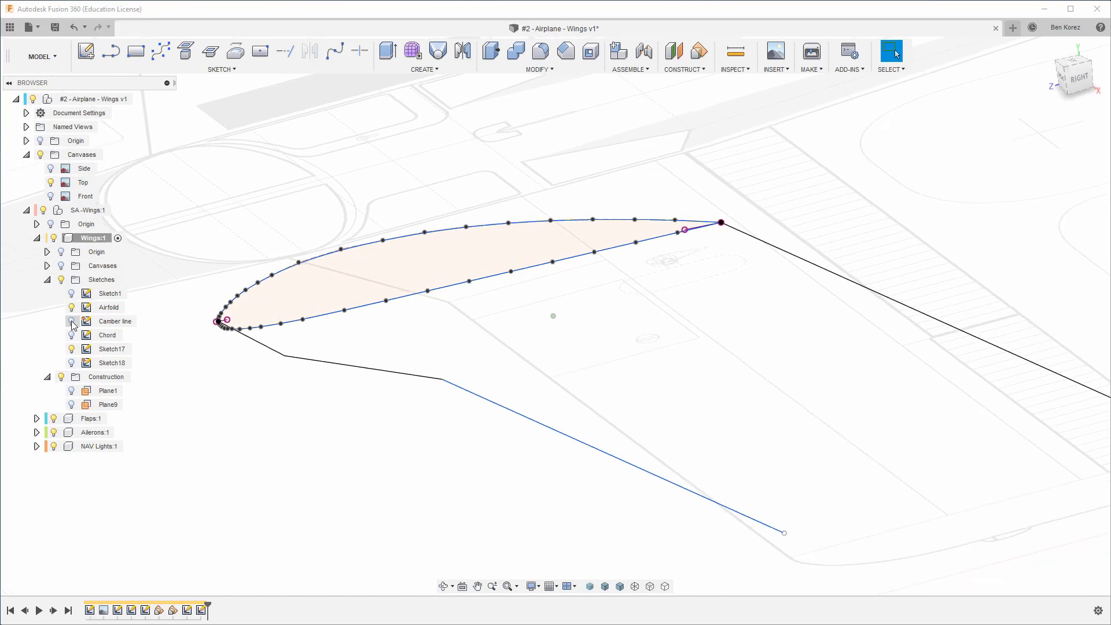
Set up a Path + Guide Rail sweep of the airfoil profile, with the trailing edge as path and the leading edge as guide rail.
left_click(425, 69)
left_click(399, 139)
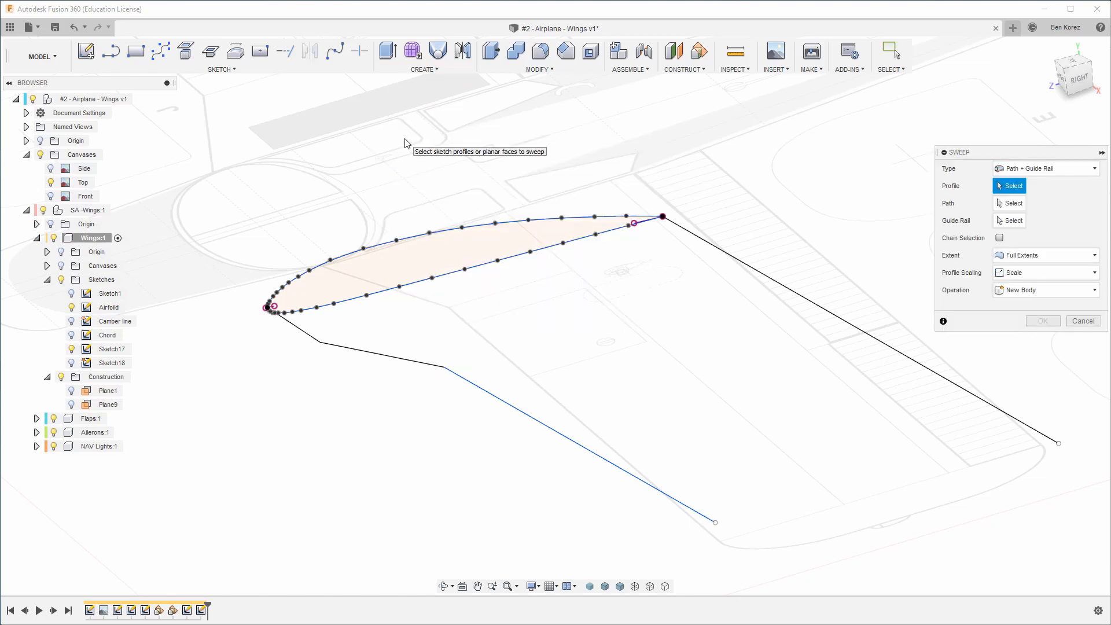
left_click(415, 250)
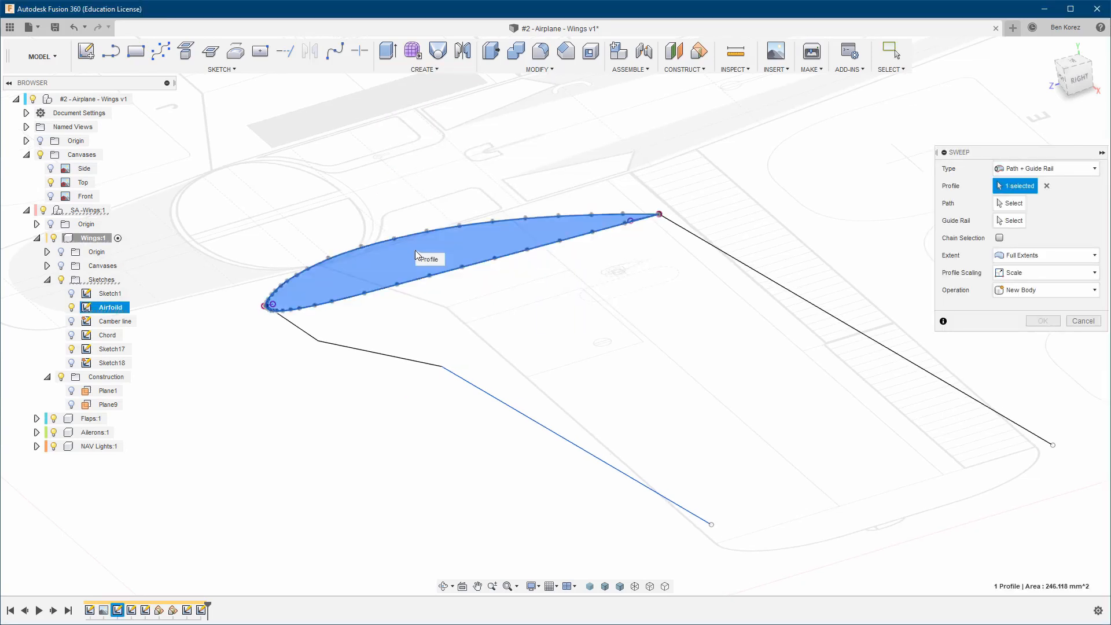
left_click(1008, 207)
left_click(737, 261)
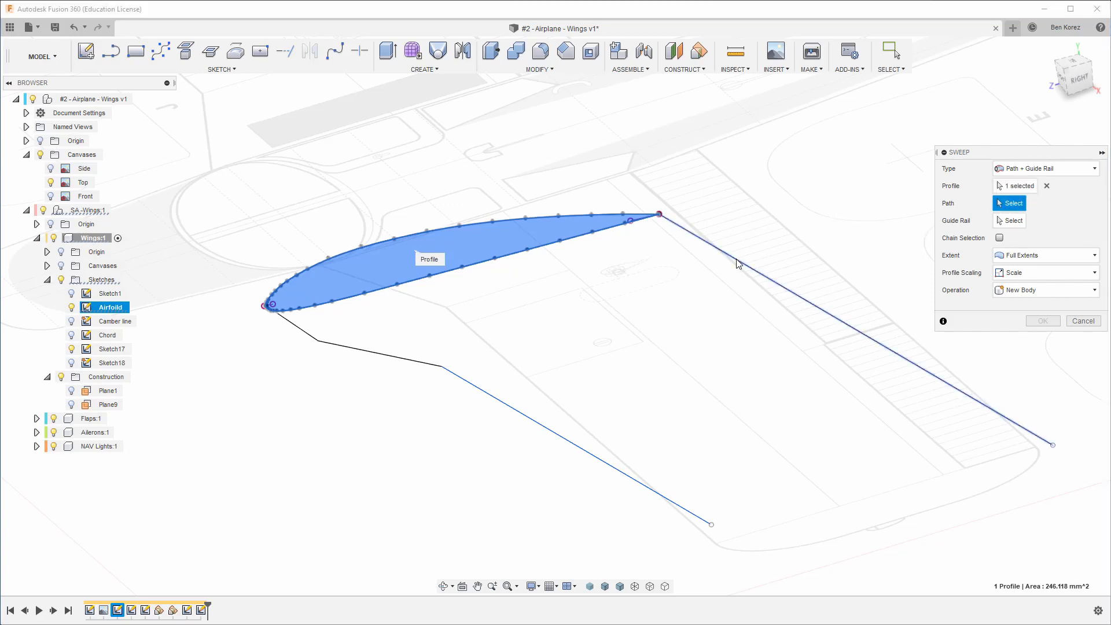
left_click(1010, 221)
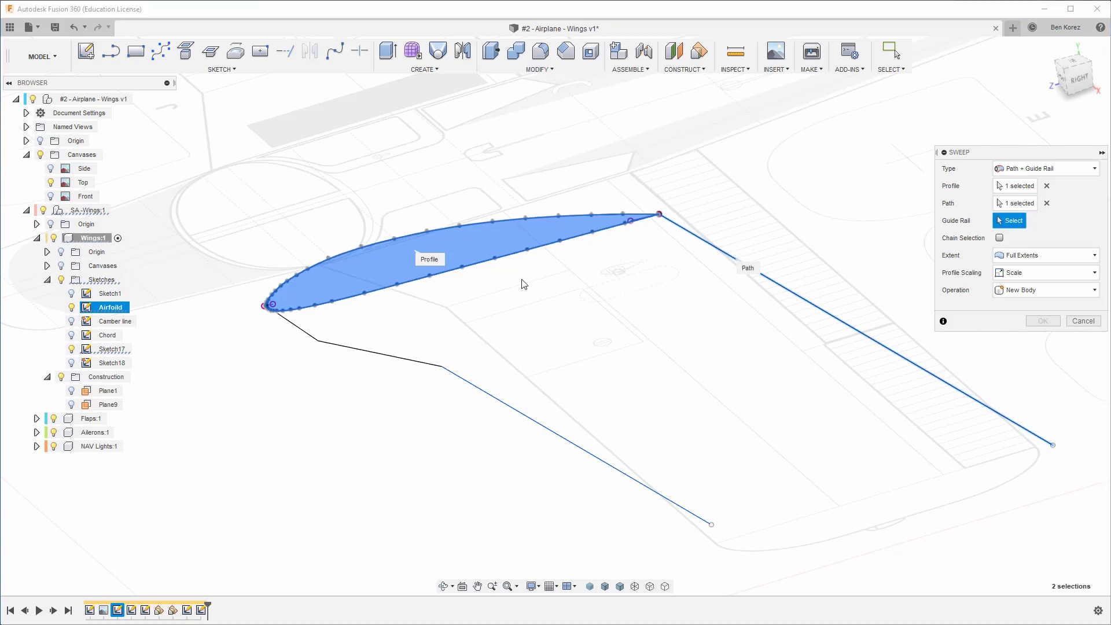
left_click(298, 331)
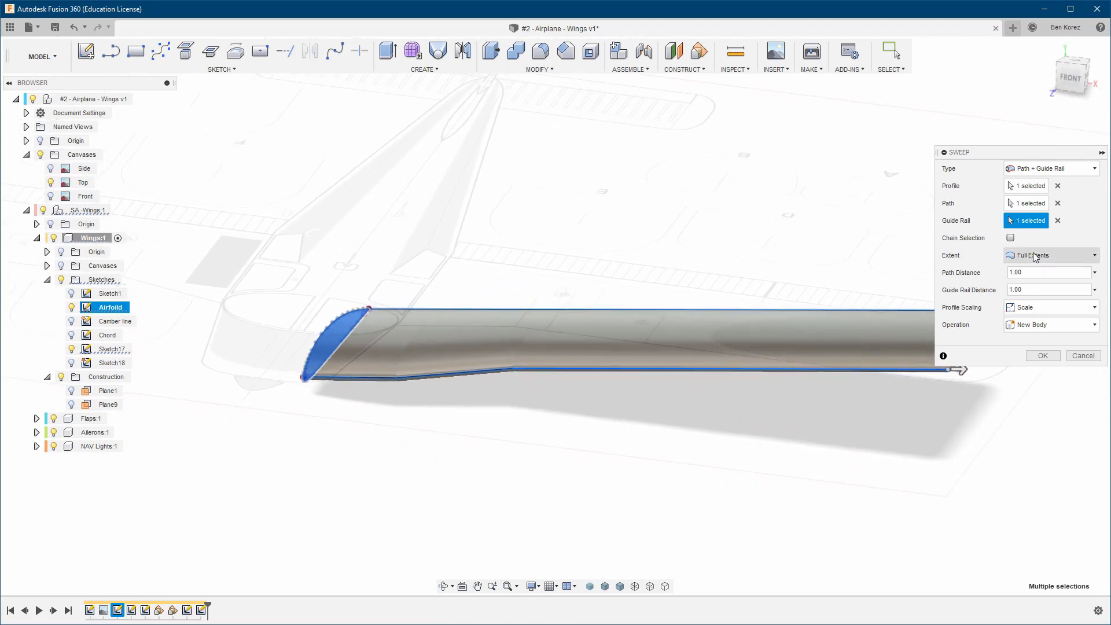
Show the Front canvas and check the sweep preview against it in the front view.
left_click(1032, 310)
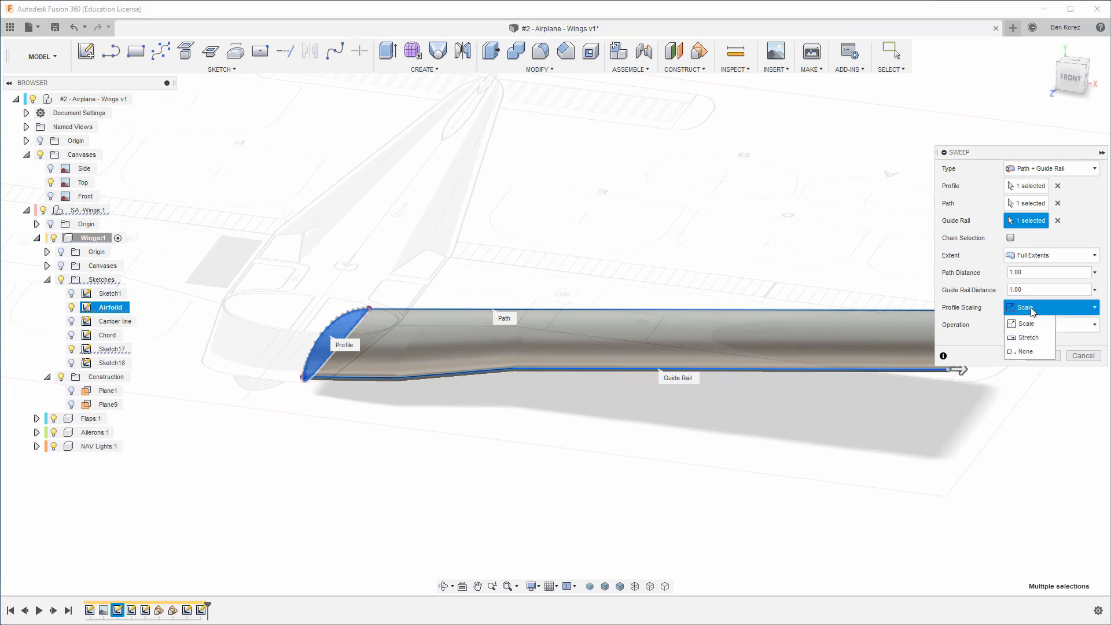
left_click(1033, 313)
left_click(1071, 77)
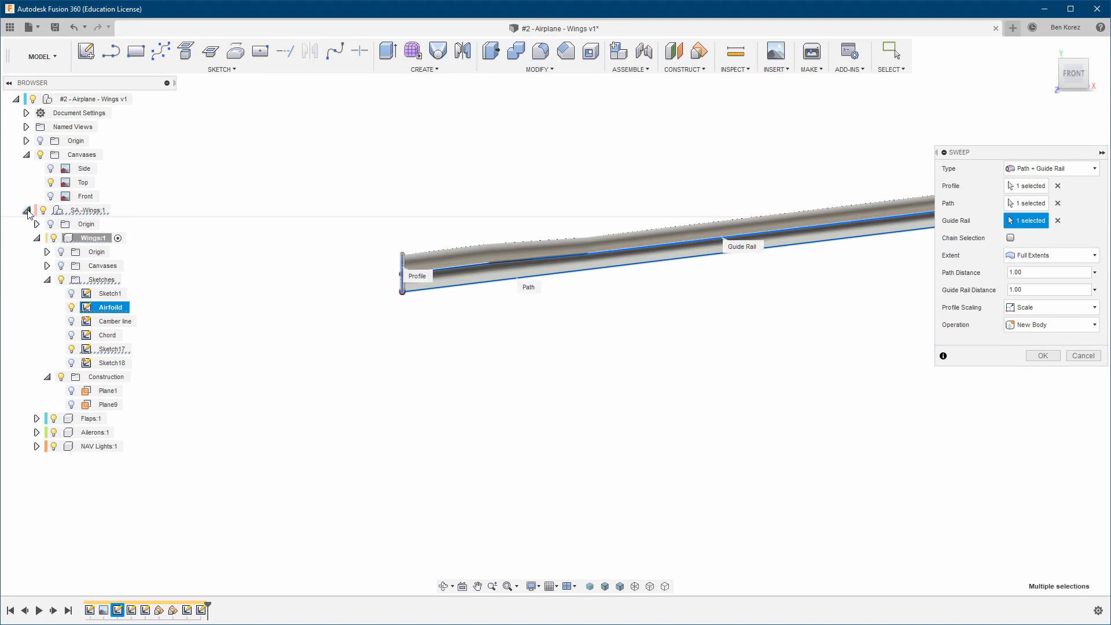
left_click(51, 197)
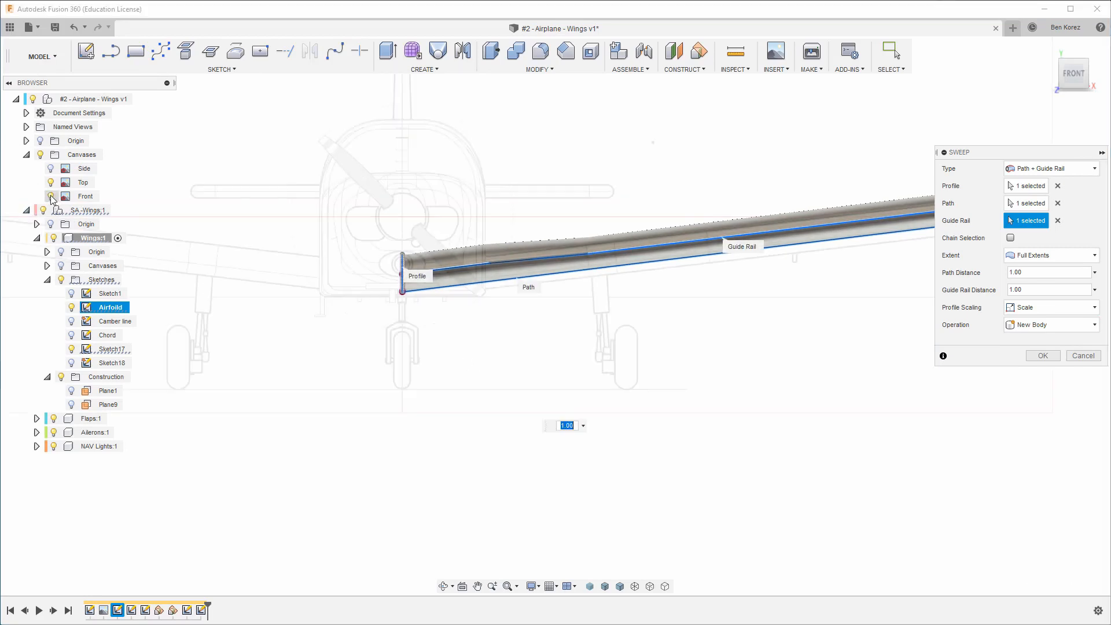
scroll(394, 325, "down", 5)
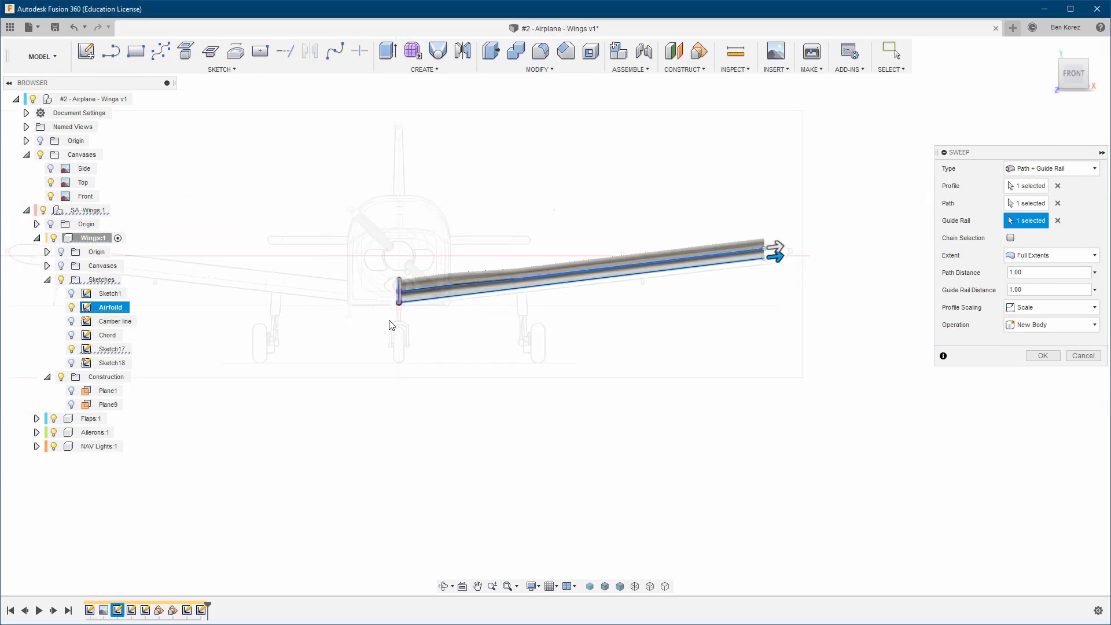
scroll(773, 247, "up", 3)
scroll(639, 267, "up", 2)
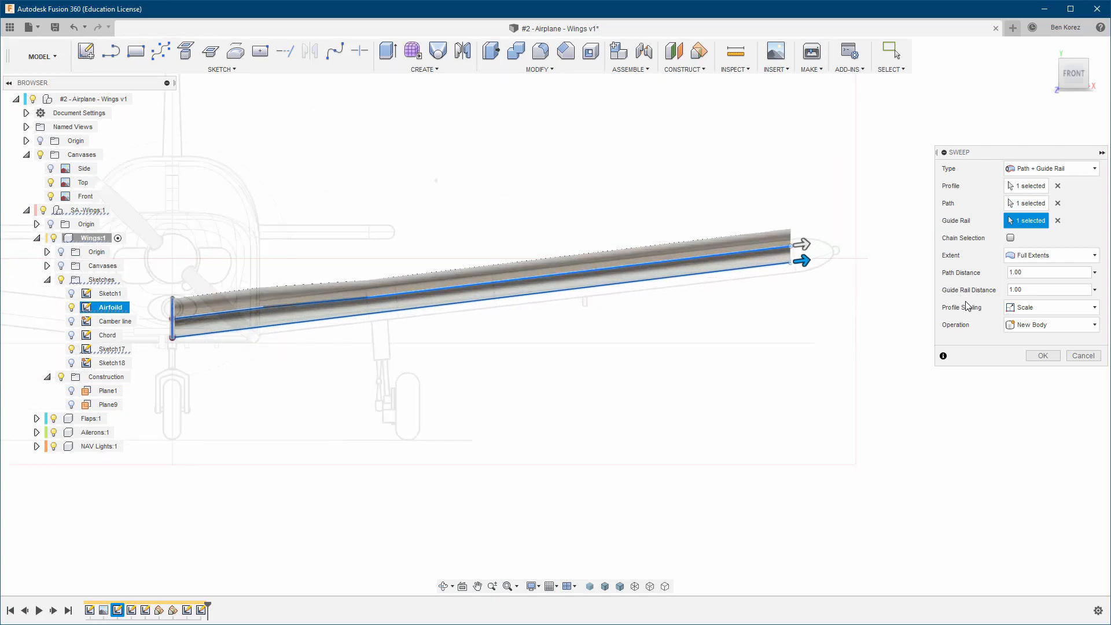
Try the Stretch and None profile scaling options on the wing sweep preview.
left_click(1040, 312)
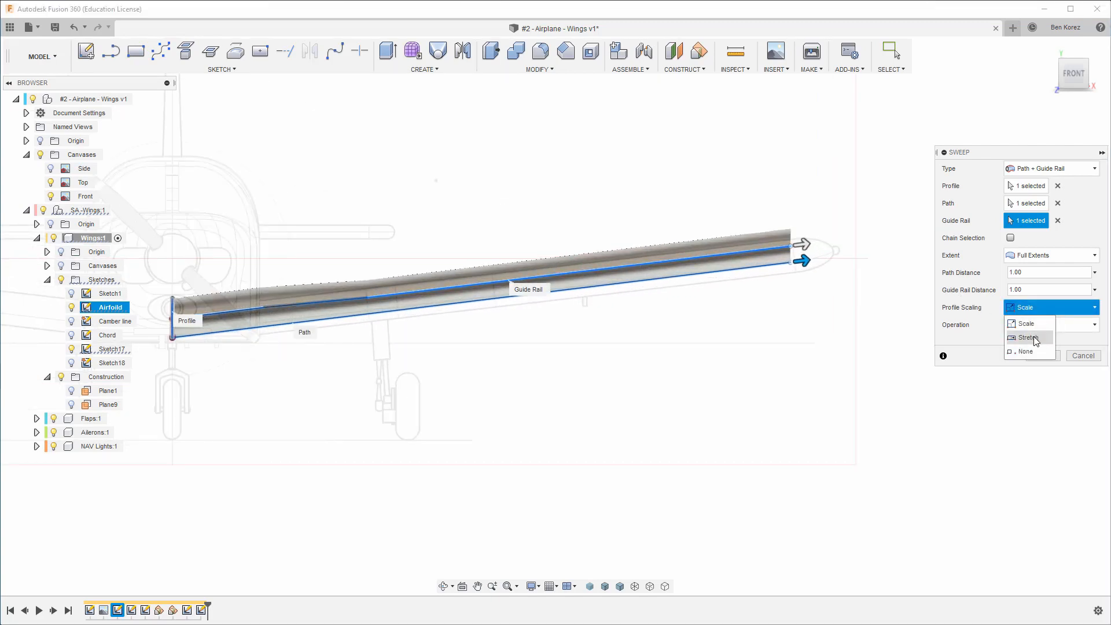
left_click(1035, 339)
left_click(1033, 309)
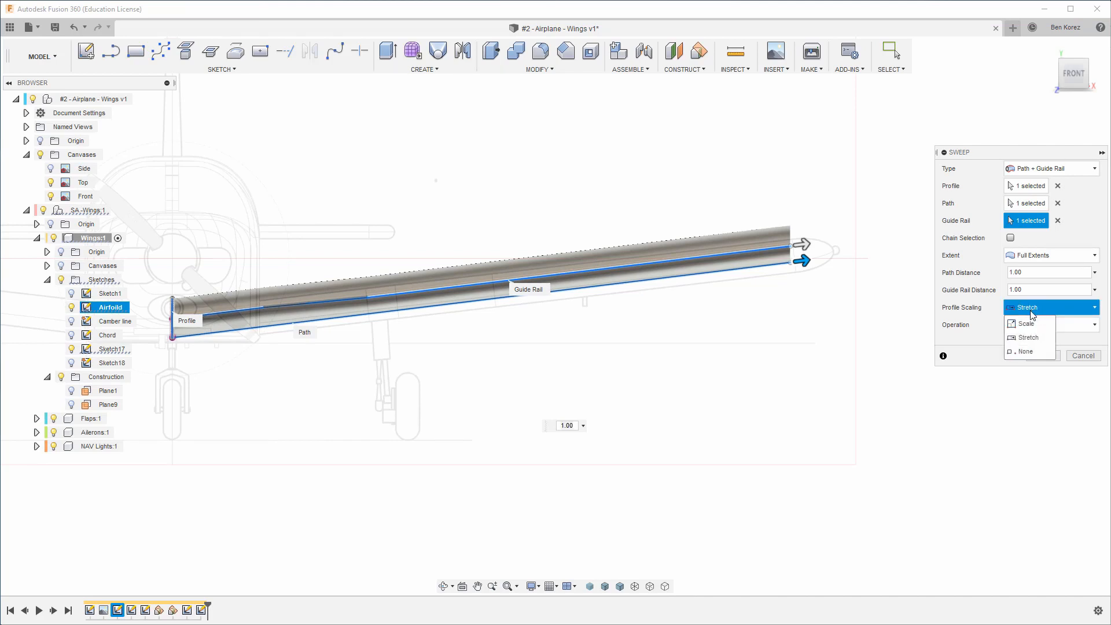
left_click(1023, 355)
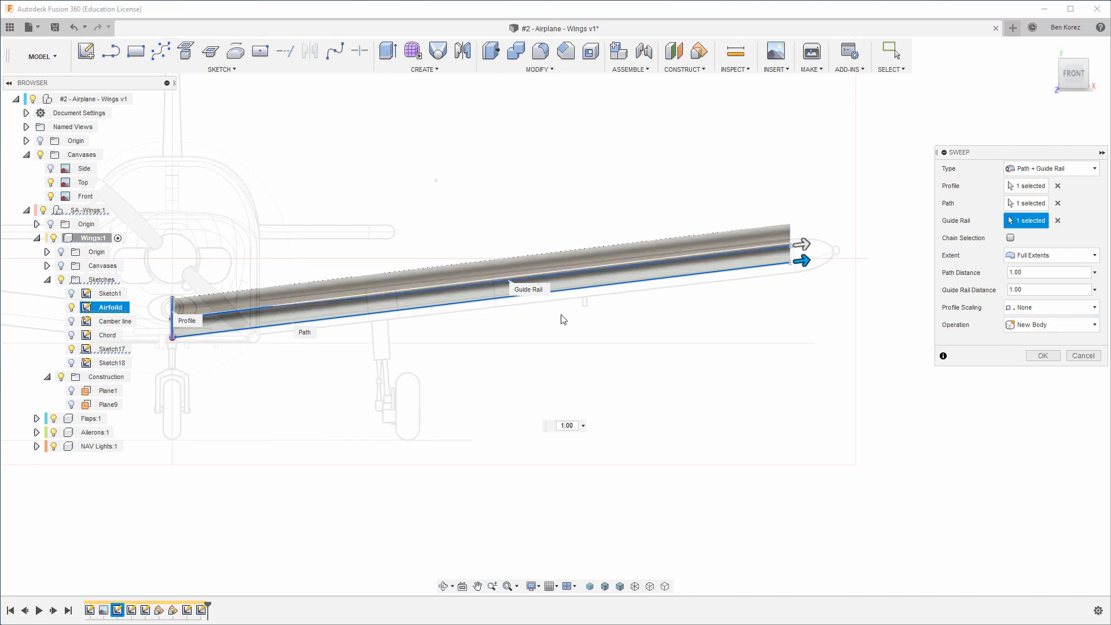
scroll(497, 320, "down", 1)
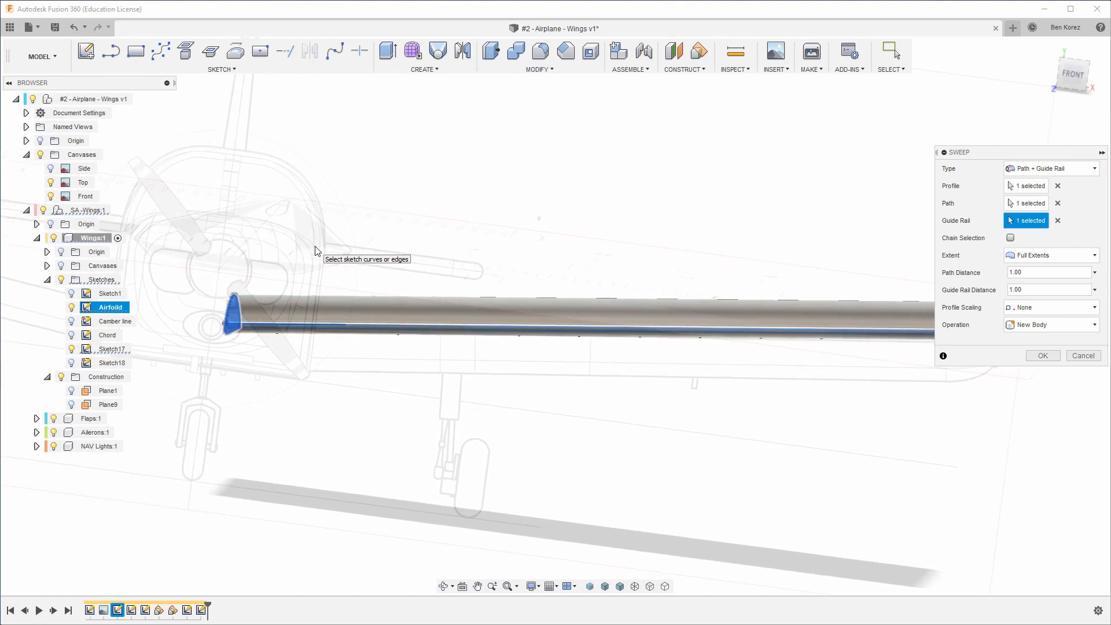
Compare Stretch and Scale profile scaling against the front view canvas, and set the sweep's Profile Scaling to None.
left_click(1073, 75)
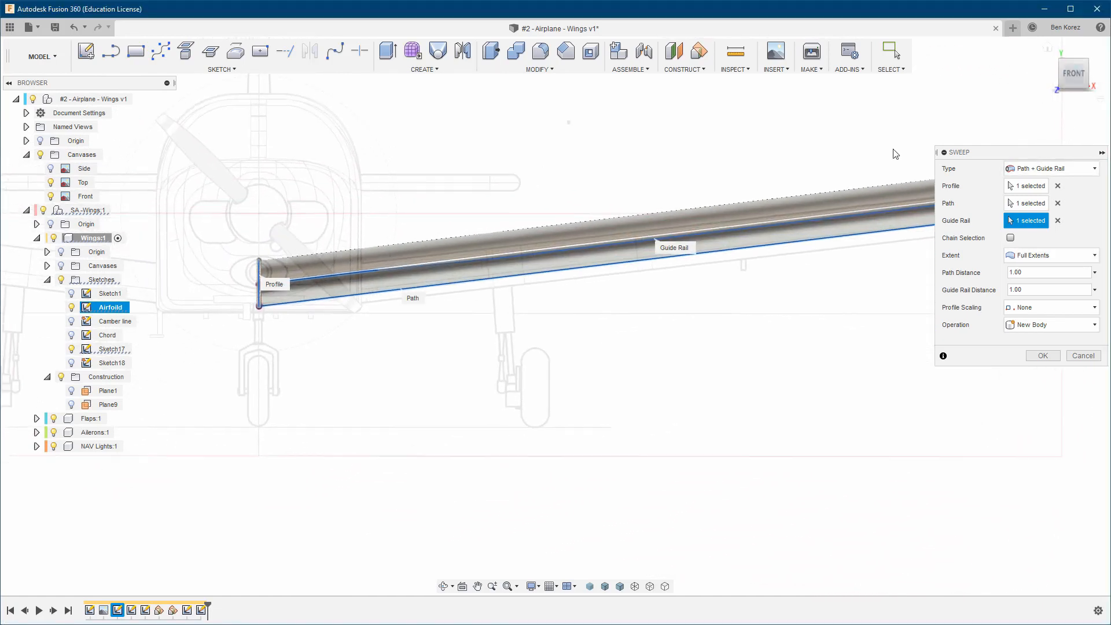
scroll(297, 366, "down", 3)
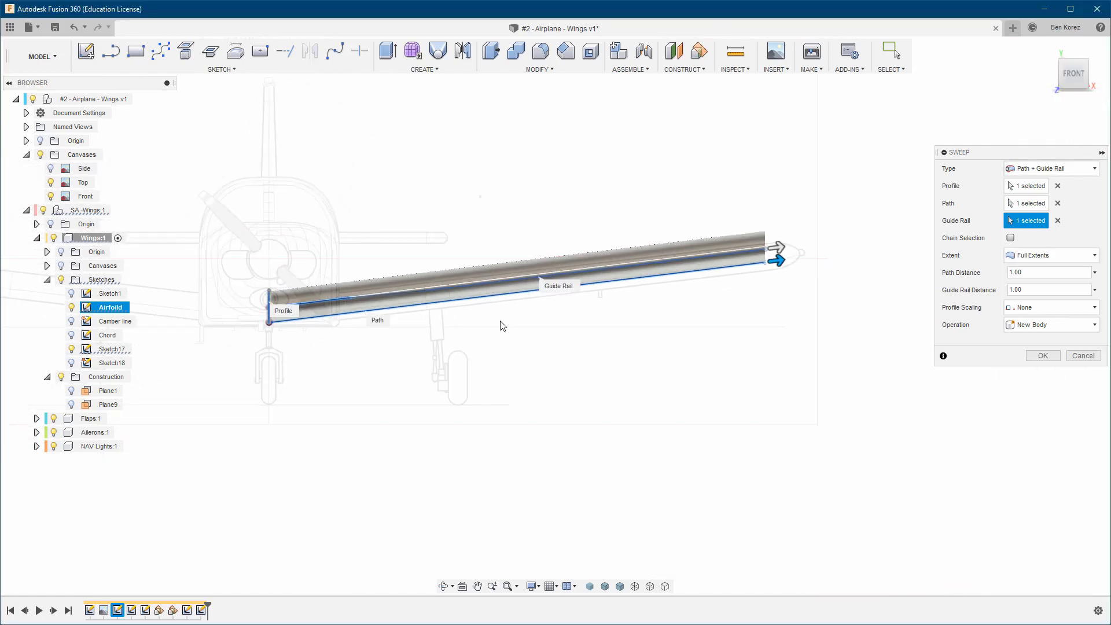
left_click(1046, 308)
left_click(1029, 338)
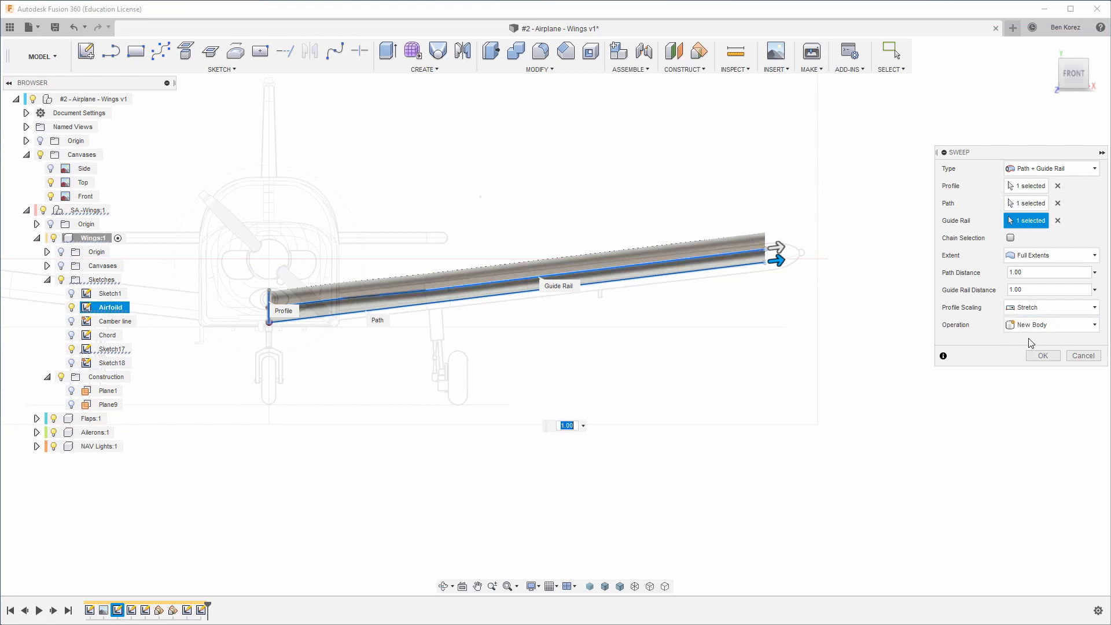
left_click(1030, 307)
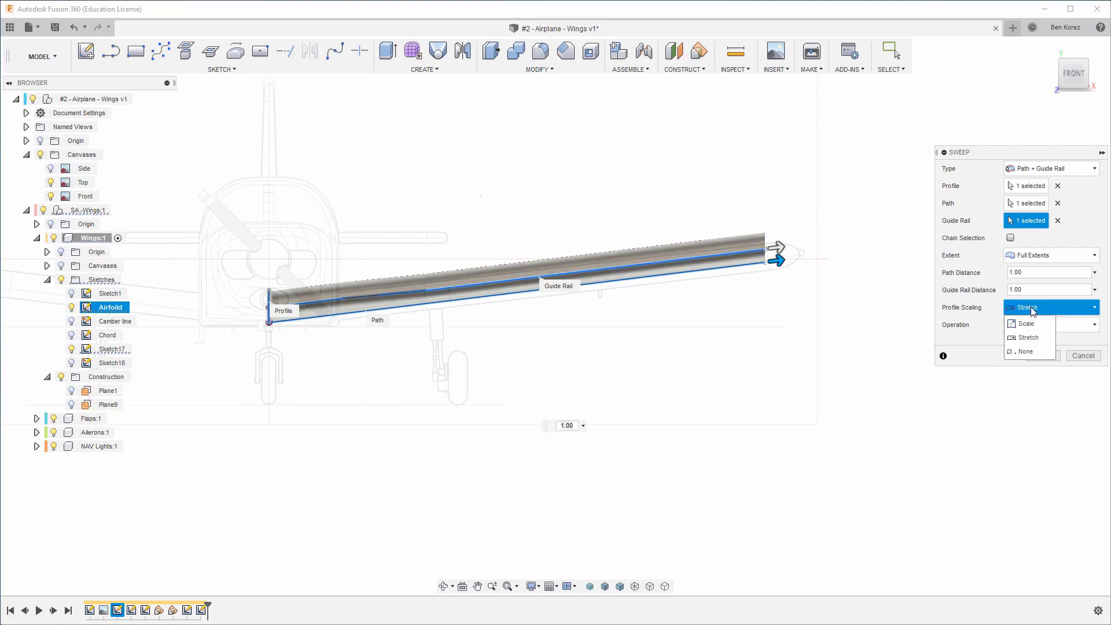
left_click(1027, 324)
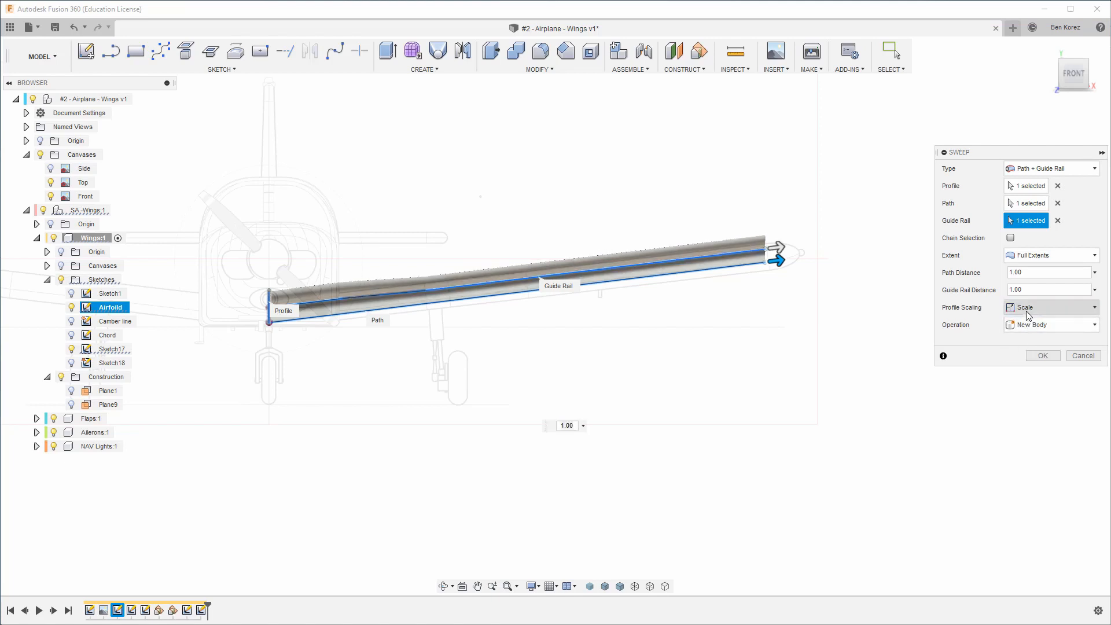
left_click(1030, 310)
left_click(1023, 347)
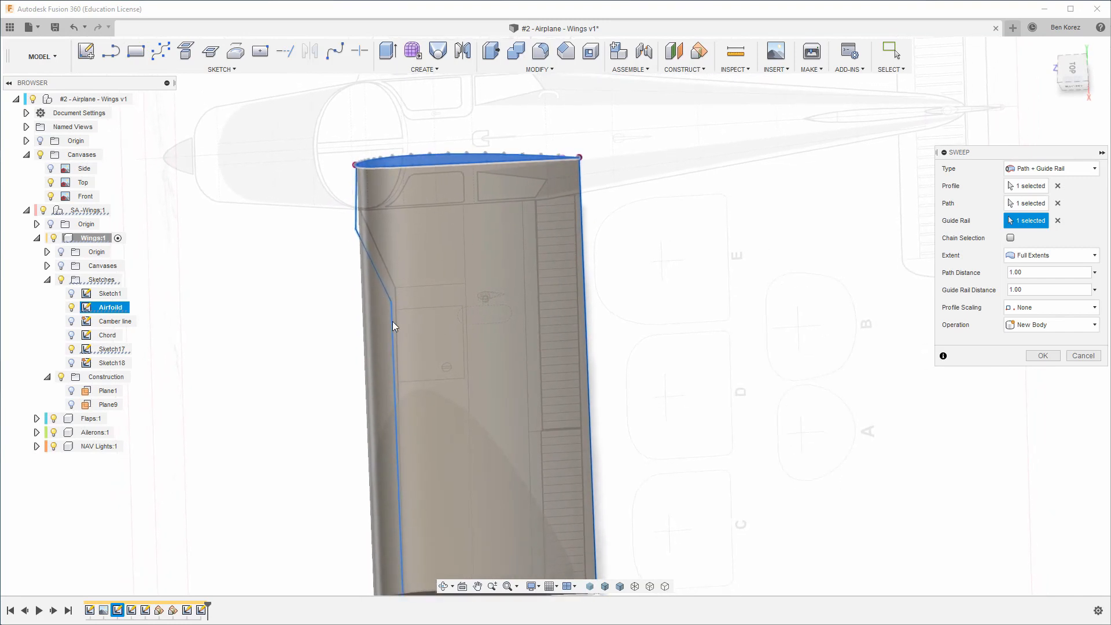
Set the sweep's Profile Scaling to Stretch and create the wing as a new body.
left_click(1038, 312)
left_click(1030, 338)
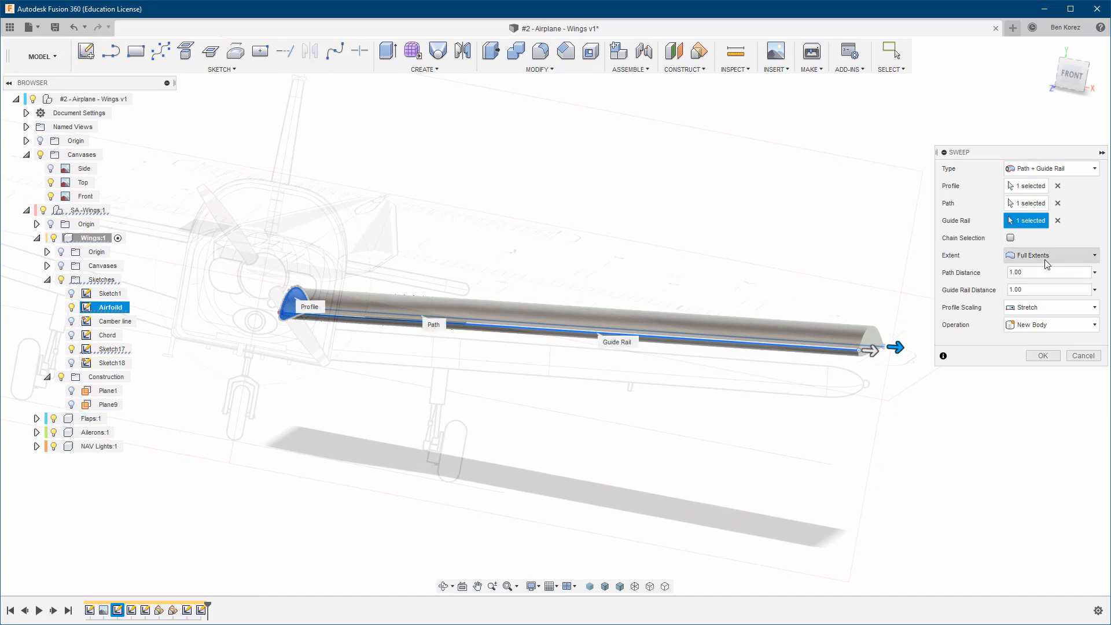
left_click(1042, 355)
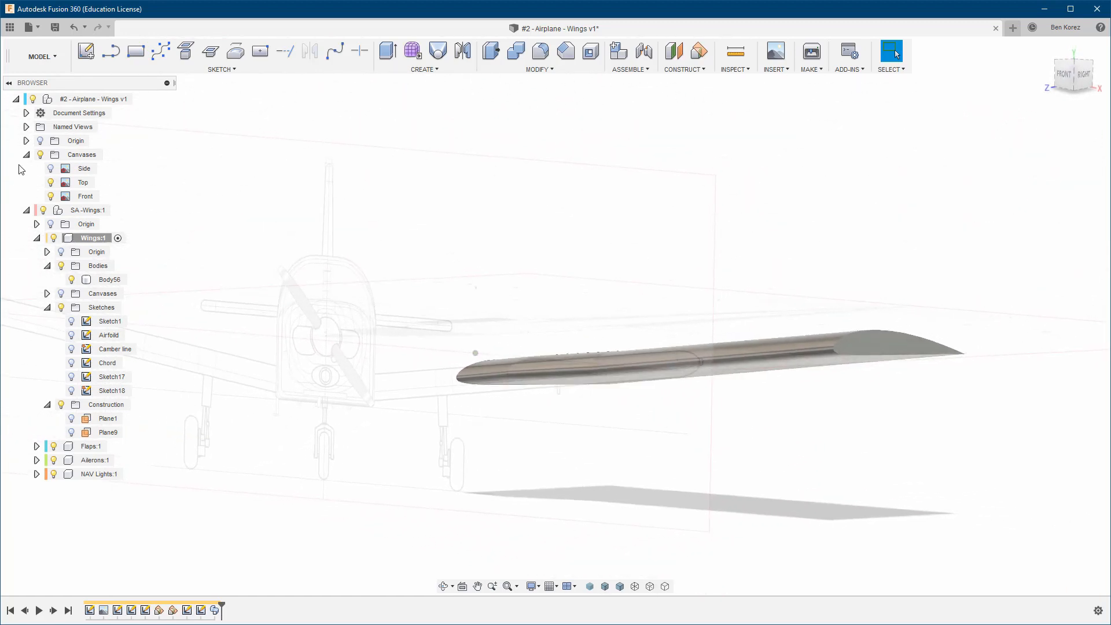
Hide the Front canvas and inspect the ends of the swept wing in the front view.
left_click(51, 196)
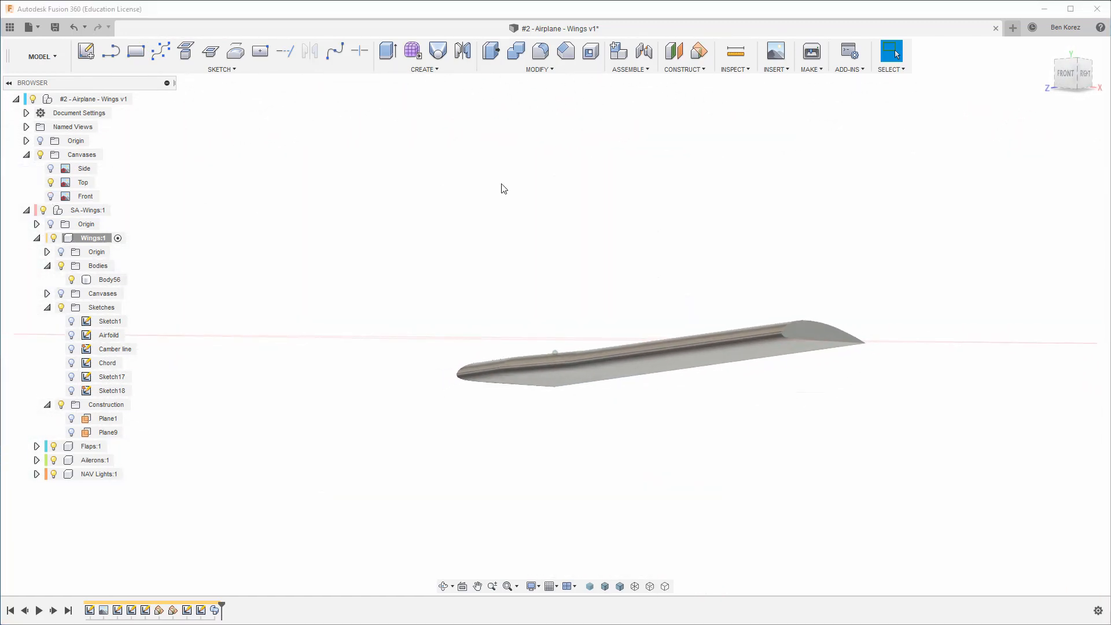
left_click(1065, 74)
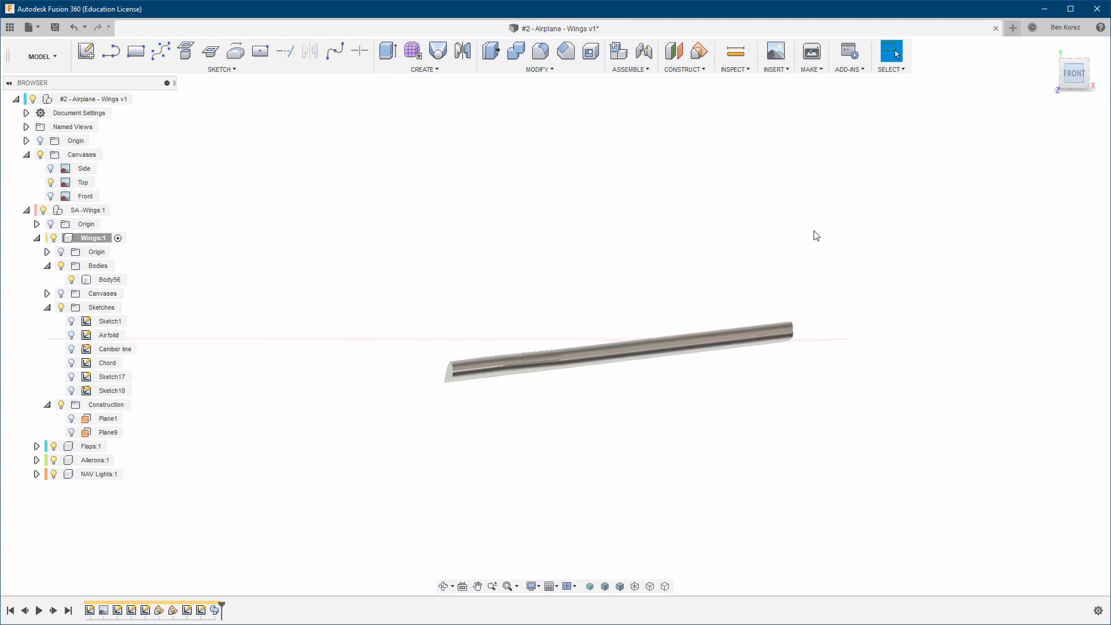
scroll(596, 382, "up", 5)
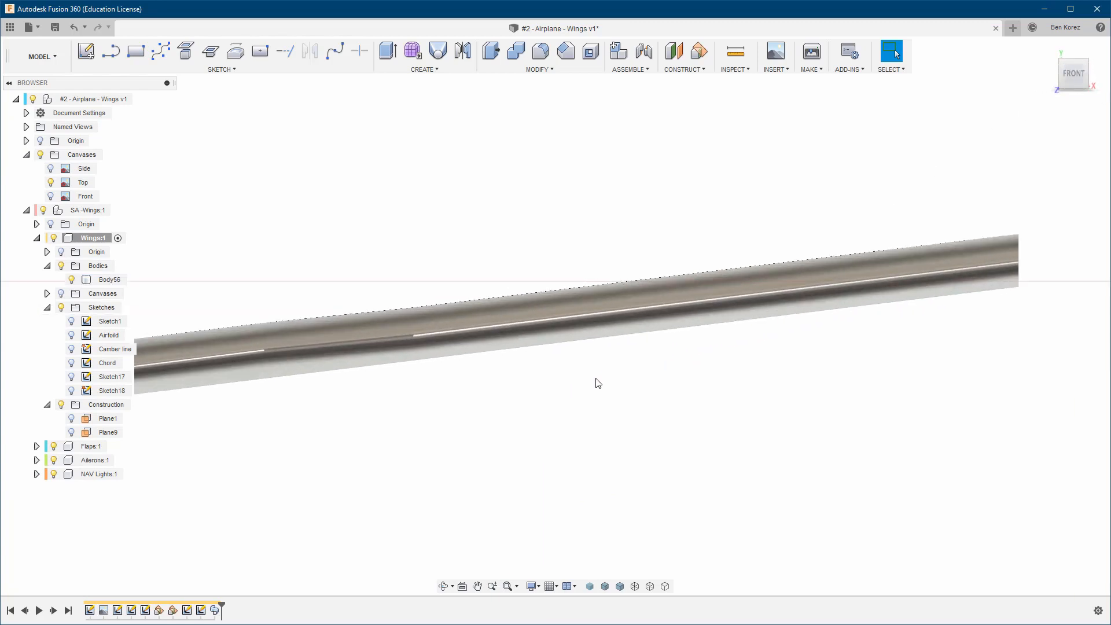
scroll(598, 383, "down", 1)
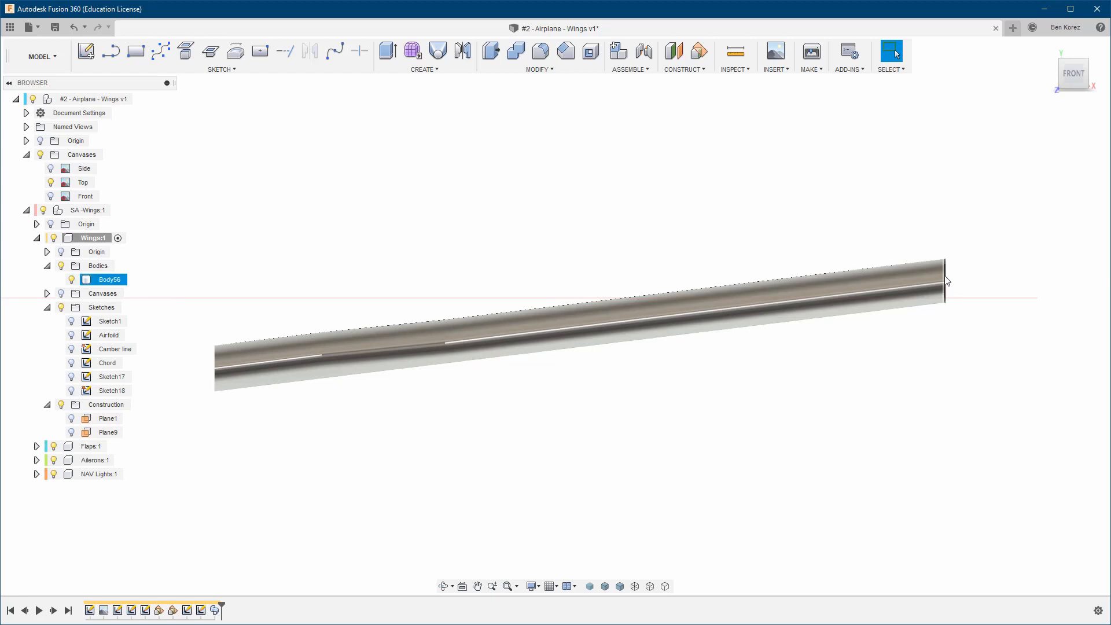
scroll(880, 224, "down", 1)
scroll(880, 225, "down", 1)
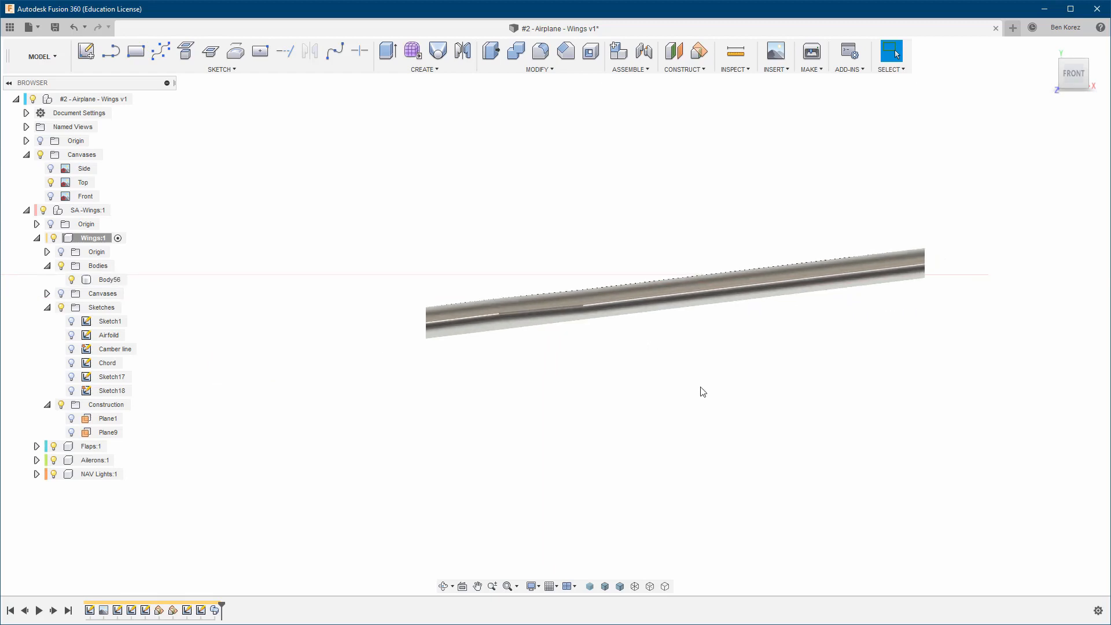
scroll(932, 231, "up", 2)
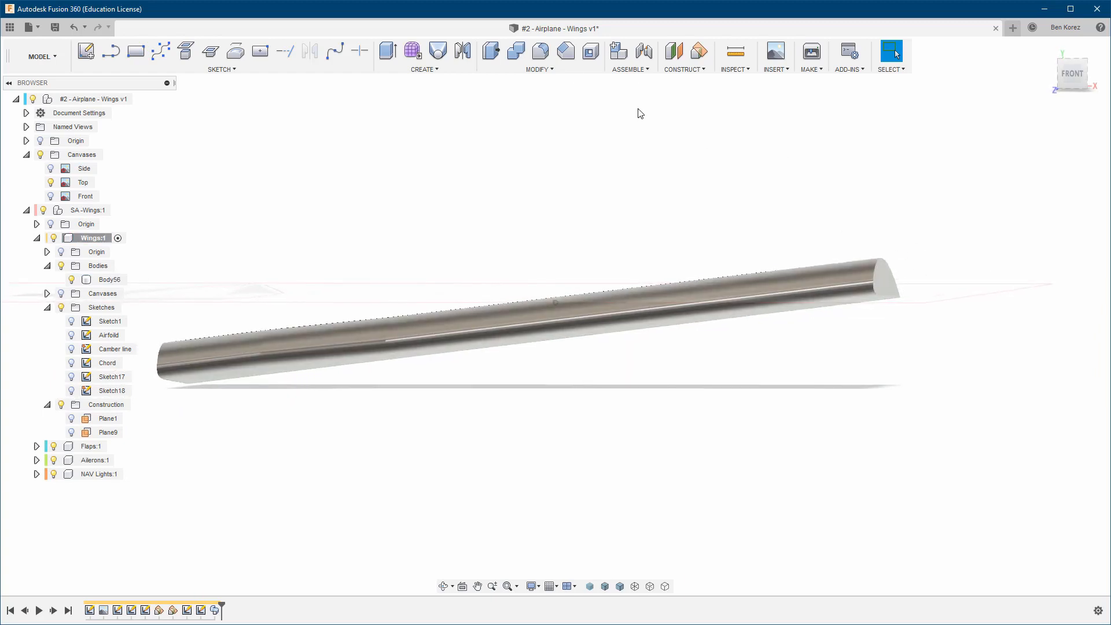
left_click(555, 68)
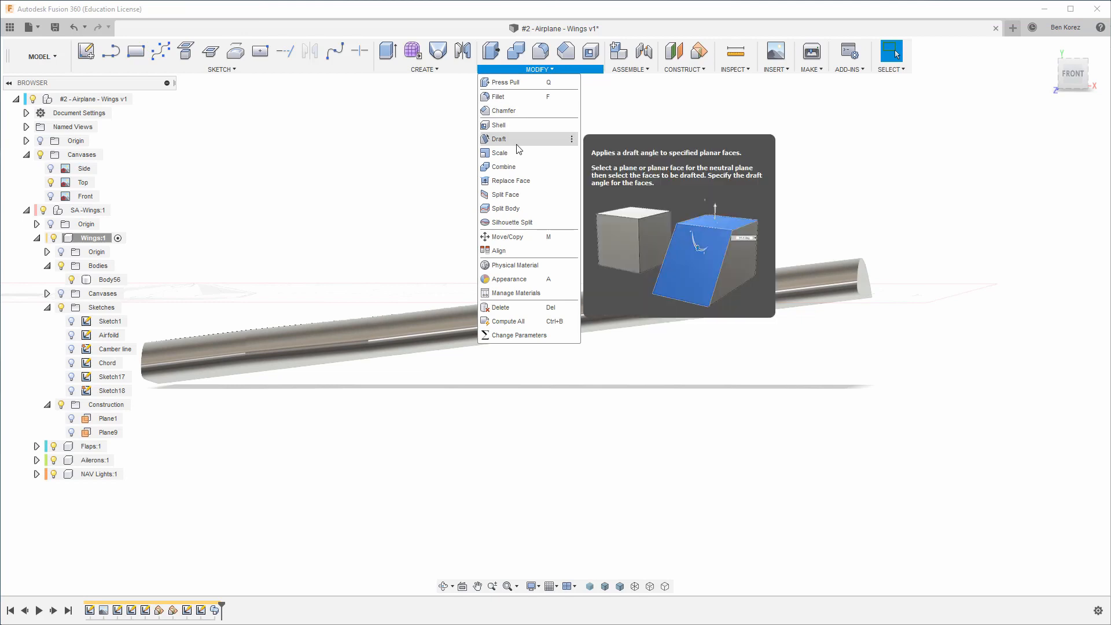
left_click(727, 108)
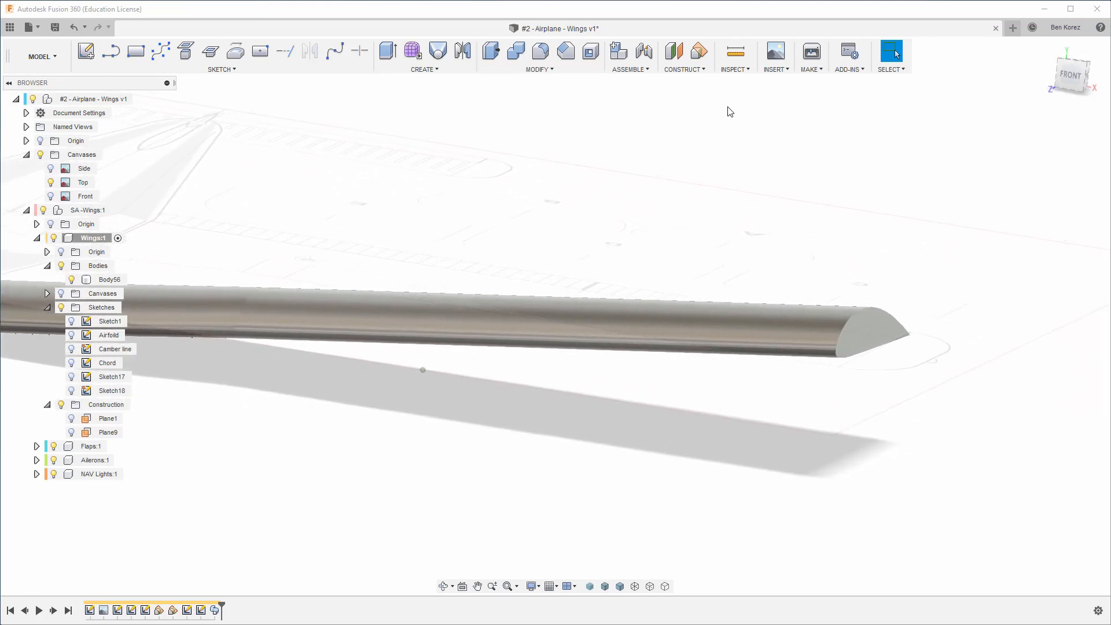
Start Move/Copy from the wing's tip face and set the move object to Faces.
left_click(854, 330)
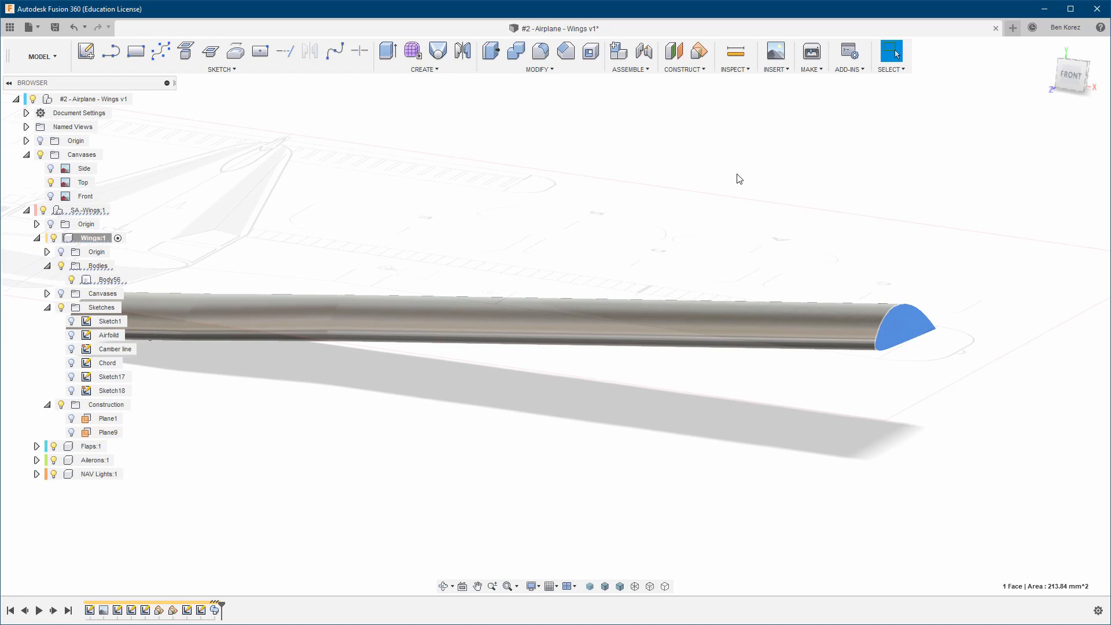
key("m")
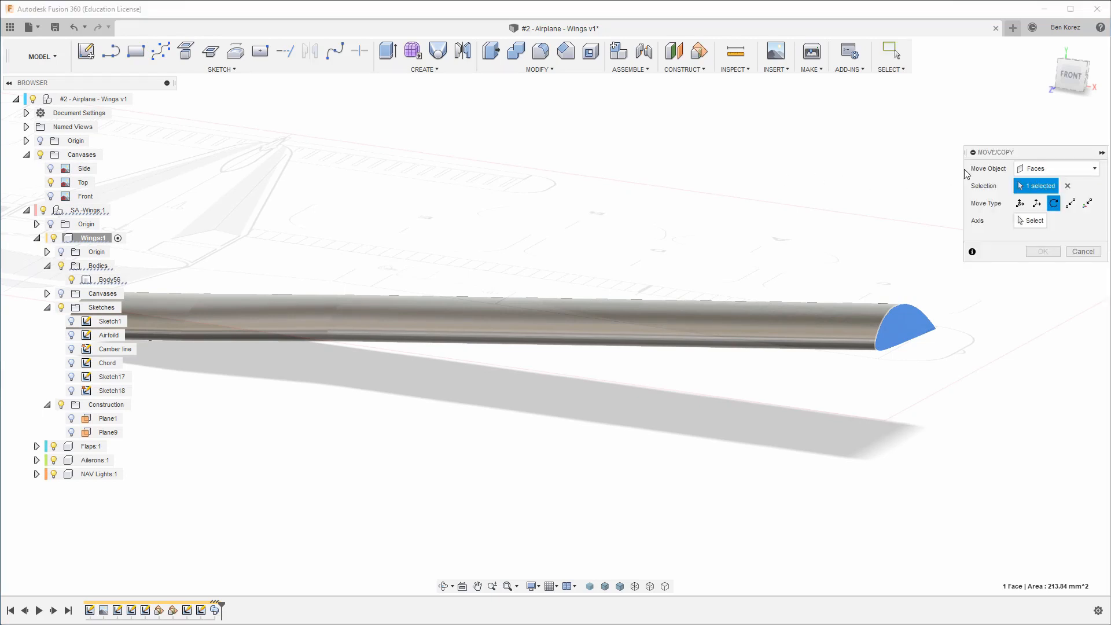
left_click(1041, 169)
left_click(1042, 185)
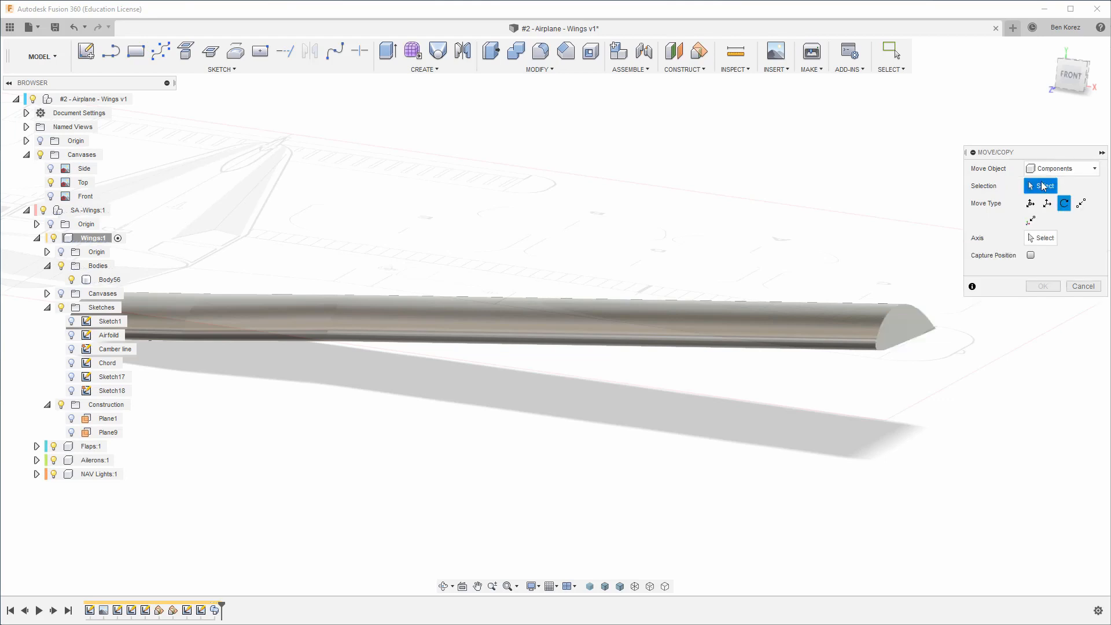
left_click(1043, 168)
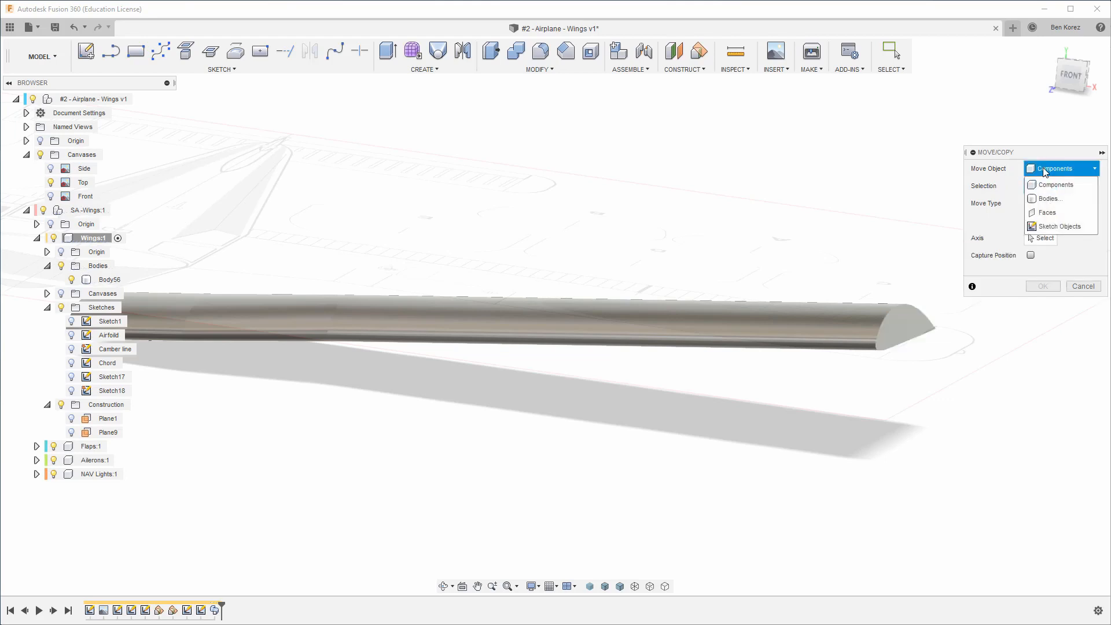
left_click(1048, 213)
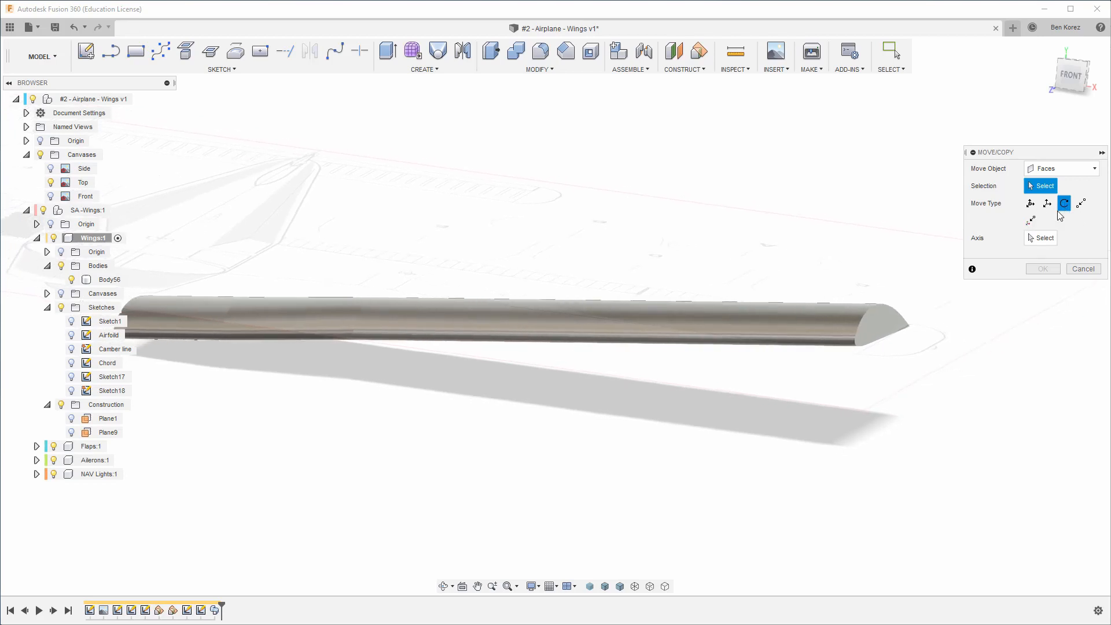
Show the document's origin and pick its Z axis as the rotation axis for the move.
left_click(1037, 238)
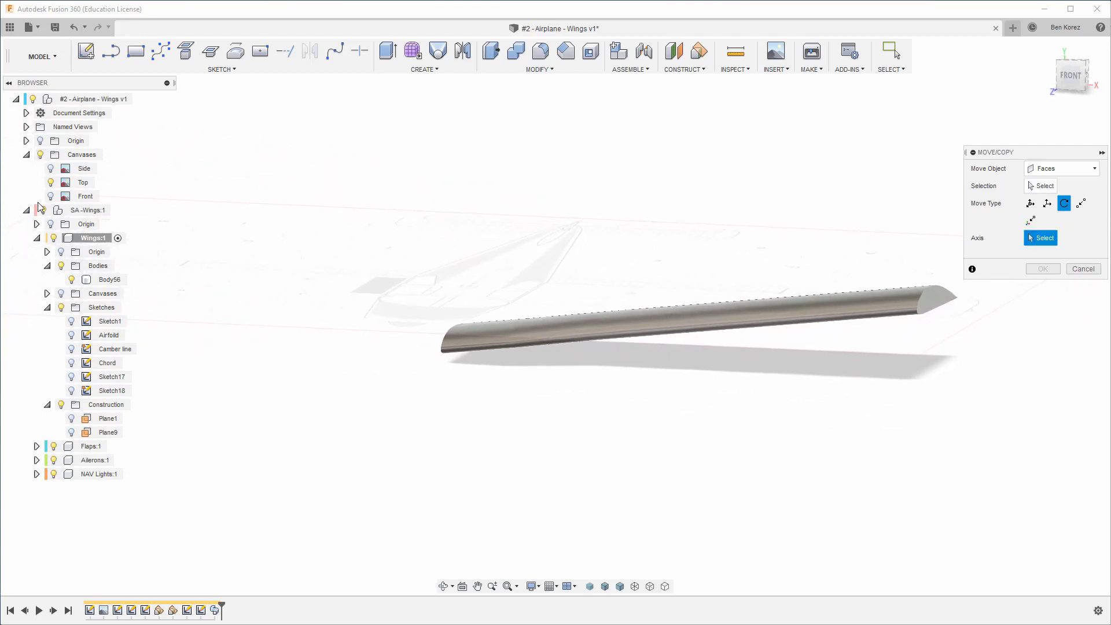
left_click(40, 141)
middle_click_drag(375, 273, 382, 382, "shift")
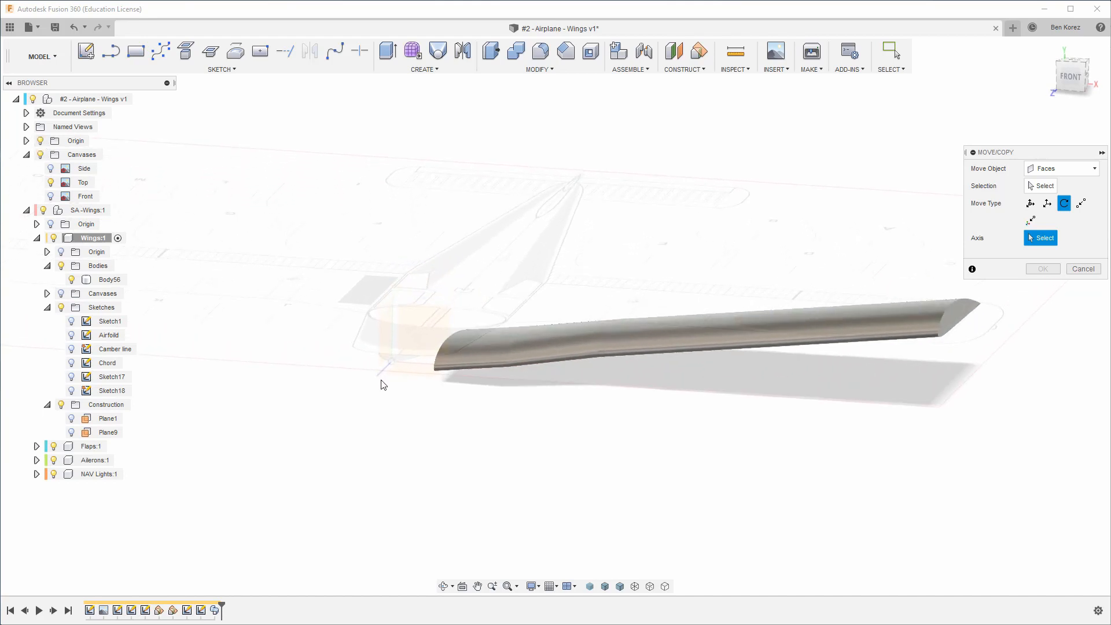
left_click(381, 375)
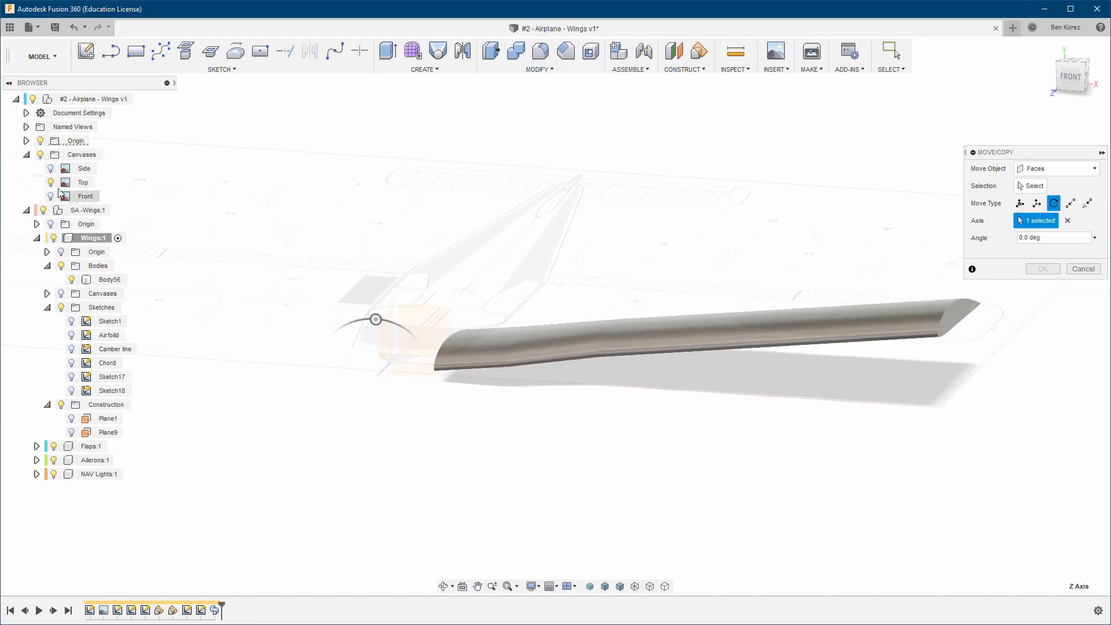
Try to rotate about the Z axis with the rotation handle in the front view, without a face selected.
left_click(1076, 82)
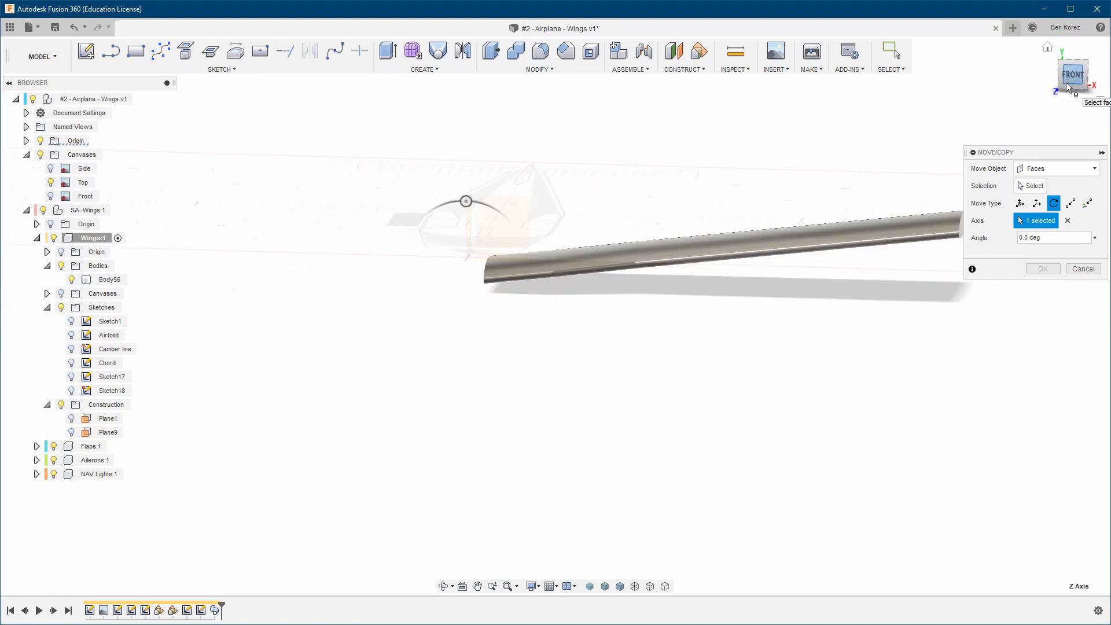
middle_click_drag(841, 190, 668, 289)
scroll(679, 291, "down", 1)
scroll(680, 290, "up", 3)
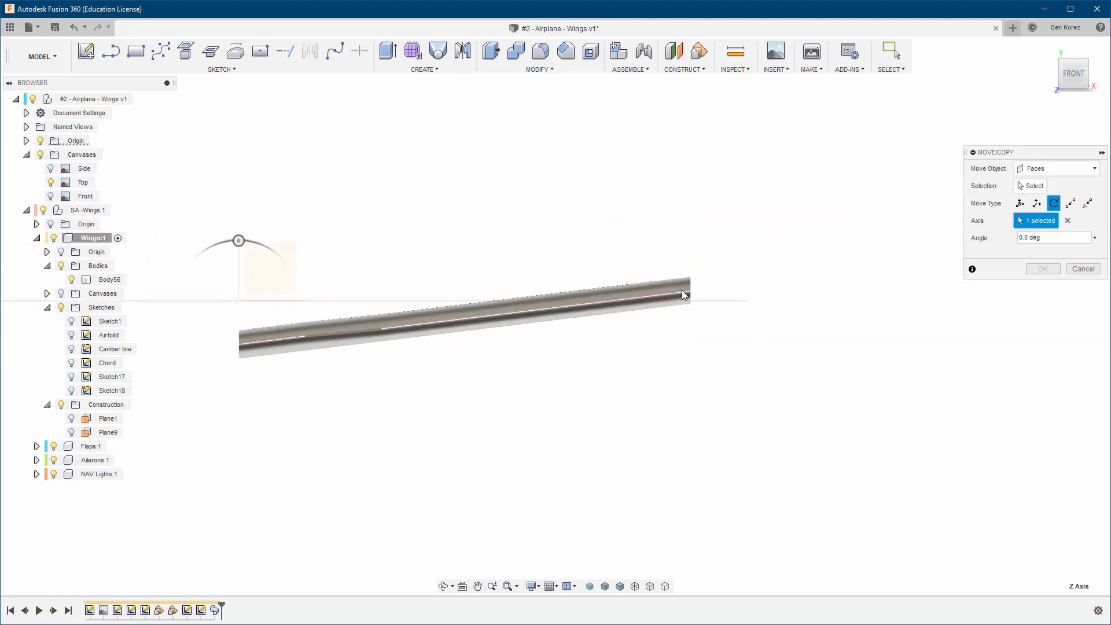
scroll(716, 288, "down", 1)
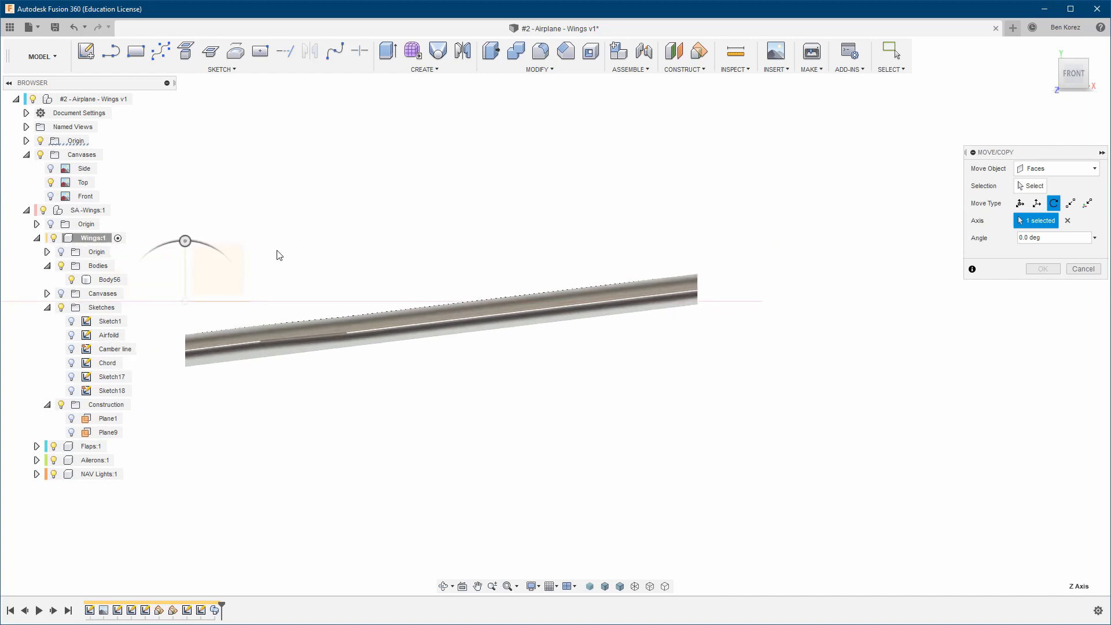
left_click(185, 240)
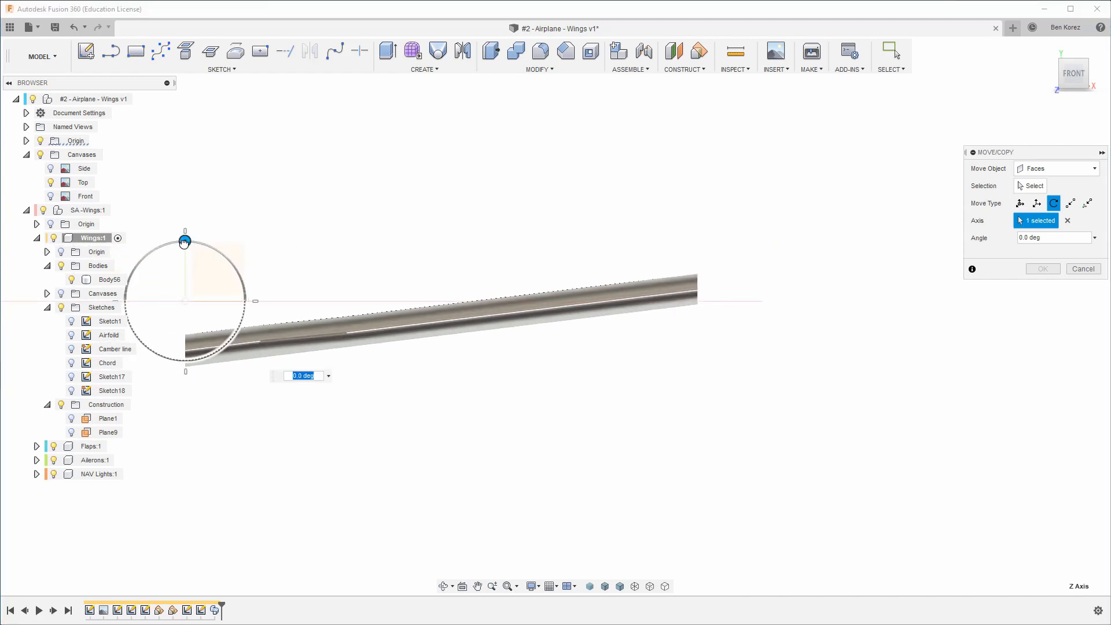
left_click(184, 243)
left_click(186, 244)
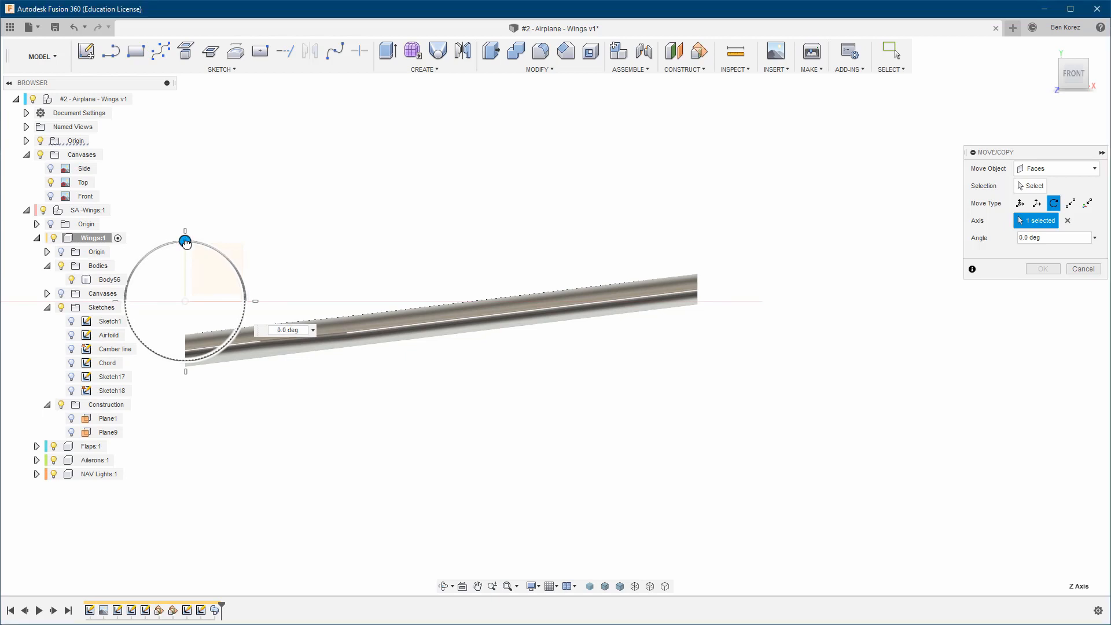
mouse_move(187, 243)
left_mouse_down()
mouse_move(196, 242)
mouse_move(185, 241)
left_mouse_up()
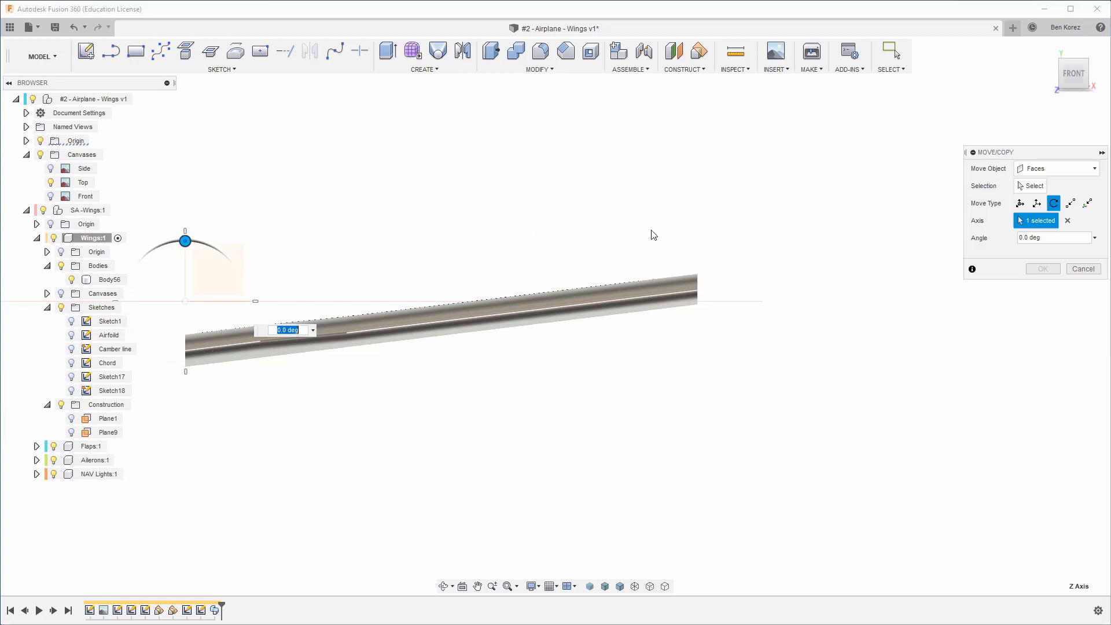
Select the wing's tip face and rotate it 7 degrees about the Z axis.
left_click(1032, 188)
middle_click_drag(602, 299, 543, 304, "shift")
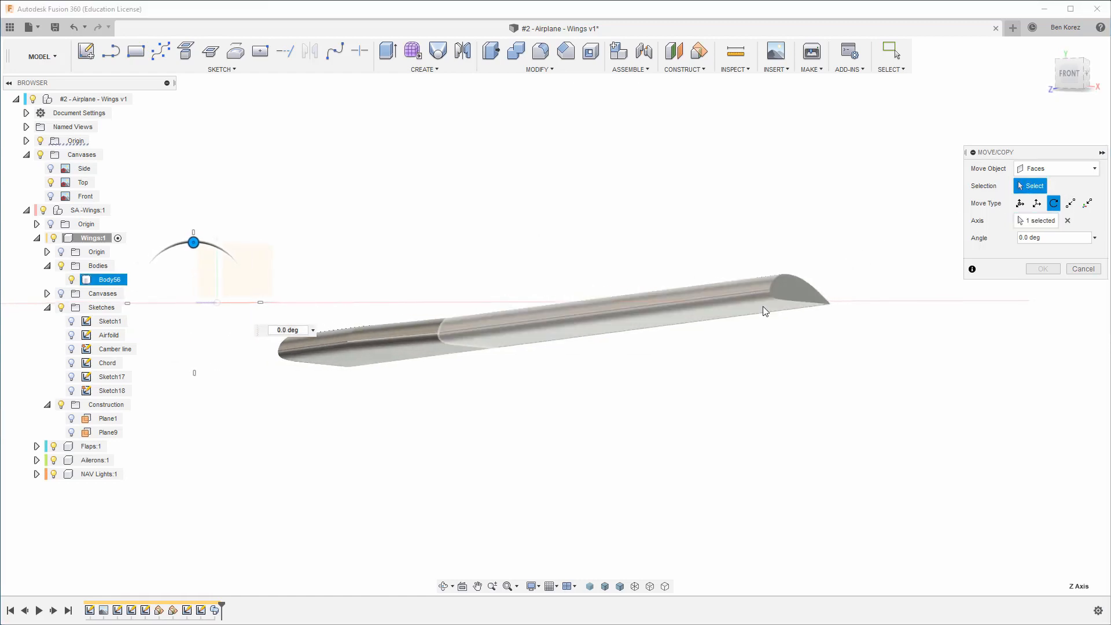
left_click(790, 293)
left_click(1075, 77)
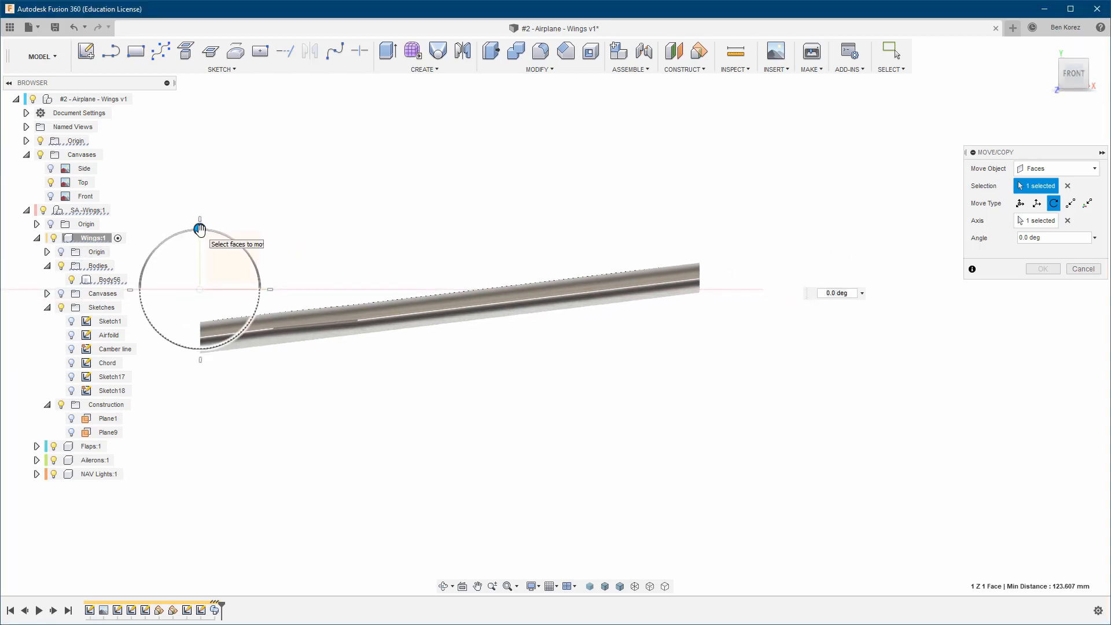
left_click_drag(200, 230, 194, 231)
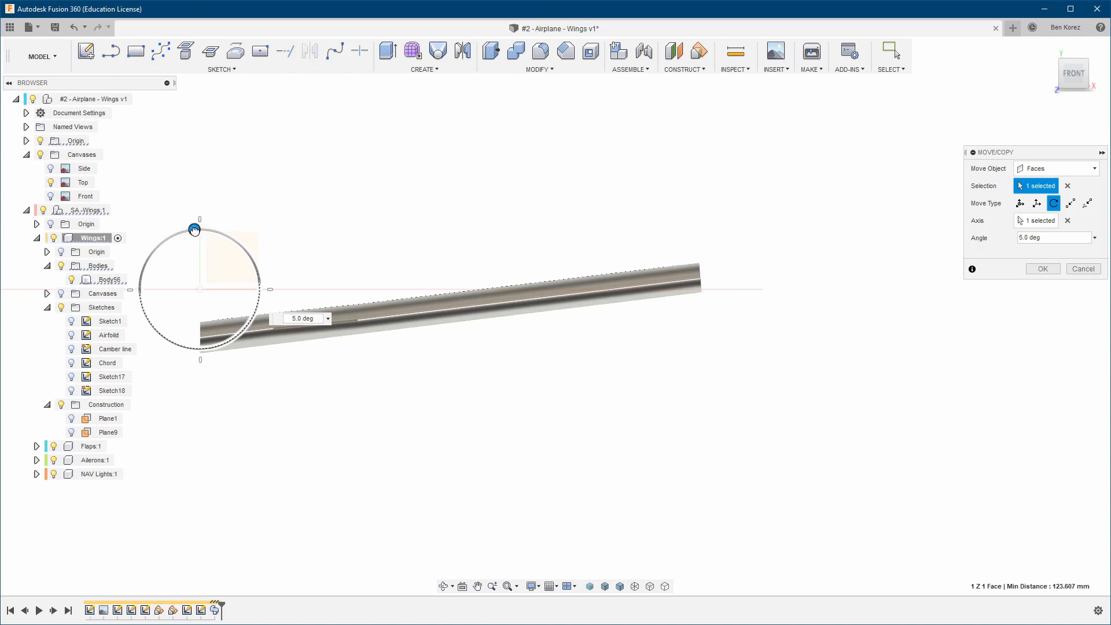
left_click_drag(194, 231, 195, 230)
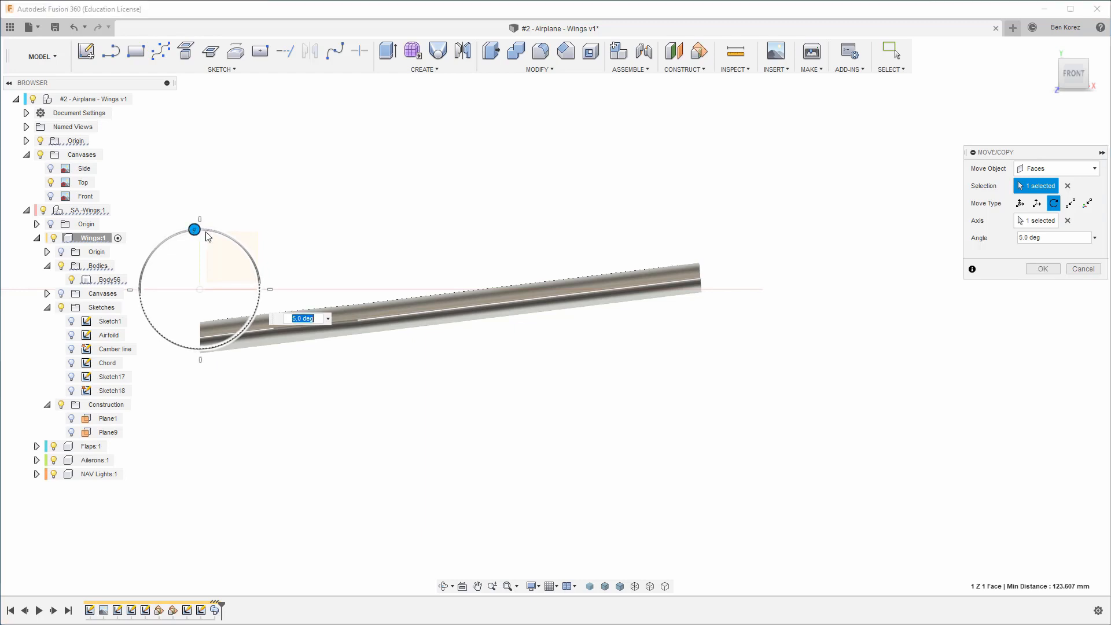
type("7")
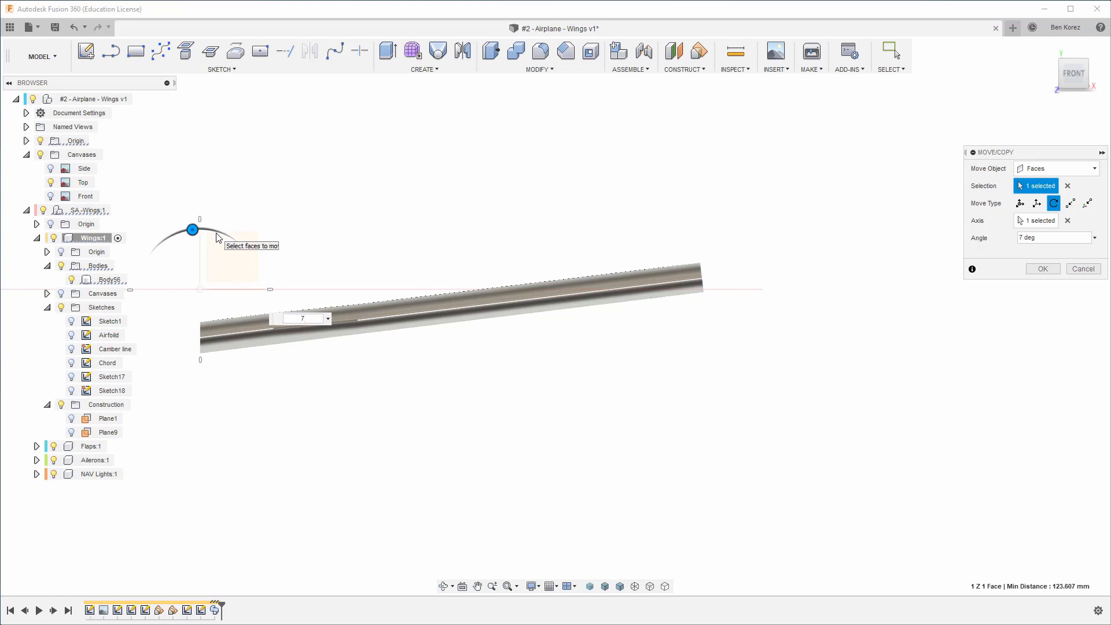
scroll(701, 284, "up", 5)
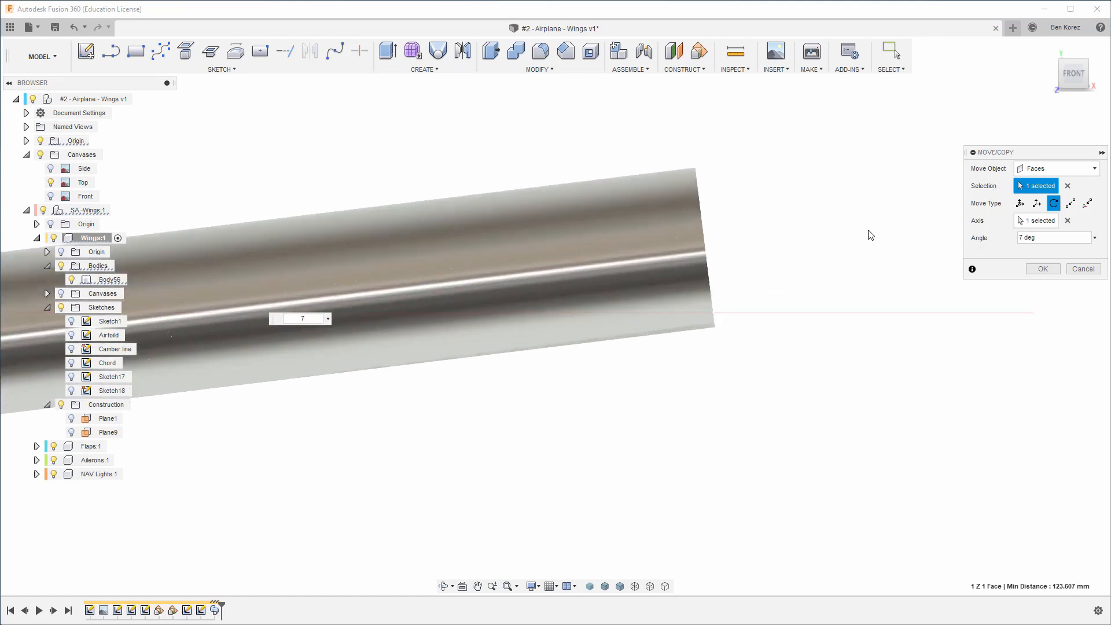
scroll(867, 237, "down", 5)
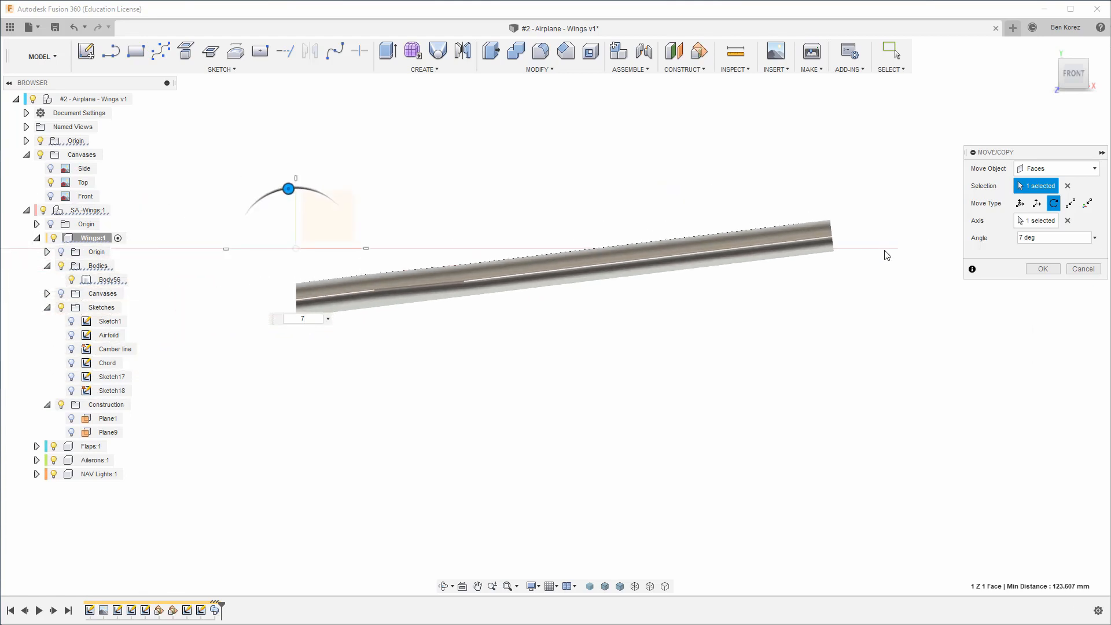
left_click(1043, 270)
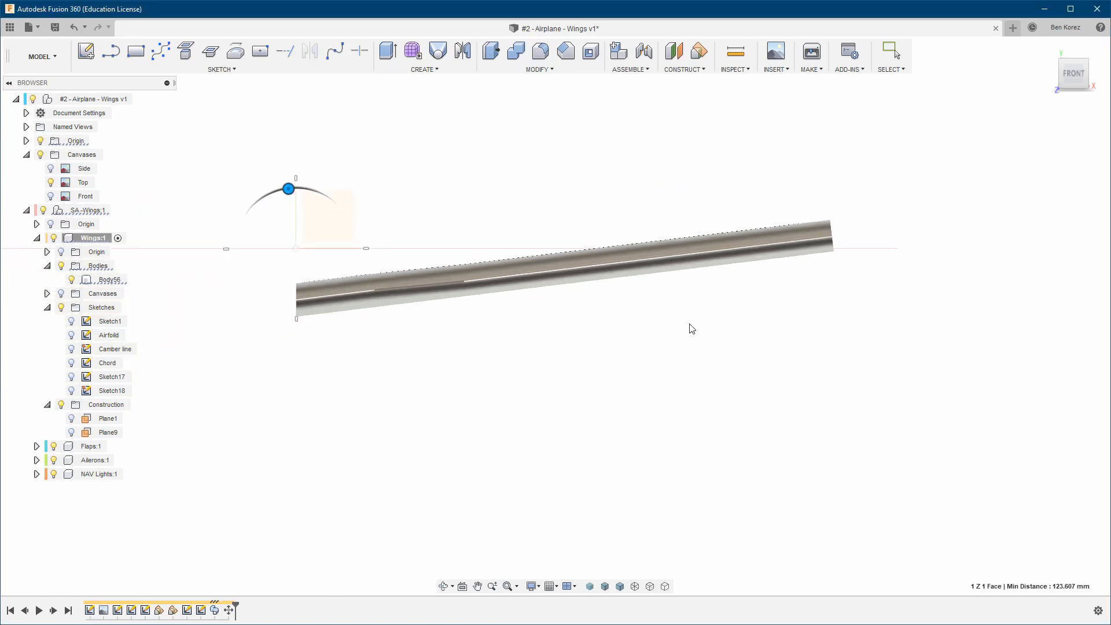
key("Escape")
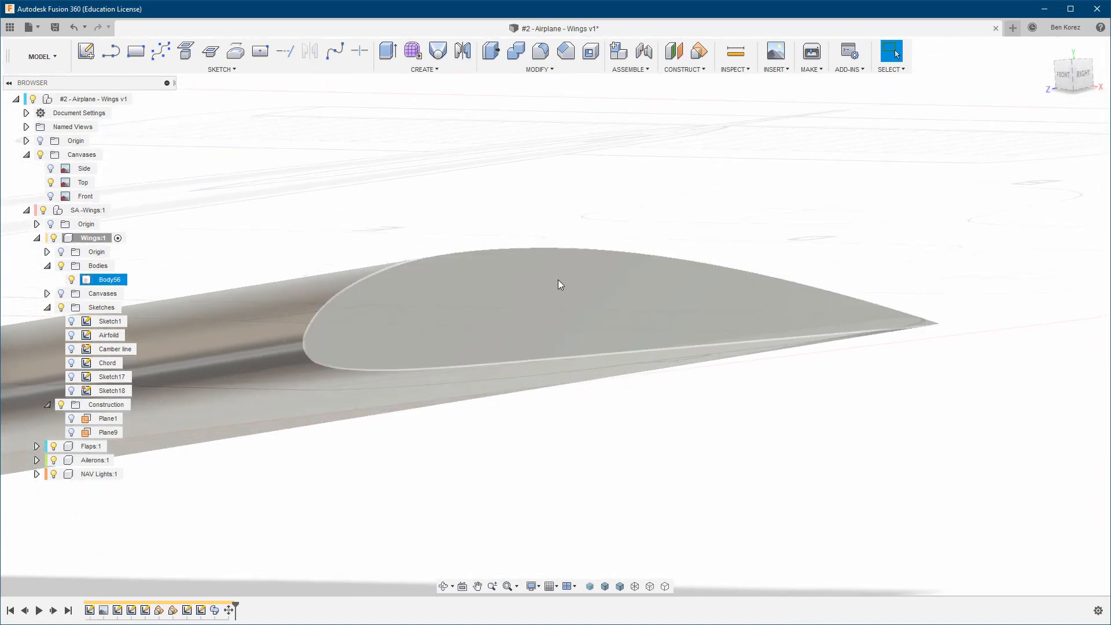
Hide the Top canvas to leave only the wing body in view.
scroll(627, 188, "down", 5)
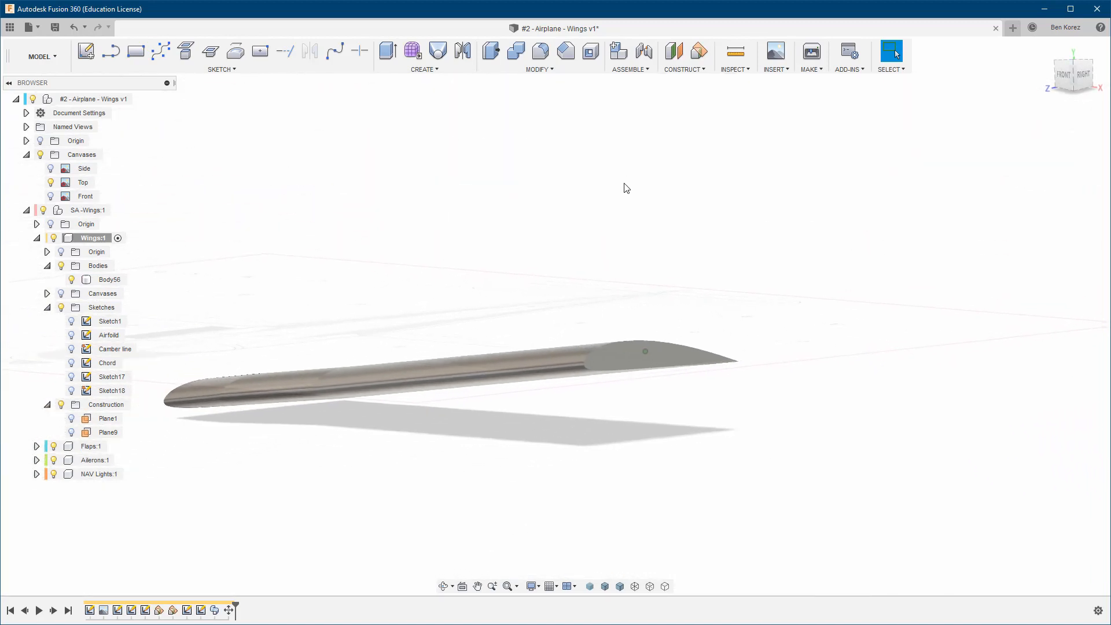
left_click(67, 182)
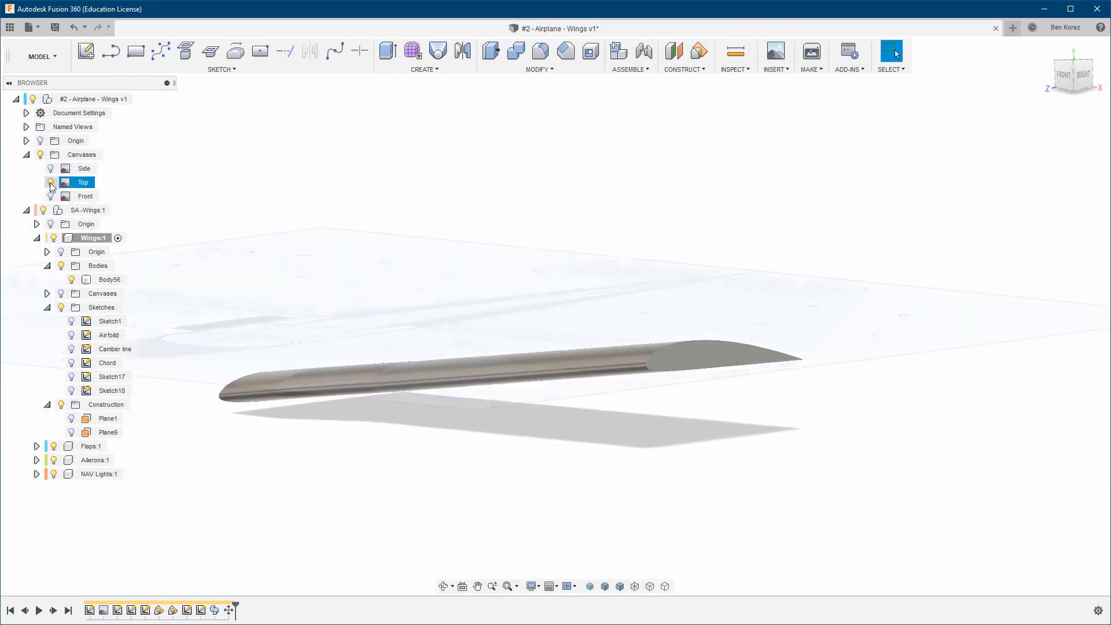
left_click(51, 183)
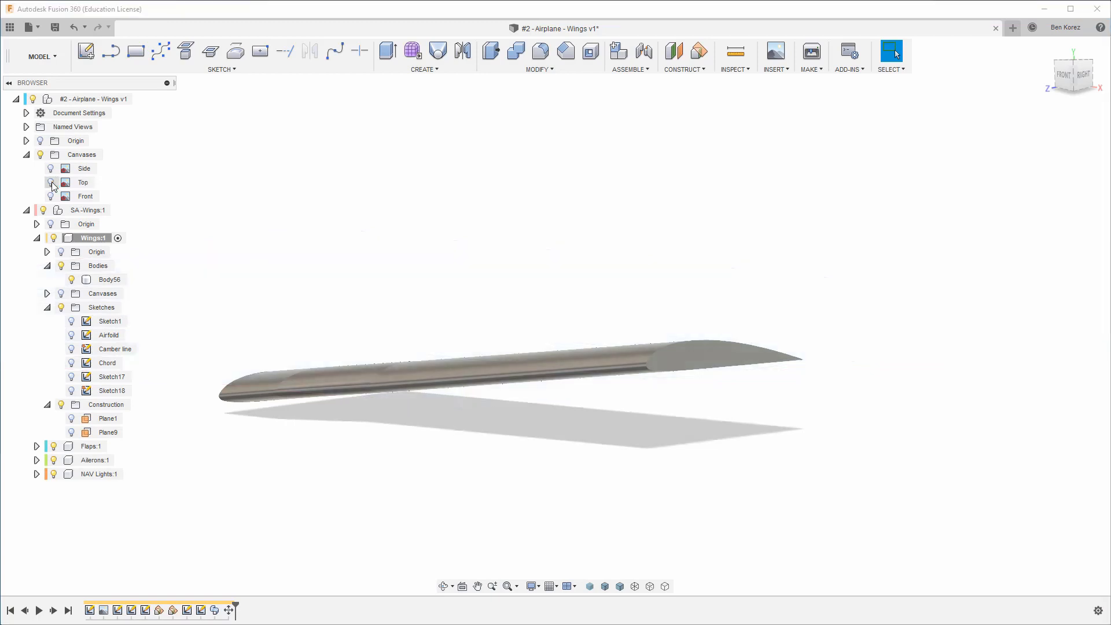